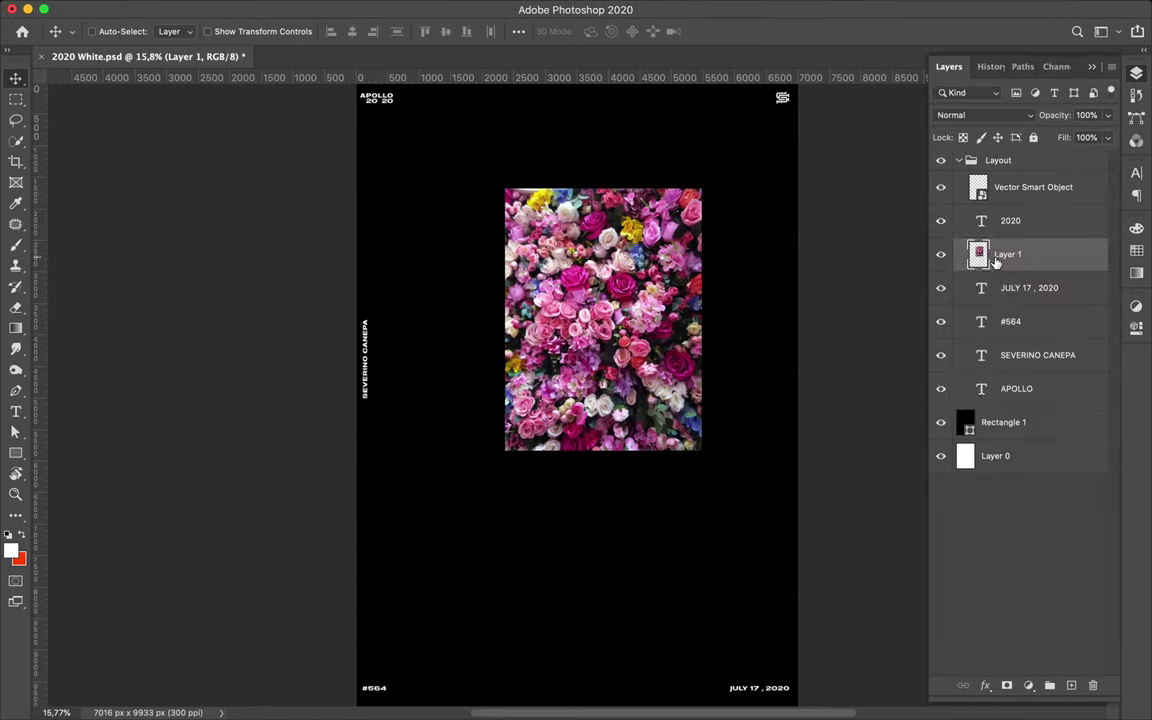
Step: Add a Gradient Map adjustment to the flower photo with an initial dark left stop
{"action": "left_click", "coordinate": [1038, 684]}
{"action": "left_click", "coordinate": [915, 673]}
{"action": "left_click", "coordinate": [927, 364]}
{"action": "double_click", "coordinate": [181, 401]}
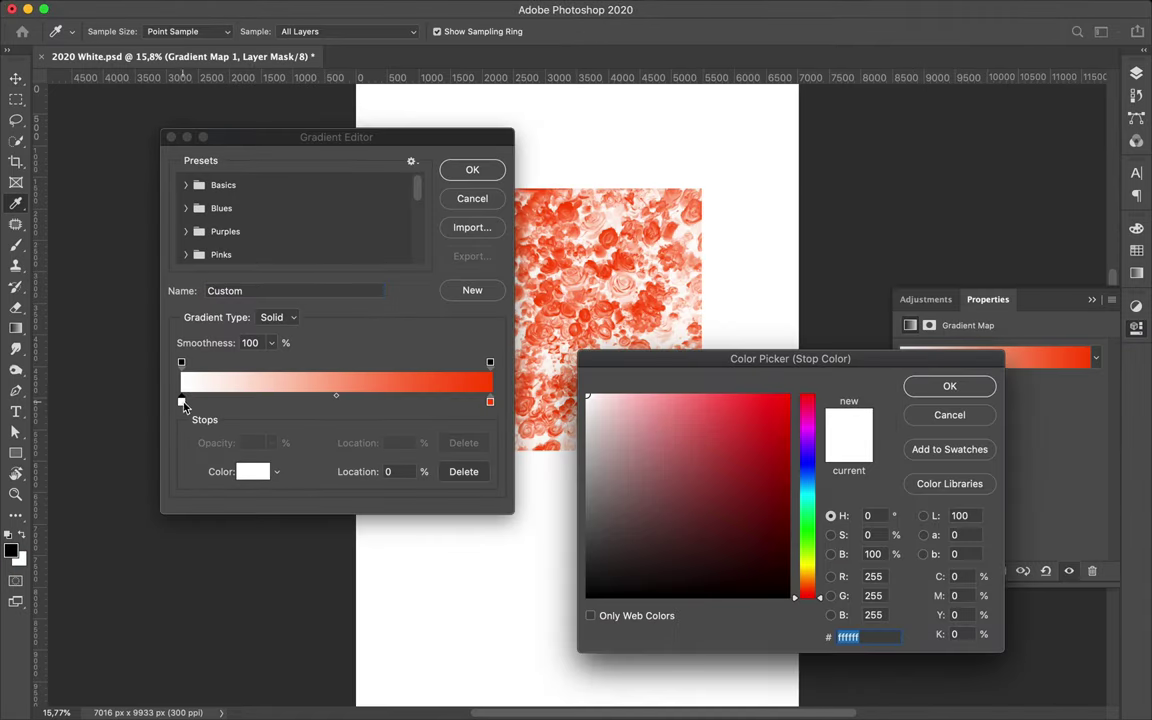
{"action": "left_click", "coordinate": [774, 465]}
{"action": "left_click", "coordinate": [748, 491]}
Step: Set the gradient map stops to cyan on the right and navy 0e0e57 on the left
{"action": "left_click", "coordinate": [949, 383]}
{"action": "left_click", "coordinate": [487, 401]}
{"action": "double_click", "coordinate": [487, 401]}
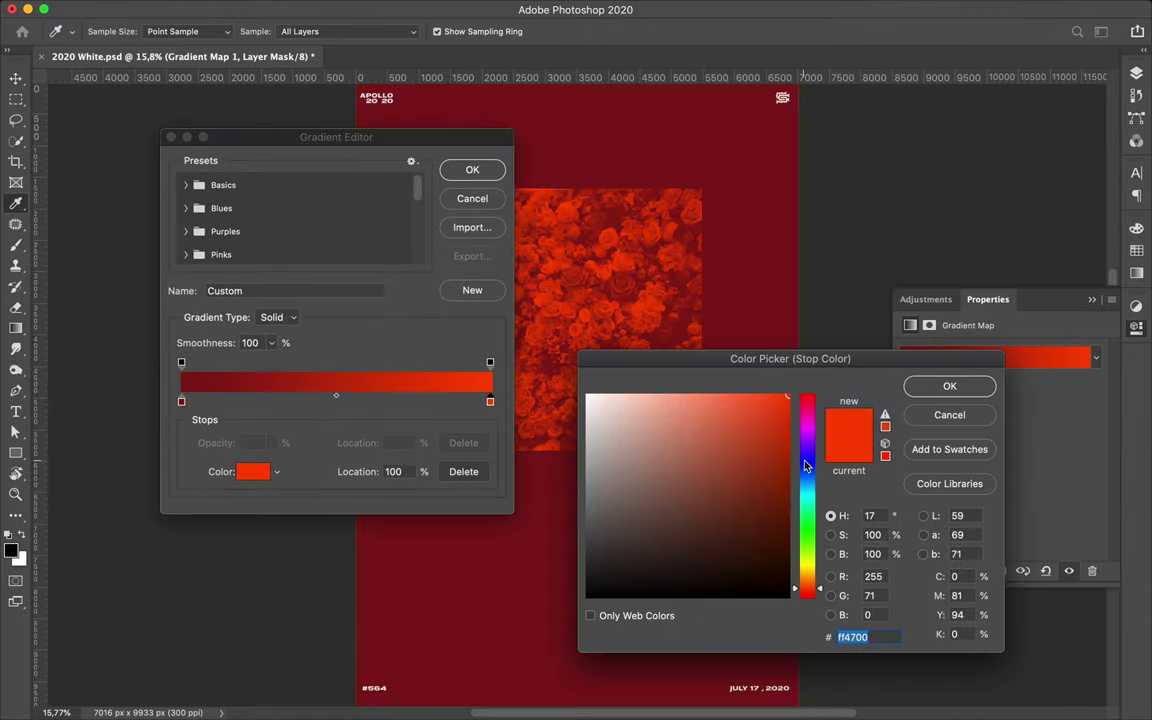
{"action": "left_click_drag", "start_coordinate": [806, 588], "coordinate": [806, 494]}
{"action": "left_click", "coordinate": [949, 386]}
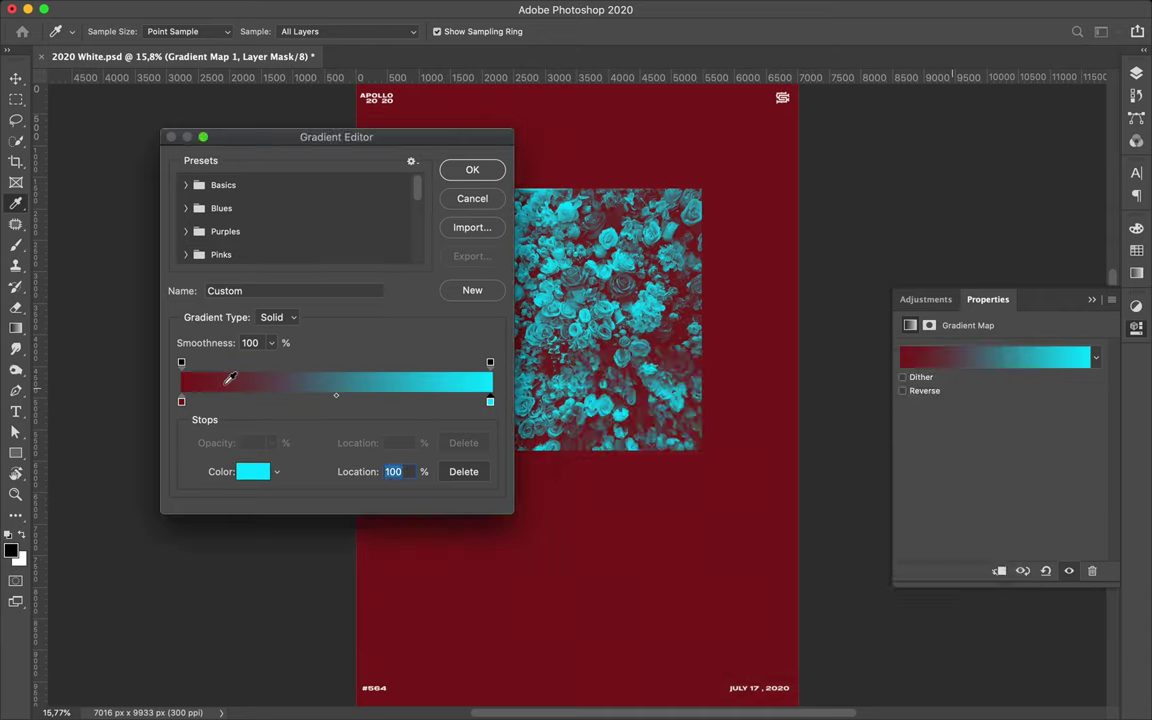
{"action": "double_click", "coordinate": [181, 401]}
{"action": "left_click", "coordinate": [757, 521]}
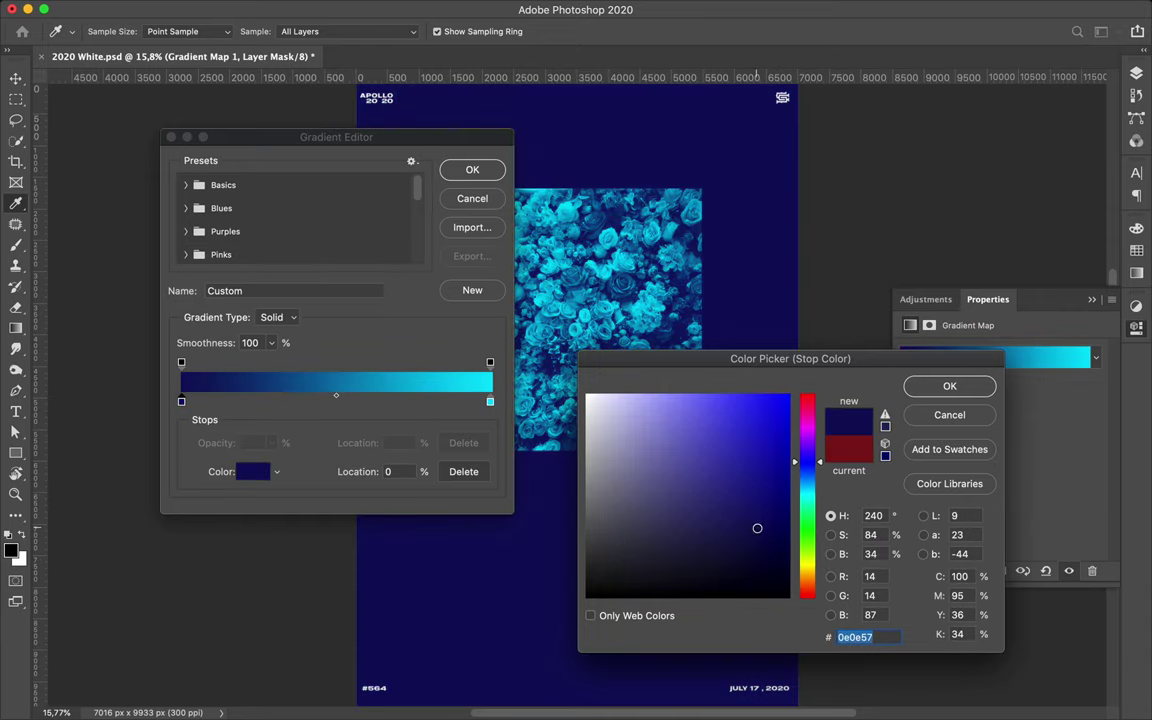
{"action": "left_click", "coordinate": [949, 386]}
{"action": "key", "text": "Return"}
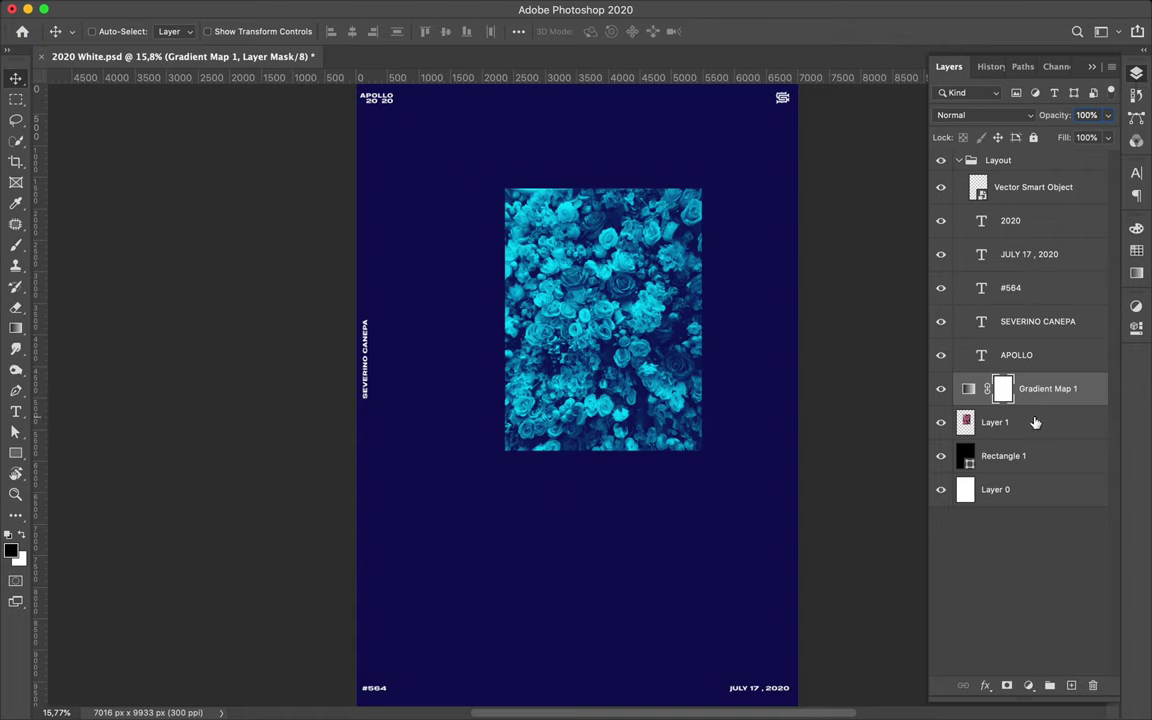
Step: Fill Rectangle 1 with a linear cyan-to-navy gradient angled about 92°
{"action": "left_click", "coordinate": [1003, 455]}
{"action": "key", "text": "a"}
{"action": "left_click", "coordinate": [238, 31]}
{"action": "left_click", "coordinate": [201, 63]}
{"action": "left_click", "coordinate": [320, 263]}
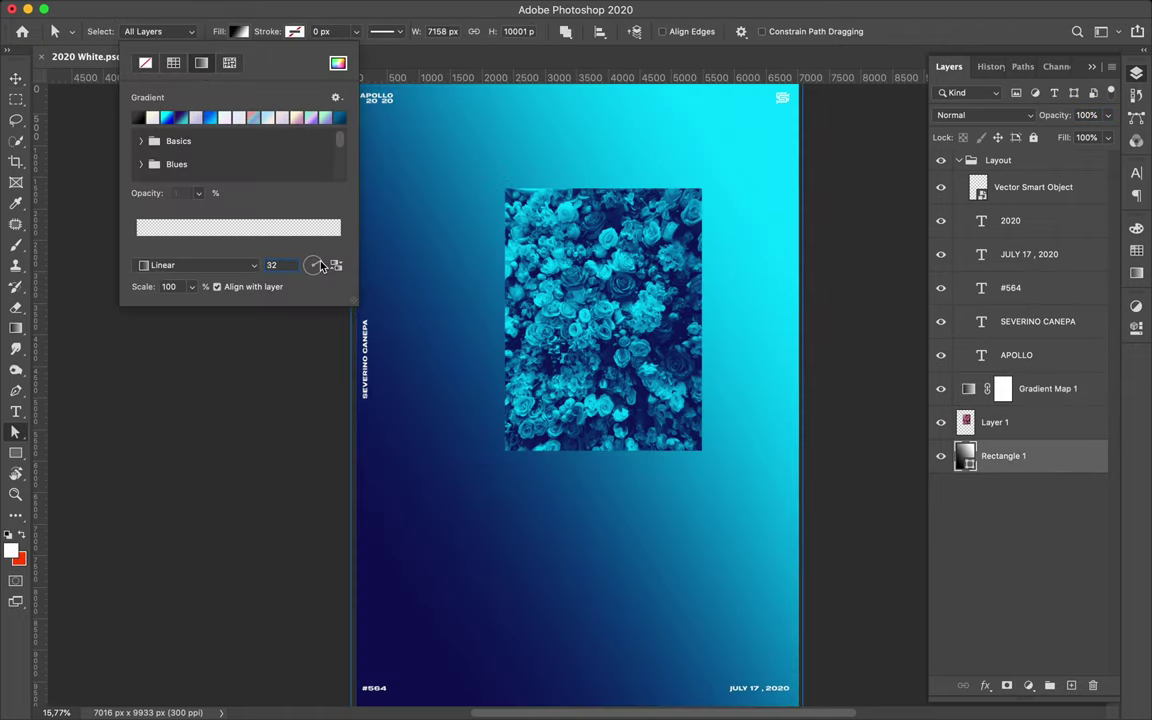
{"action": "left_click_drag", "start_coordinate": [323, 268], "coordinate": [313, 262]}
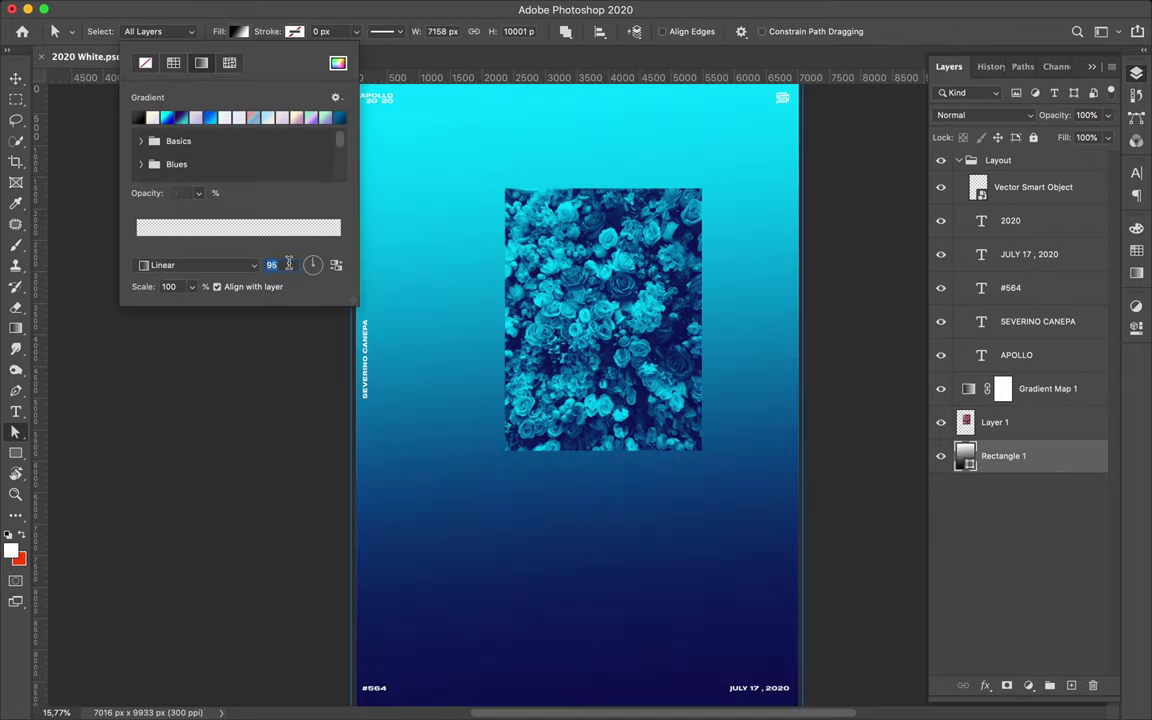
{"action": "key", "text": "Return"}
{"action": "key", "text": "v"}
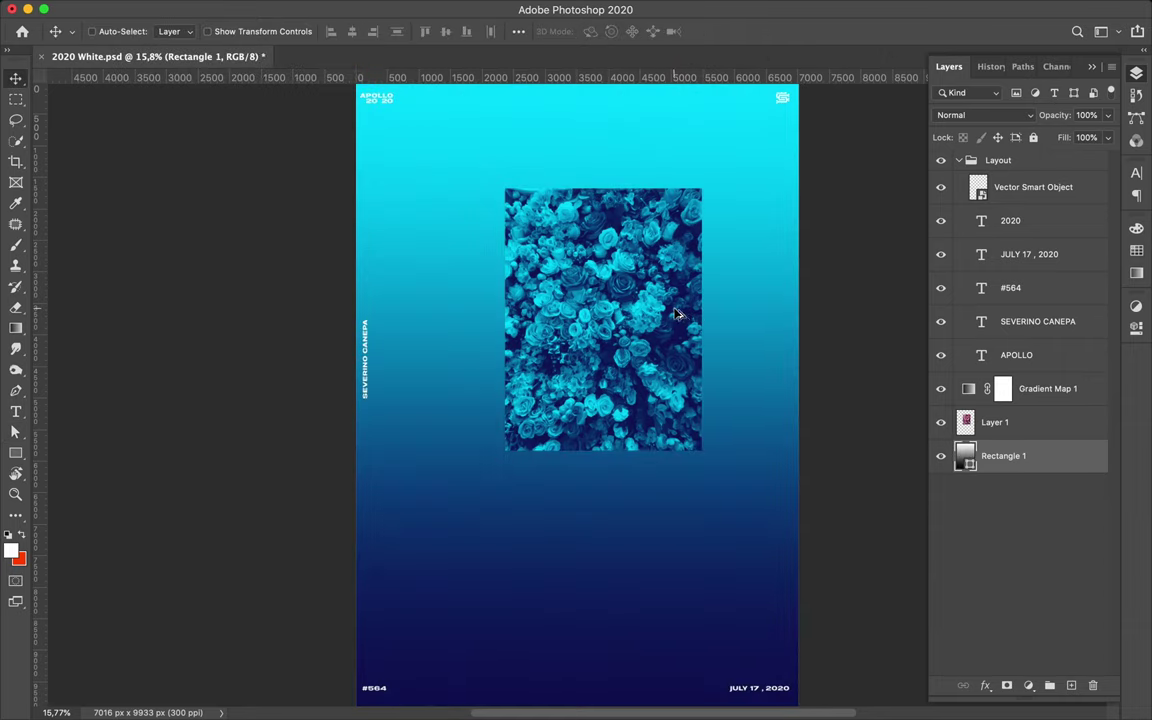
{"action": "left_click", "coordinate": [677, 314], "text": "ctrl"}
Step: Enlarge the flower photo to 120% and add large, scaled-up white BLUE text
{"action": "key", "text": "ctrl+t"}
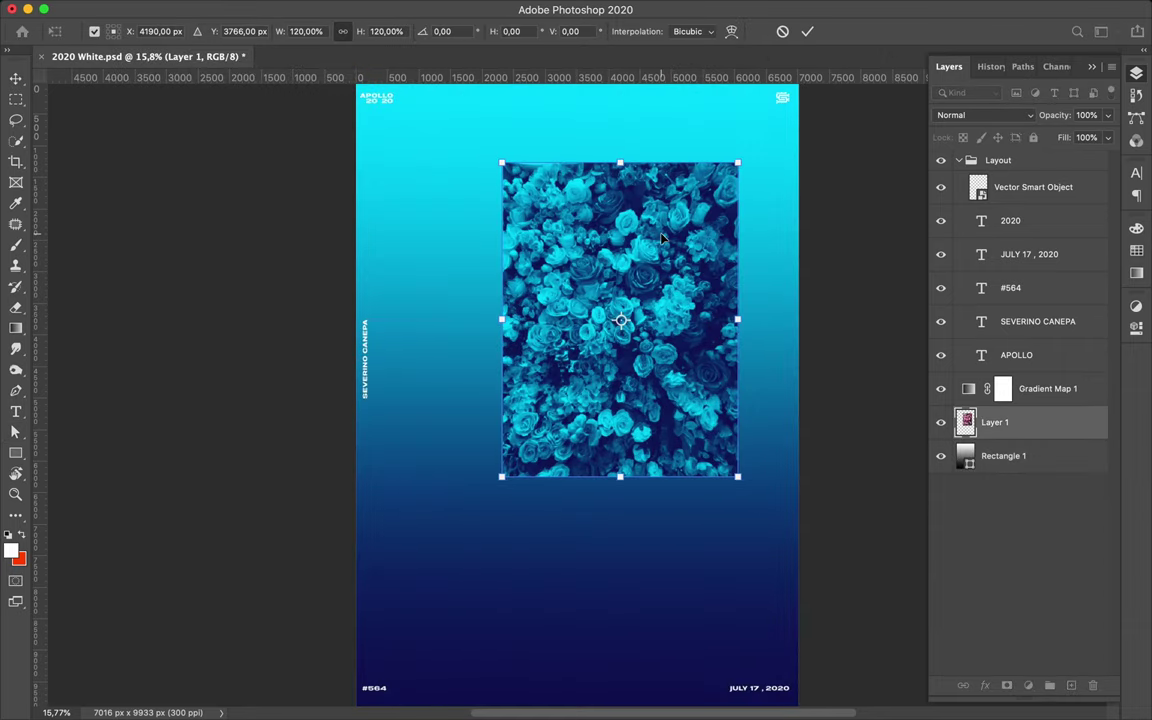
{"action": "key", "text": "Return"}
{"action": "key", "text": "t"}
{"action": "left_click", "coordinate": [458, 236]}
{"action": "type", "text": "BLUE"}
{"action": "key", "text": "ctrl+t"}
{"action": "mouse_move", "coordinate": [460, 240]}
{"action": "left_mouse_down"}
{"action": "mouse_move", "coordinate": [560, 272]}
{"action": "mouse_move", "coordinate": [706, 203]}
{"action": "mouse_move", "coordinate": [520, 455]}
{"action": "mouse_move", "coordinate": [628, 477]}
{"action": "left_mouse_up"}
{"action": "key", "text": "Return"}
Step: Retype the duplicated title as FLOWERS and move both titles above Gradient Map 1
{"action": "key", "text": "v"}
{"action": "double_click", "coordinate": [968, 455]}
{"action": "type", "text": "FLOWERS"}
{"action": "key", "text": "ctrl+Return"}
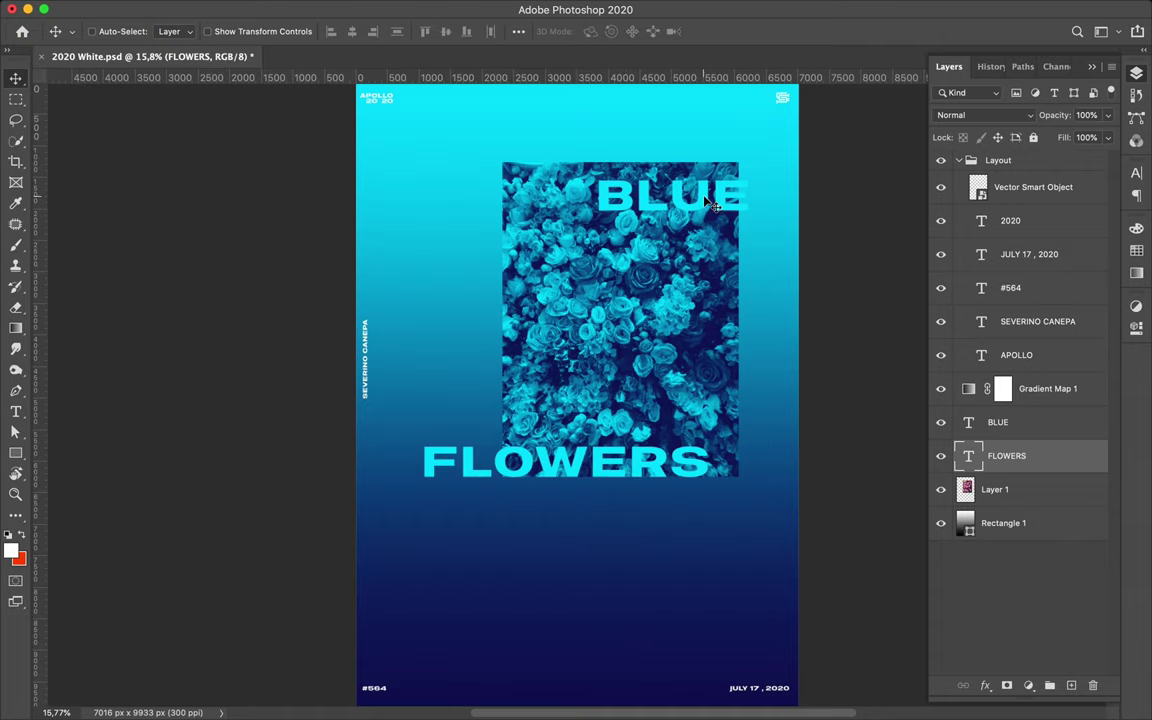
{"action": "left_click", "coordinate": [708, 203], "text": "ctrl+shift"}
{"action": "left_click_drag", "start_coordinate": [1006, 455], "coordinate": [1015, 370]}
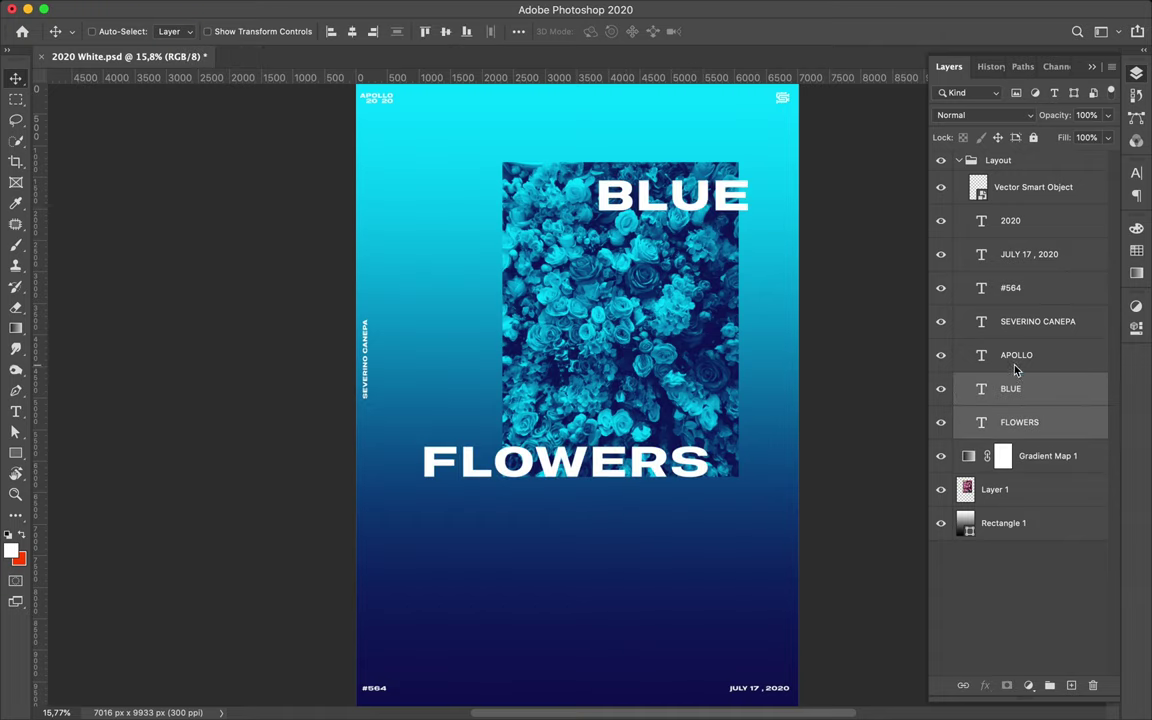
Step: Copy a thin photo strip to Layer 2 and move it to the poster's top edge
{"action": "left_click", "coordinate": [610, 422], "text": "ctrl"}
{"action": "scroll", "coordinate": [610, 422], "scroll_direction": "up", "scroll_amount": 2}
{"action": "key", "text": "m"}
{"action": "left_click_drag", "start_coordinate": [760, 225], "coordinate": [761, 230]}
{"action": "key", "text": "ctrl+j"}
{"action": "key", "text": "v"}
{"action": "left_click_drag", "start_coordinate": [650, 225], "coordinate": [676, 147]}
Step: Copy a strip from the lower photo edge to Layer 3 and place it lower left
{"action": "scroll", "coordinate": [676, 252], "scroll_direction": "down", "scroll_amount": 1}
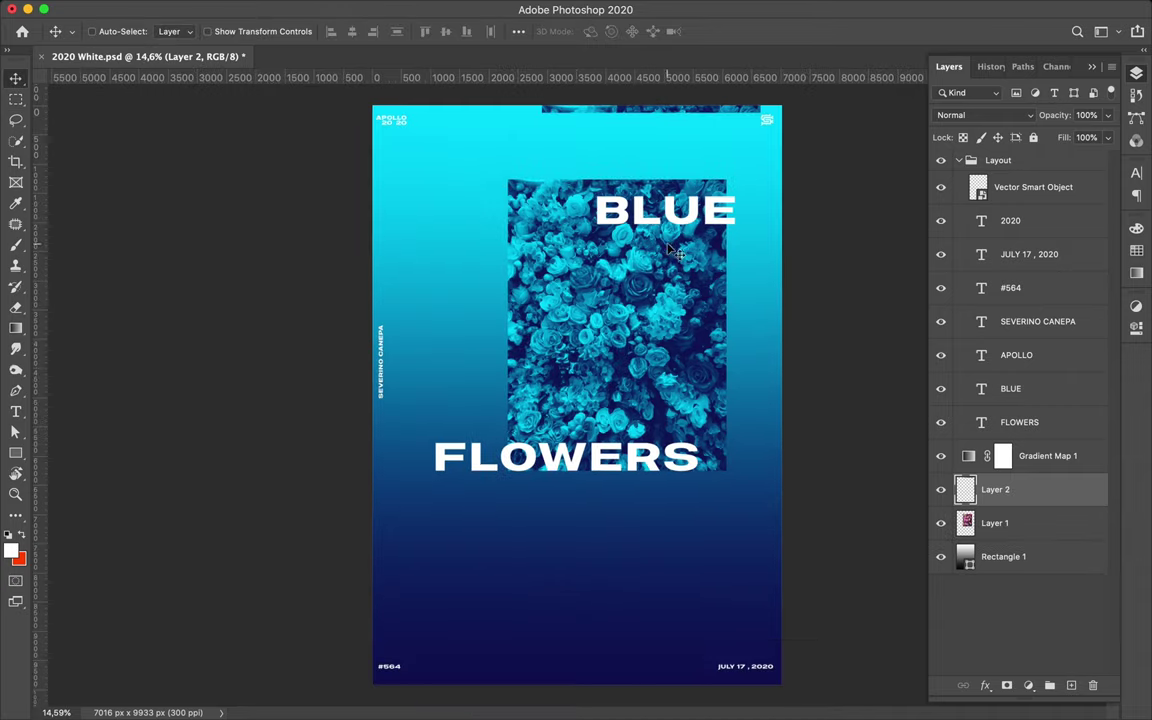
{"action": "key", "text": "m"}
{"action": "left_click_drag", "start_coordinate": [500, 443], "coordinate": [740, 477]}
{"action": "key", "text": "ctrl+c"}
{"action": "key", "text": "Return"}
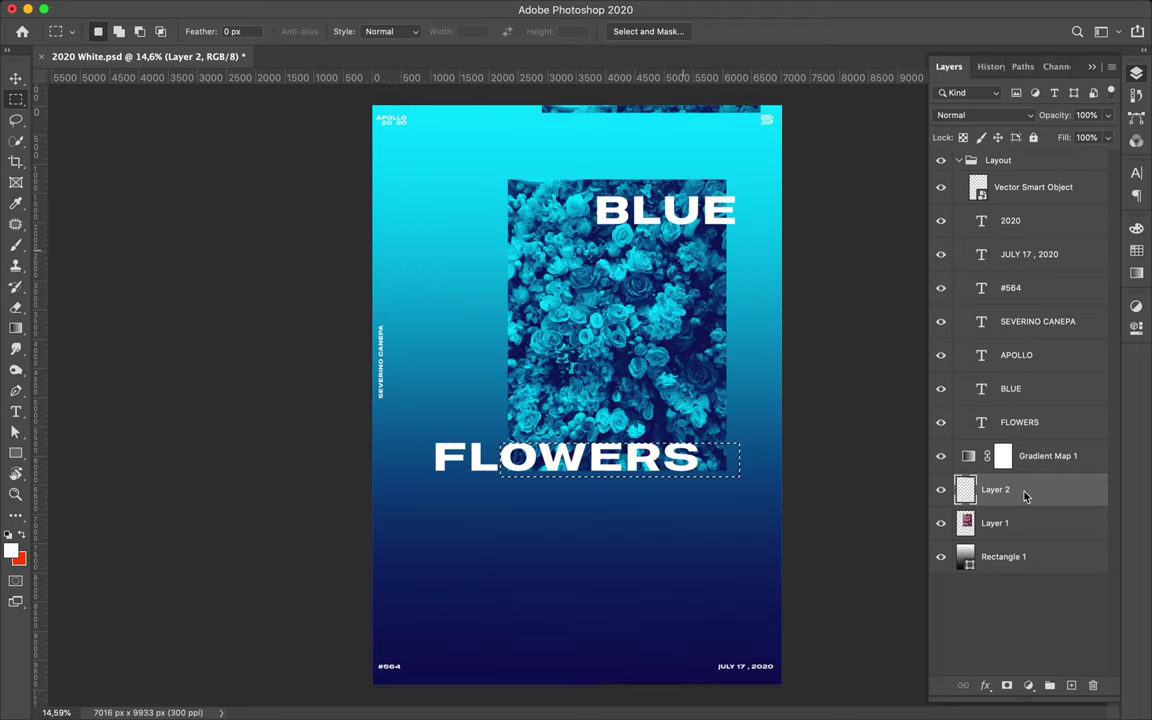
{"action": "left_click", "coordinate": [1000, 524]}
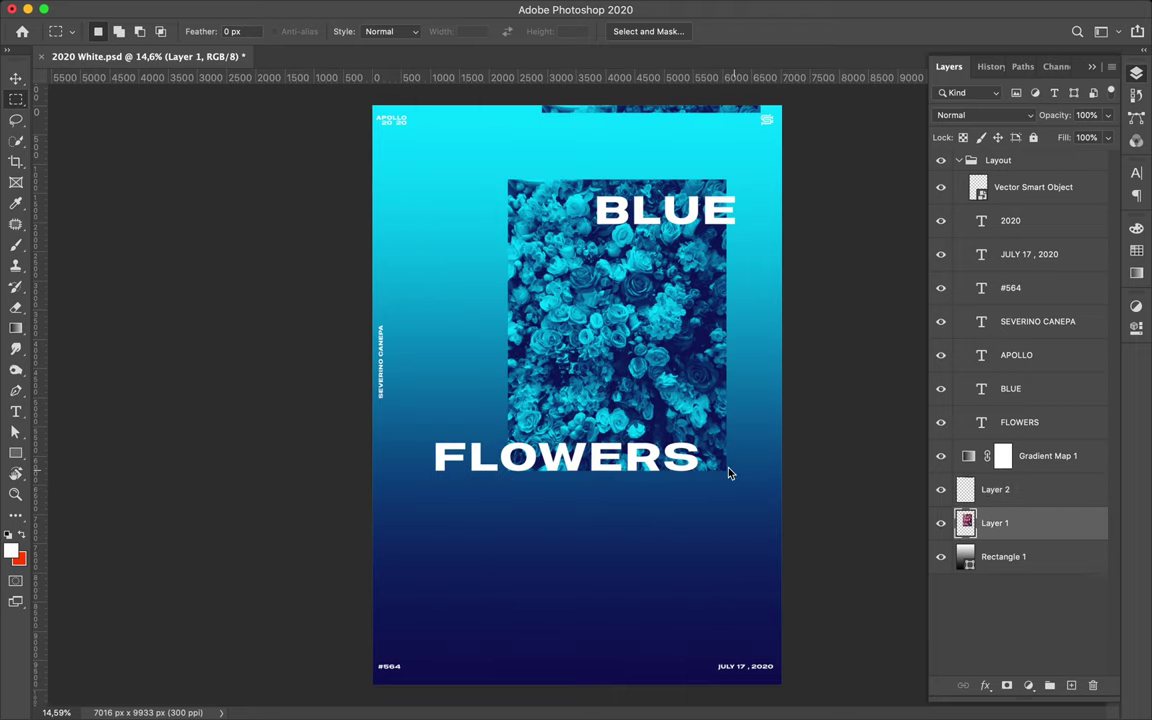
{"action": "key", "text": "ctrl+j"}
{"action": "key", "text": "v"}
{"action": "left_click_drag", "start_coordinate": [671, 425], "coordinate": [535, 522]}
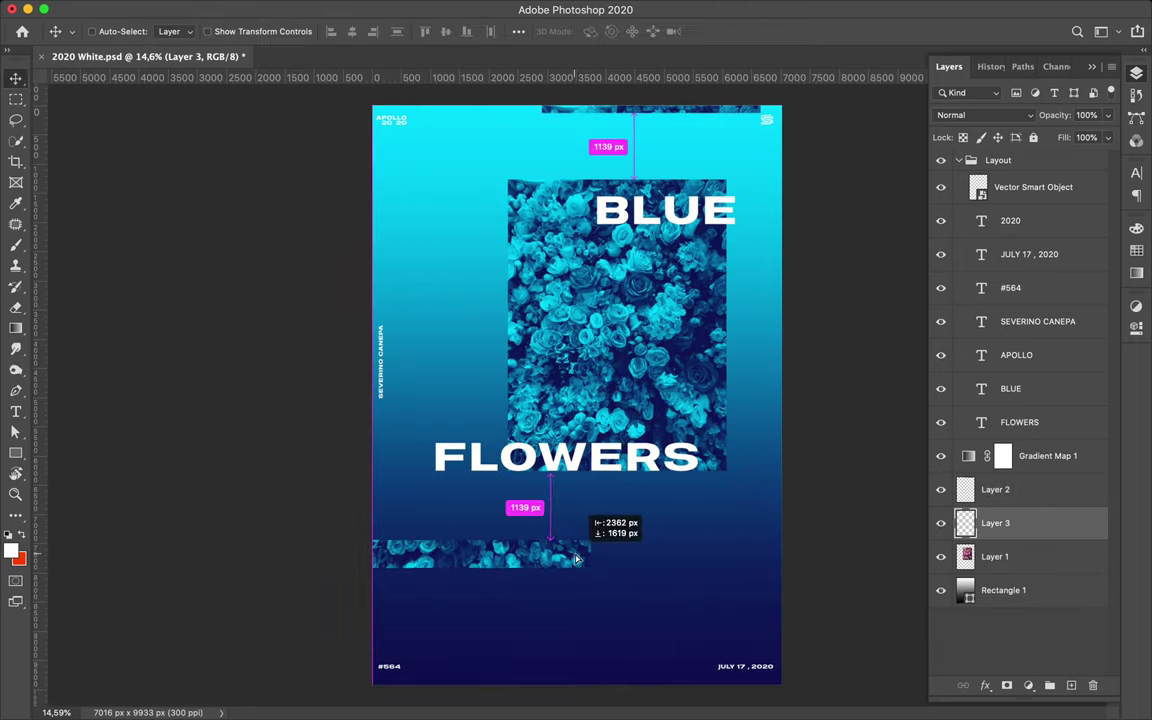
Step: Nudge the top strip to the right and delete the 2020 text layer
{"action": "left_click", "coordinate": [712, 112]}
{"action": "left_click_drag", "start_coordinate": [712, 117], "coordinate": [735, 112]}
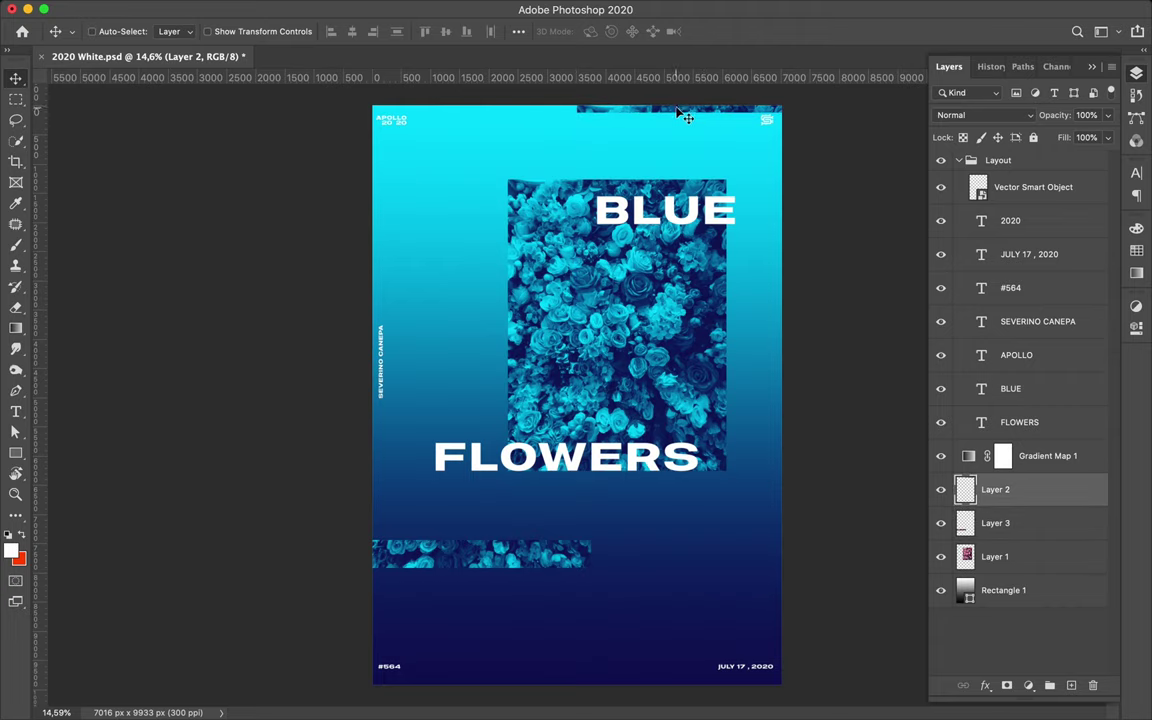
{"action": "left_click", "coordinate": [392, 122]}
{"action": "key", "text": "Delete"}
Step: Edit the top-left label to read APOLLO 2020 and delete the stray placeholder text layer
{"action": "key", "text": "t"}
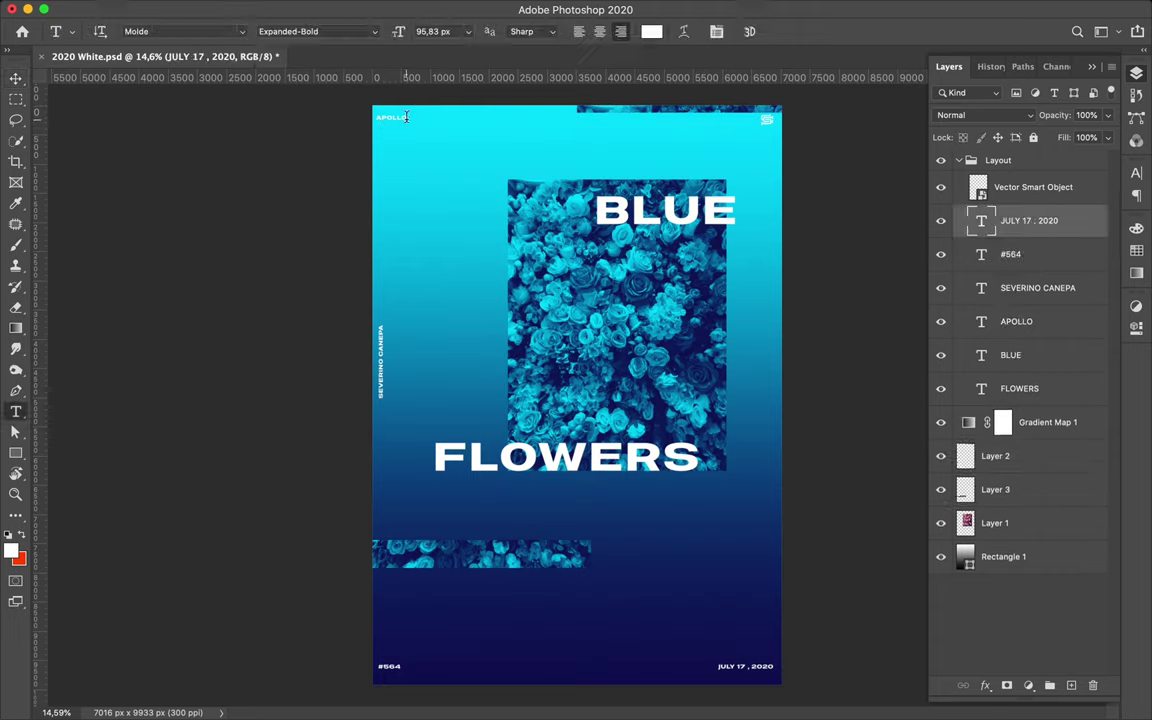
{"action": "left_click", "coordinate": [429, 117]}
{"action": "type", "text": "2020"}
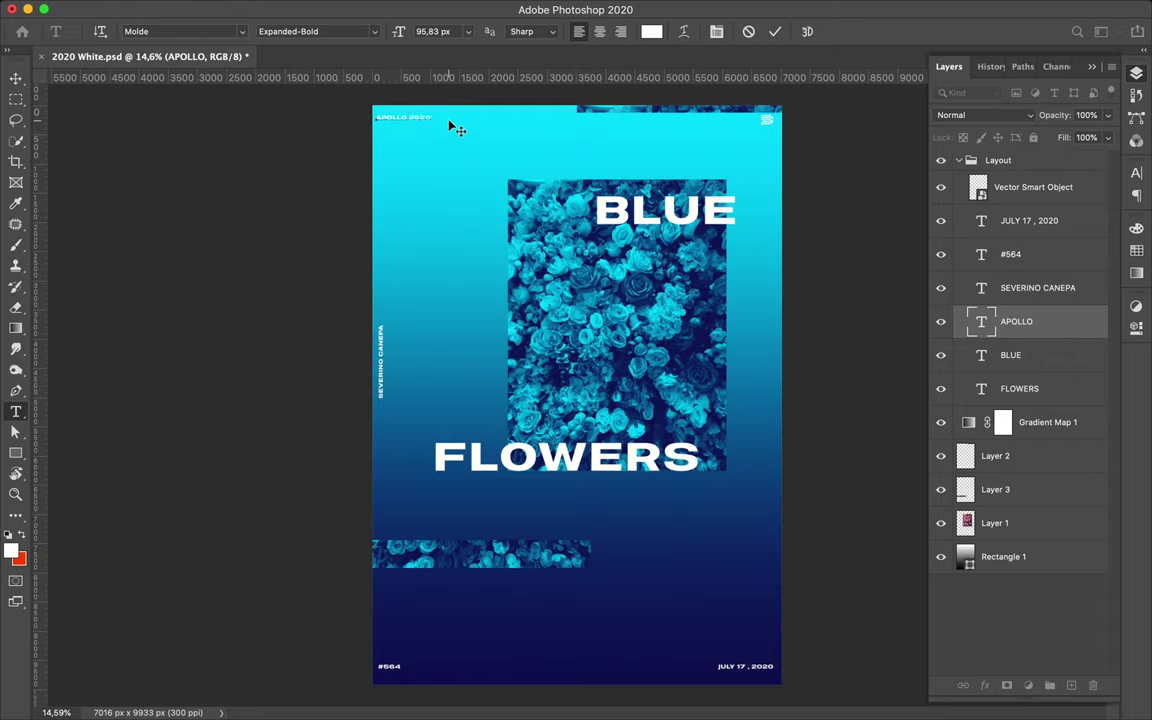
{"action": "left_click", "coordinate": [464, 159]}
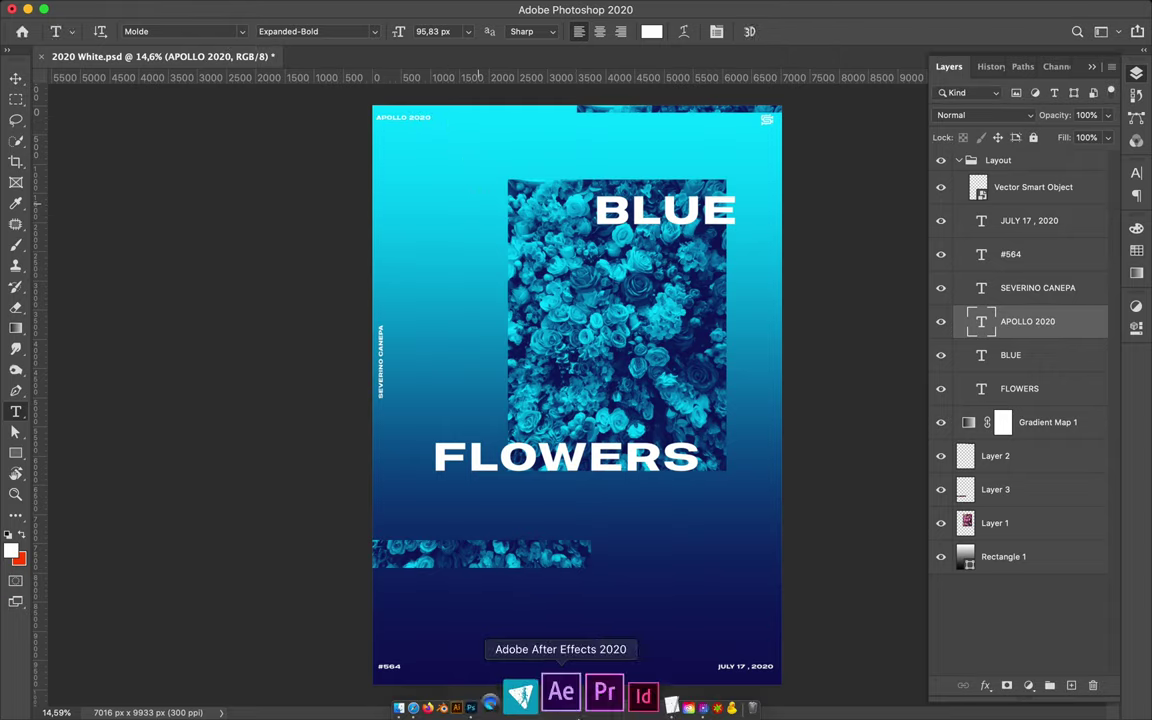
{"action": "key", "text": "Escape"}
{"action": "key", "text": "v"}
{"action": "key", "text": "Delete"}
{"action": "left_click", "coordinate": [833, 9]}
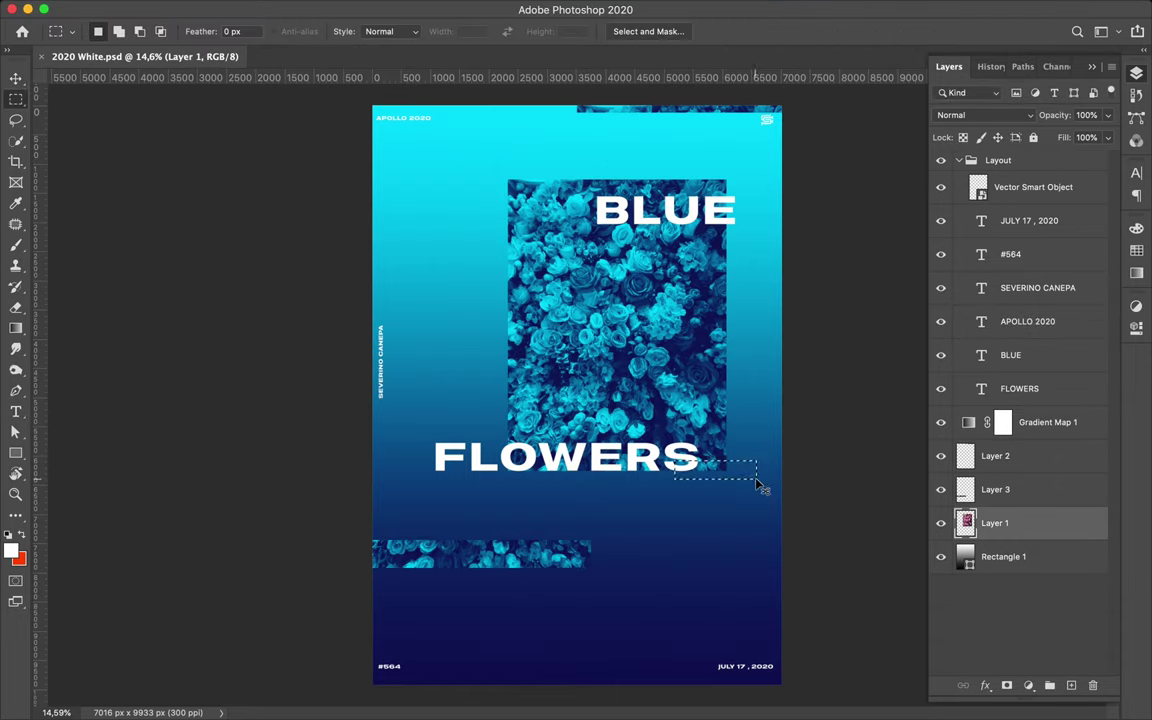
Step: Copy a small photo strip to Layer 4 and pixelate it with the Mosaic filter
{"action": "key", "text": "super+j"}
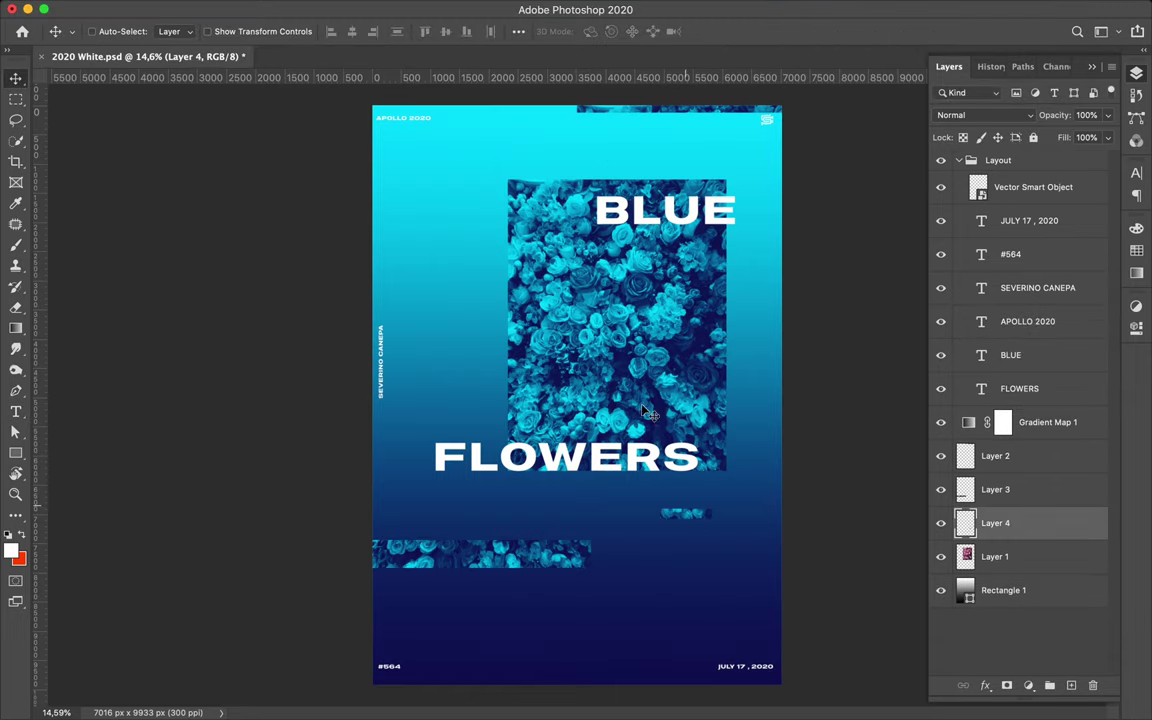
{"action": "left_click", "coordinate": [374, 9]}
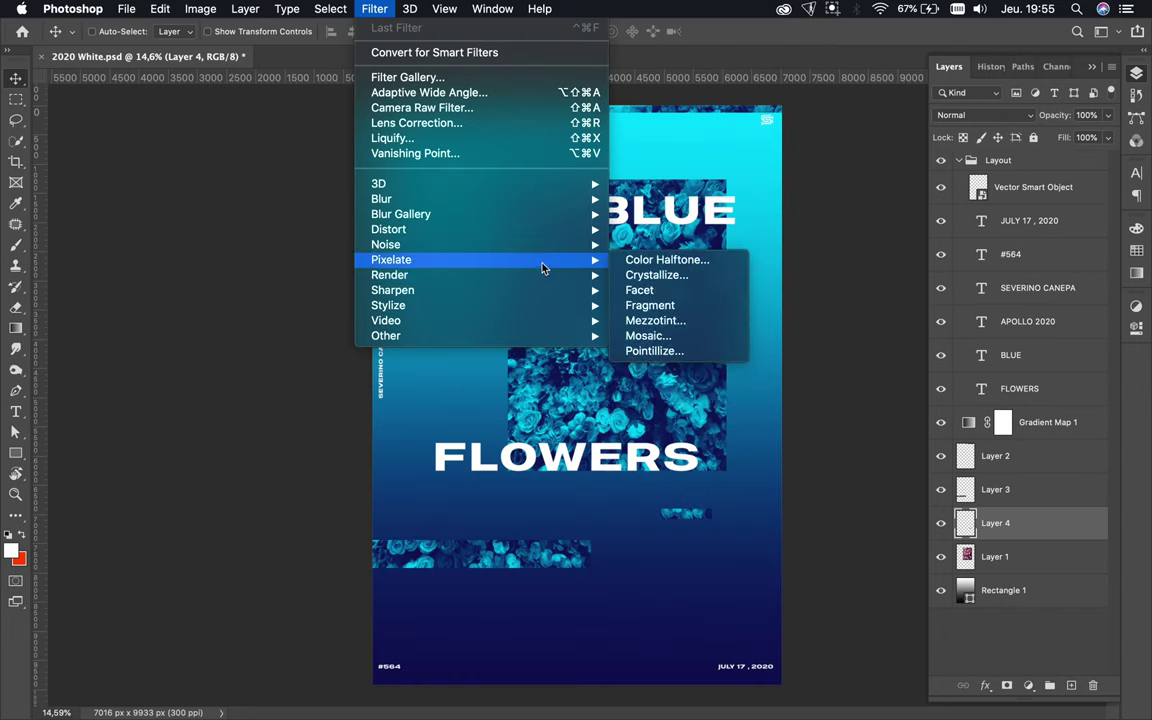
{"action": "mouse_move", "coordinate": [391, 259]}
{"action": "left_click", "coordinate": [650, 335]}
{"action": "key", "text": "Return"}
Step: Place the pixel blocks above Gradient Map 1 in Difference mode beside the photo, and add a Curves layer
{"action": "left_click_drag", "start_coordinate": [995, 523], "coordinate": [995, 430]}
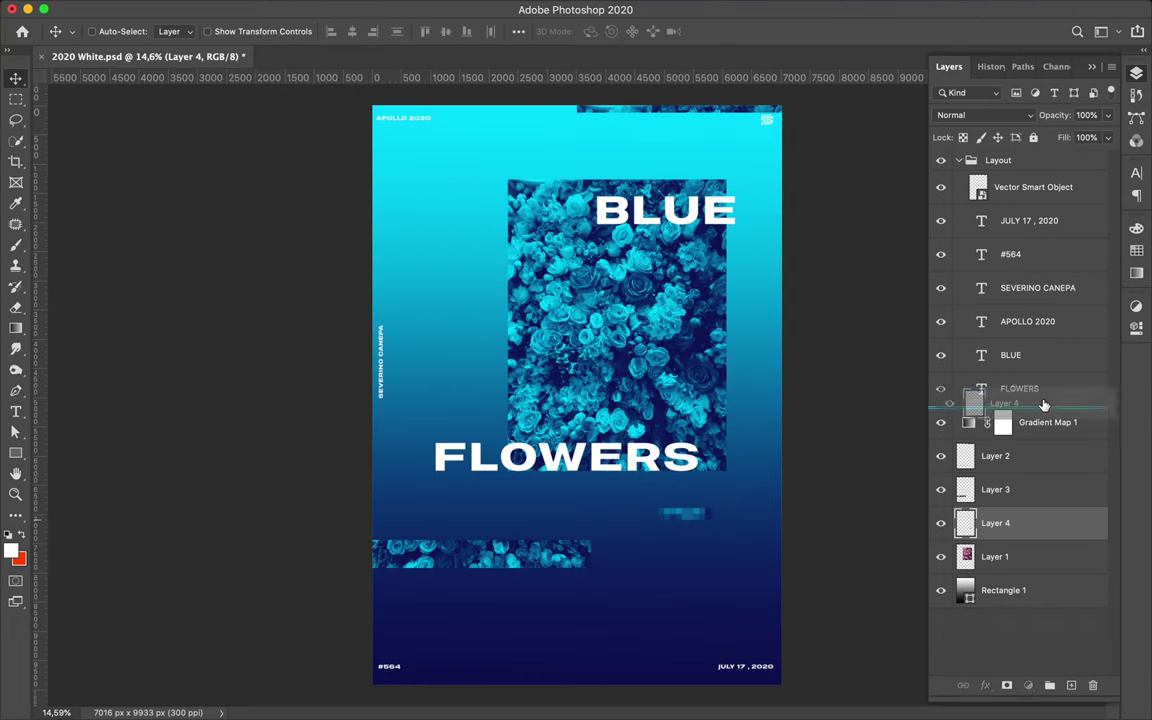
{"action": "left_click", "coordinate": [980, 114]}
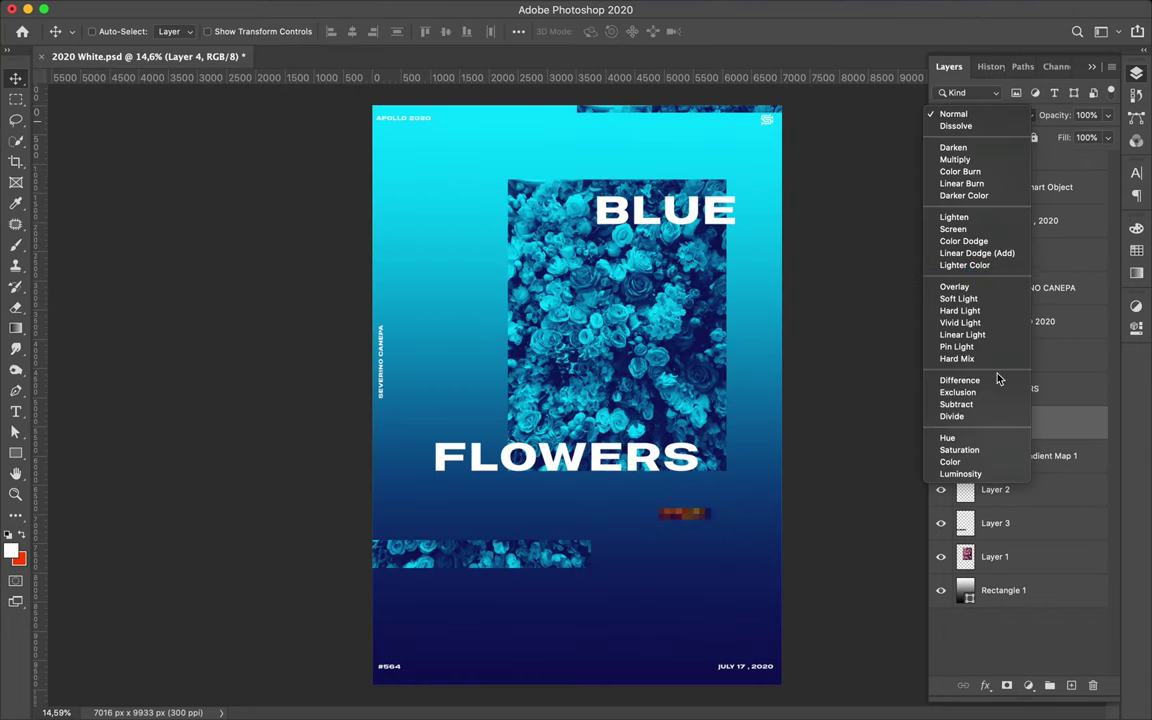
{"action": "left_click", "coordinate": [960, 380]}
{"action": "mouse_move", "coordinate": [685, 513]}
{"action": "left_mouse_down"}
{"action": "mouse_move", "coordinate": [518, 440]}
{"action": "mouse_move", "coordinate": [642, 360]}
{"action": "left_mouse_up"}
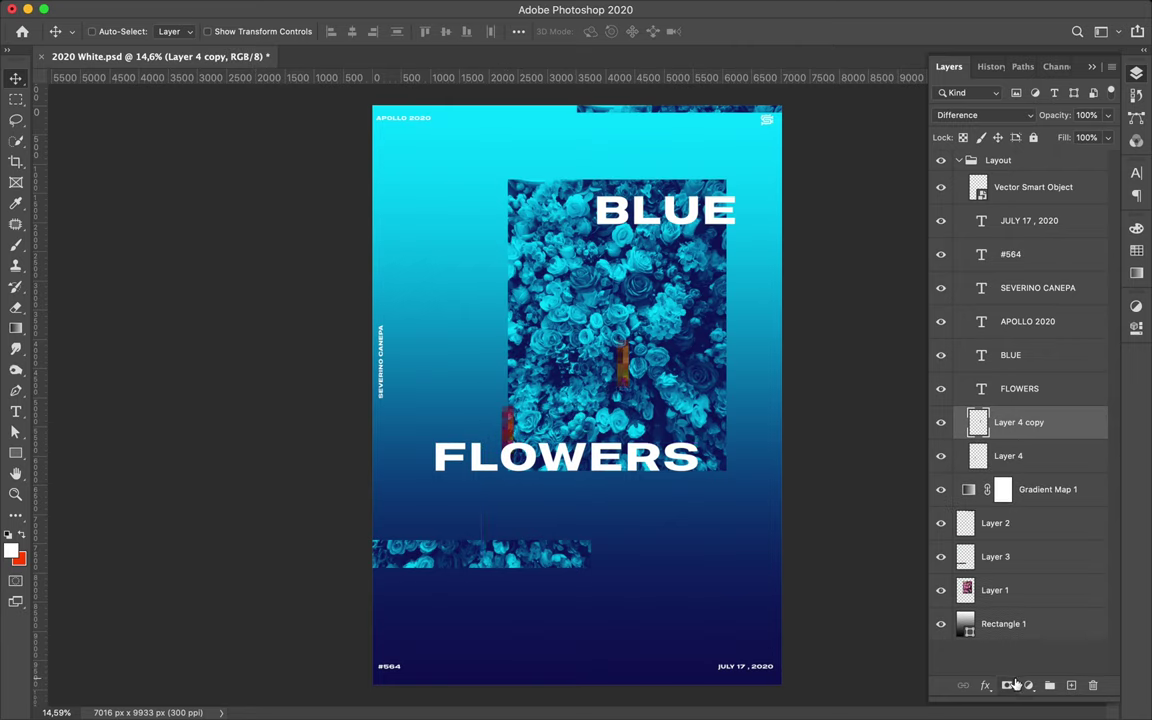
{"action": "left_click", "coordinate": [1028, 685]}
{"action": "left_click", "coordinate": [1041, 486]}
Step: Invert the Curves RGB curve, then remove the Curves adjustment
{"action": "left_click_drag", "start_coordinate": [933, 548], "coordinate": [933, 321]}
{"action": "left_click_drag", "start_coordinate": [1093, 321], "coordinate": [1111, 548]}
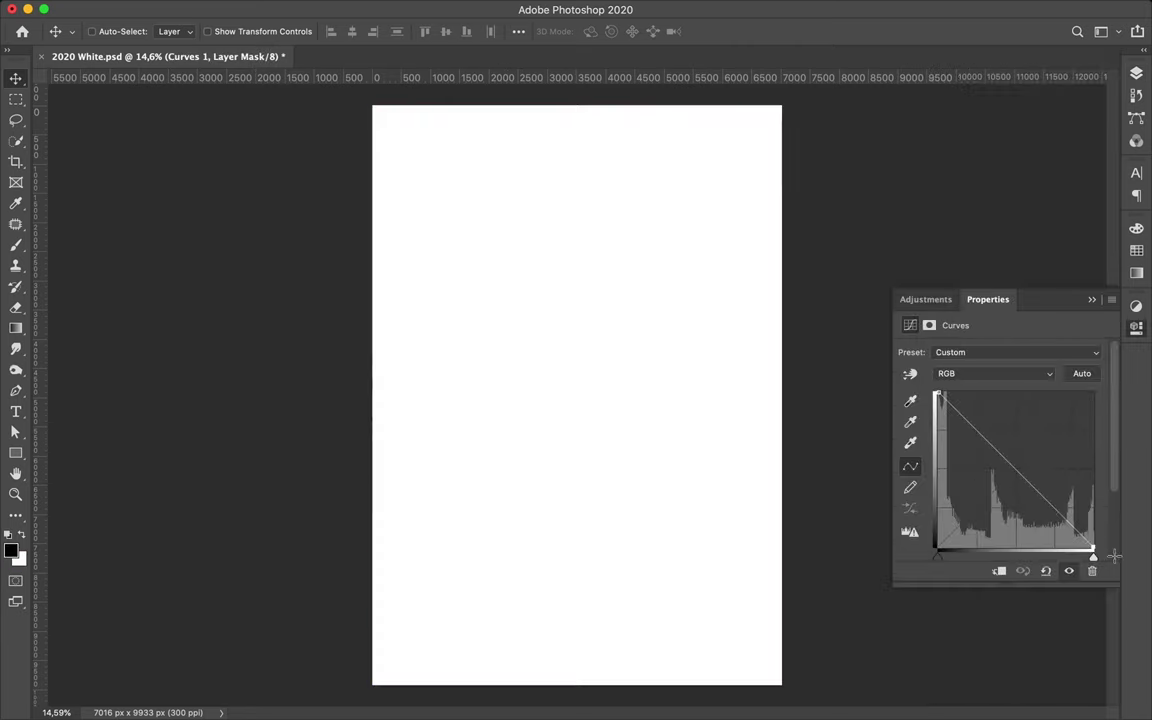
{"action": "left_click", "coordinate": [940, 422]}
{"action": "key", "text": "Delete"}
Step: Set the pixel block copy to Exclusion mode and undo an extra lower copy
{"action": "left_click", "coordinate": [985, 115]}
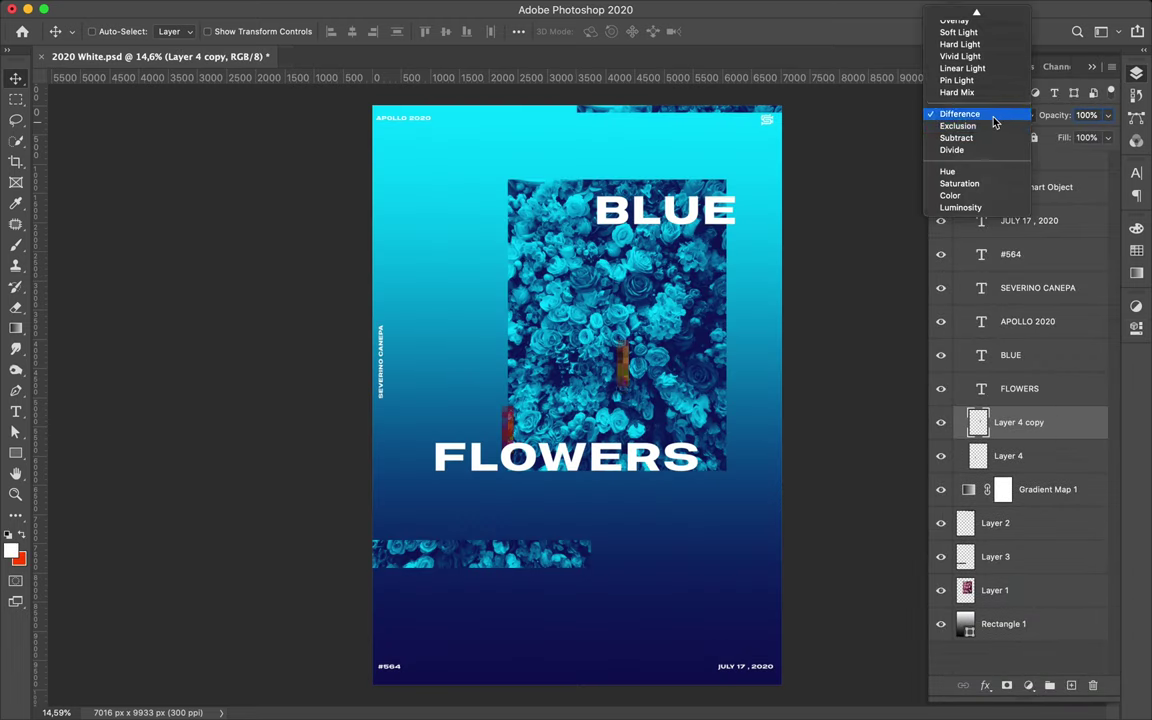
{"action": "left_click", "coordinate": [994, 131]}
{"action": "left_click_drag", "start_coordinate": [651, 271], "coordinate": [708, 220]}
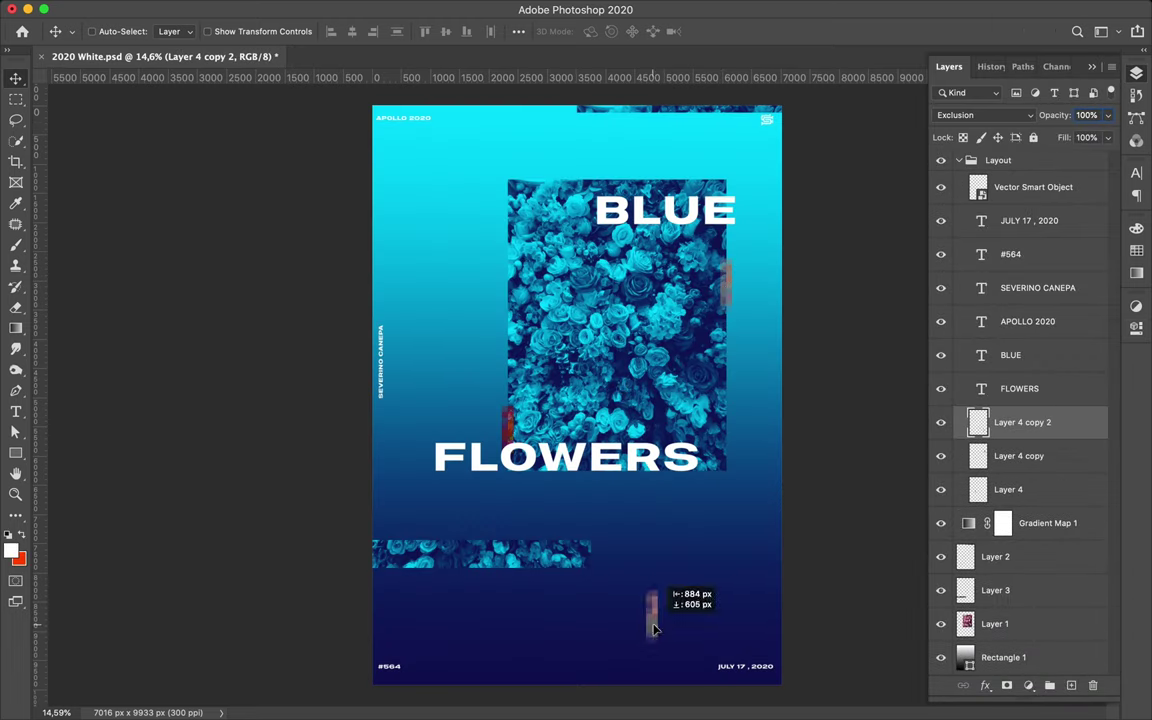
{"action": "key", "text": "ctrl+z"}
Step: Copy two small flower-photo areas onto new layers and move the newest above the gradient map
{"action": "left_click", "coordinate": [995, 590]}
{"action": "key", "text": "m"}
{"action": "mouse_move", "coordinate": [487, 449]}
{"action": "left_mouse_down"}
{"action": "mouse_move", "coordinate": [768, 474]}
{"action": "mouse_move", "coordinate": [678, 480]}
{"action": "left_mouse_up"}
{"action": "key", "text": "ctrl+j"}
{"action": "key", "text": "v"}
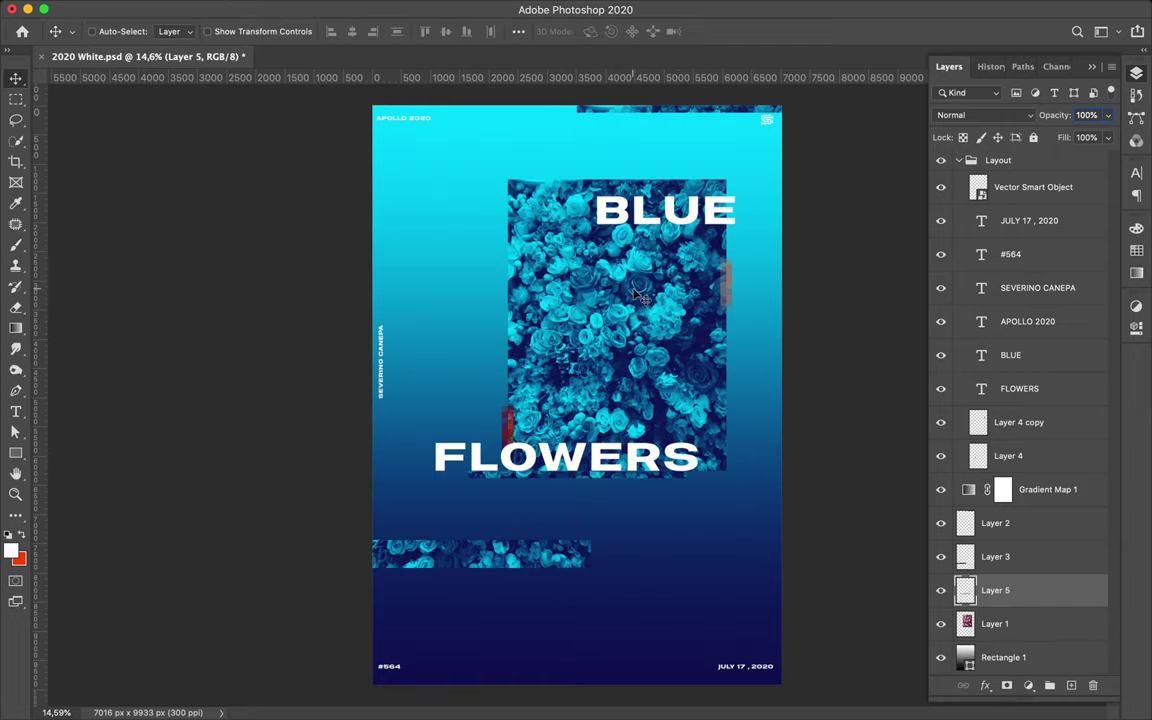
{"action": "key", "text": "alt+bracketleft"}
{"action": "key", "text": "m"}
{"action": "key", "text": "ctrl+j"}
{"action": "key", "text": "v"}
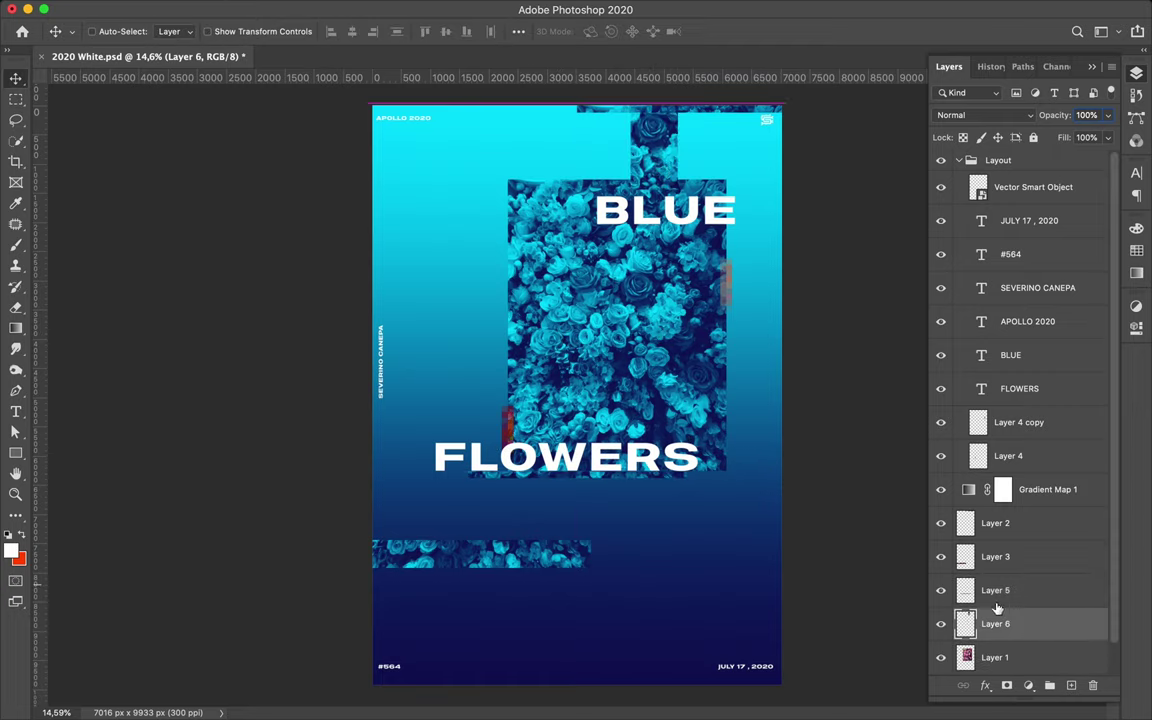
{"action": "left_click_drag", "start_coordinate": [998, 606], "coordinate": [998, 490]}
Step: Keep Layer 6 in Normal mode, move it to the top centre, and outline a thin flower strip
{"action": "left_click", "coordinate": [985, 115]}
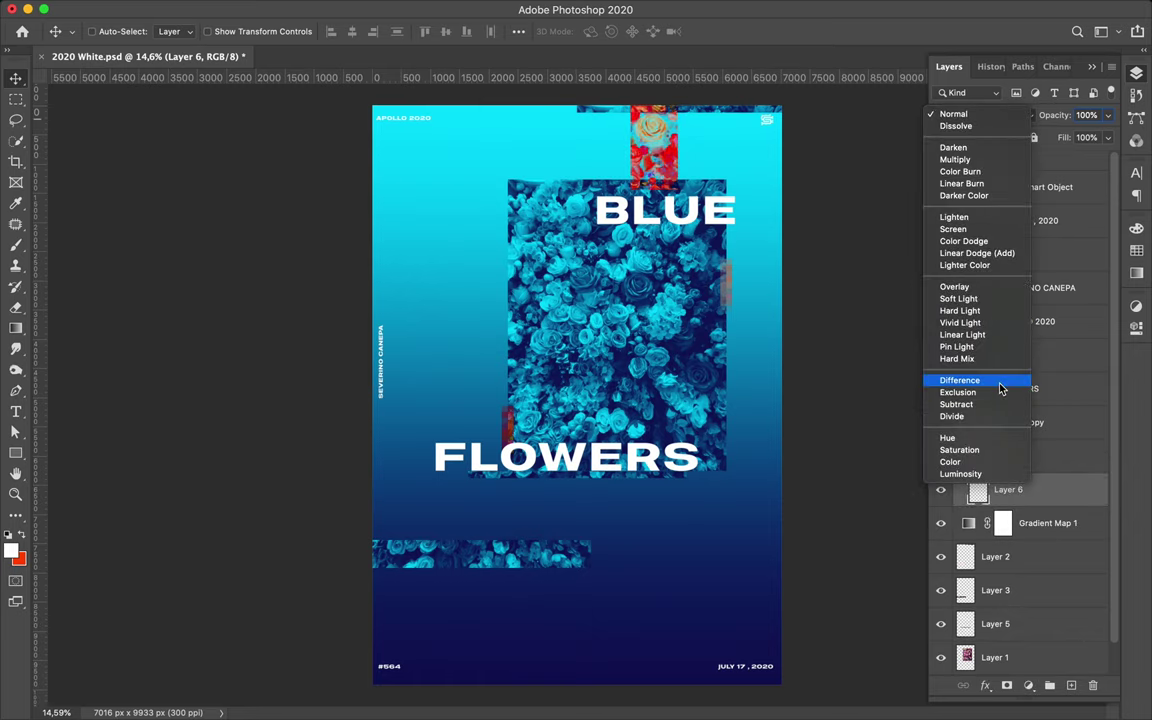
{"action": "key", "text": "Escape"}
{"action": "left_click_drag", "start_coordinate": [745, 272], "coordinate": [632, 184]}
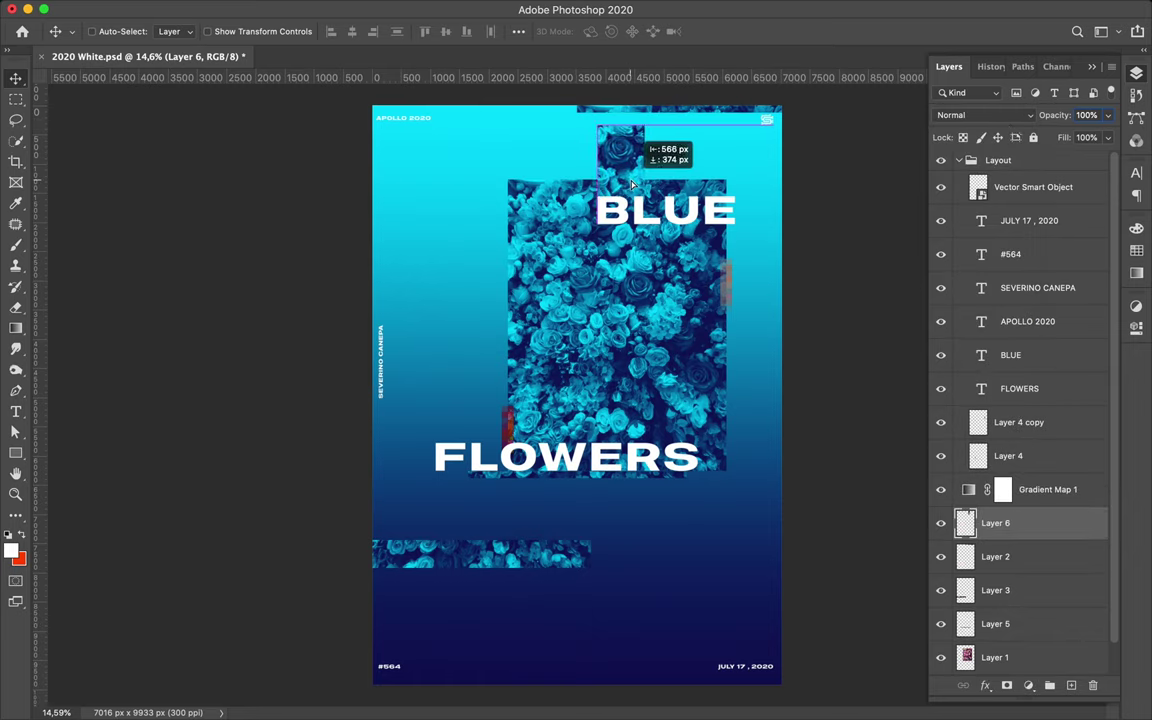
{"action": "key", "text": "m"}
{"action": "left_click_drag", "start_coordinate": [500, 358], "coordinate": [735, 358]}
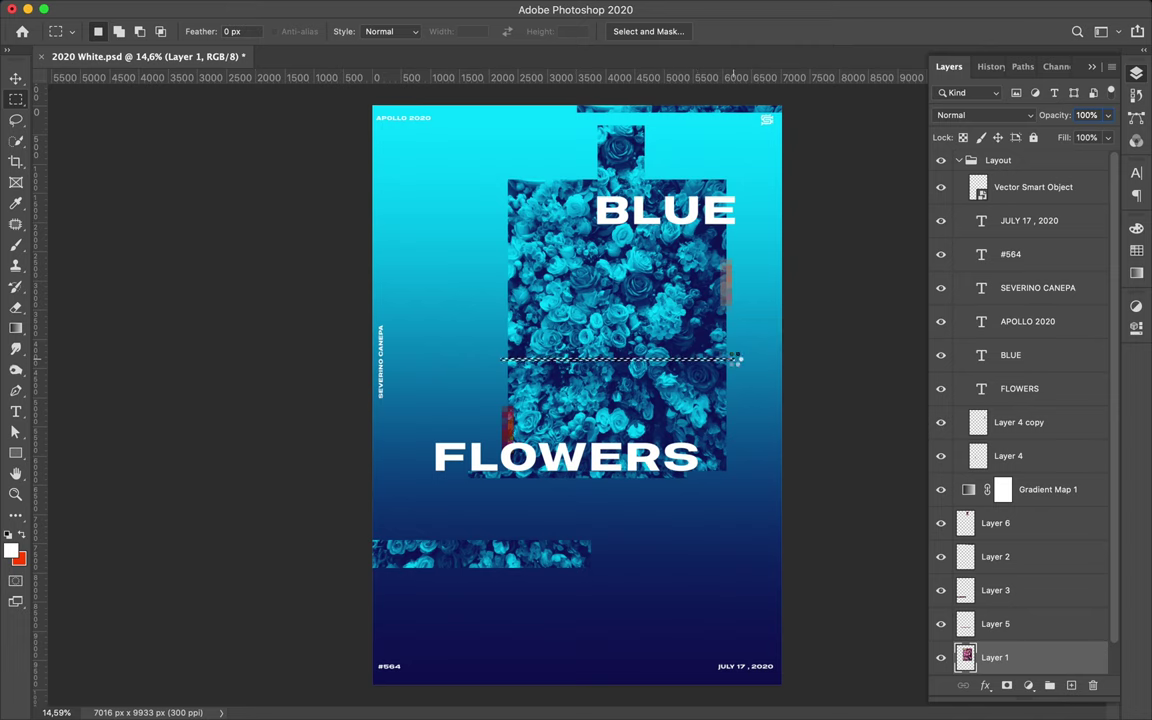
Step: Copy a strip to its own layer, then copy another thin Layer 1 strip and shift it slightly left
{"action": "key", "text": "ctrl+j"}
{"action": "key", "text": "v"}
{"action": "scroll", "coordinate": [578, 385], "scroll_direction": "up", "scroll_amount": 2}
{"action": "scroll", "coordinate": [578, 385], "scroll_direction": "up", "scroll_amount": 3}
{"action": "scroll", "coordinate": [560, 350], "scroll_direction": "down", "scroll_amount": 1}
{"action": "scroll", "coordinate": [540, 322], "scroll_direction": "right", "scroll_amount": 5}
{"action": "key", "text": "m"}
{"action": "scroll", "coordinate": [540, 322], "scroll_direction": "left", "scroll_amount": 5}
{"action": "left_click_drag", "start_coordinate": [268, 292], "coordinate": [835, 302]}
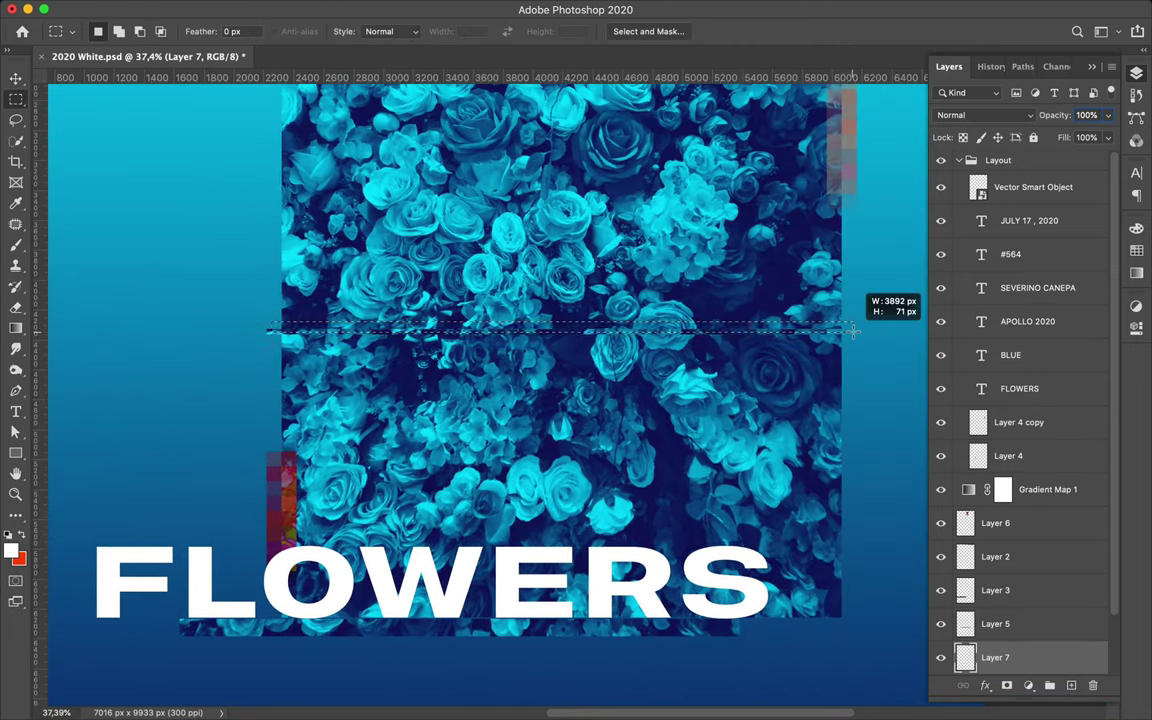
{"action": "scroll", "coordinate": [1020, 450], "scroll_direction": "down", "scroll_amount": 2}
{"action": "key", "text": "alt+bracketleft"}
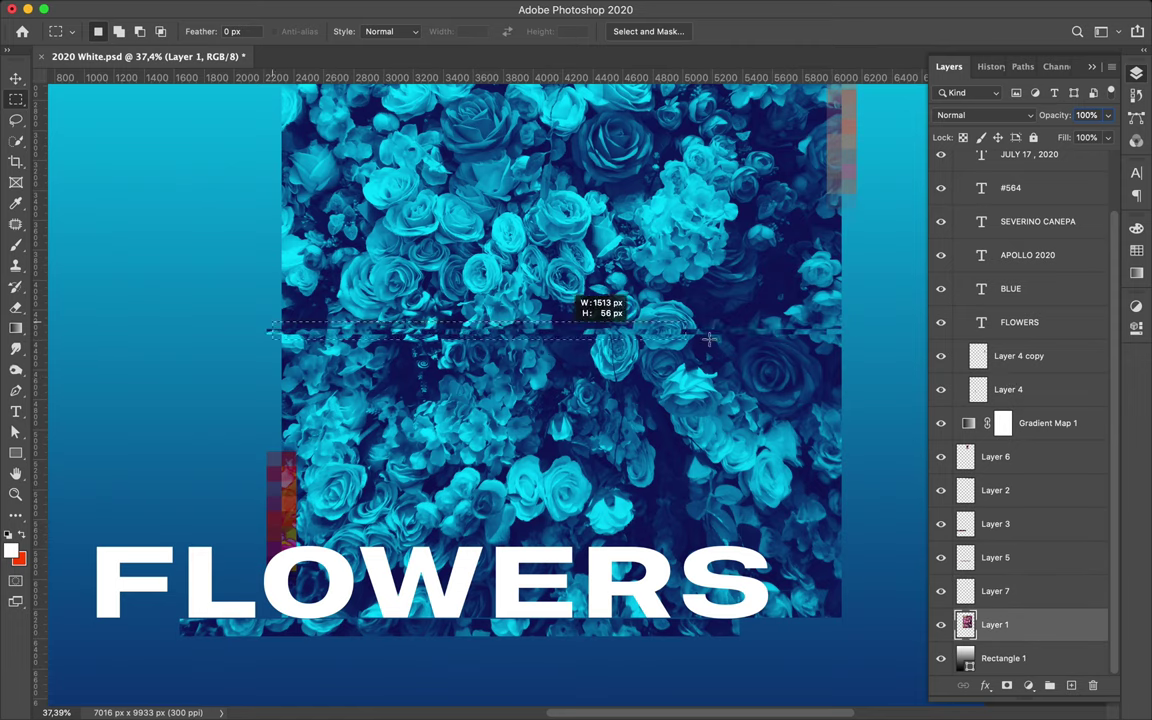
{"action": "left_click_drag", "start_coordinate": [708, 340], "coordinate": [850, 327]}
{"action": "key", "text": "ctrl+j"}
{"action": "key", "text": "v"}
{"action": "left_click_drag", "start_coordinate": [757, 327], "coordinate": [749, 327]}
Step: Copy another thin strip and slide it left past the image edge
{"action": "key", "text": "m"}
{"action": "left_click_drag", "start_coordinate": [851, 323], "coordinate": [851, 325]}
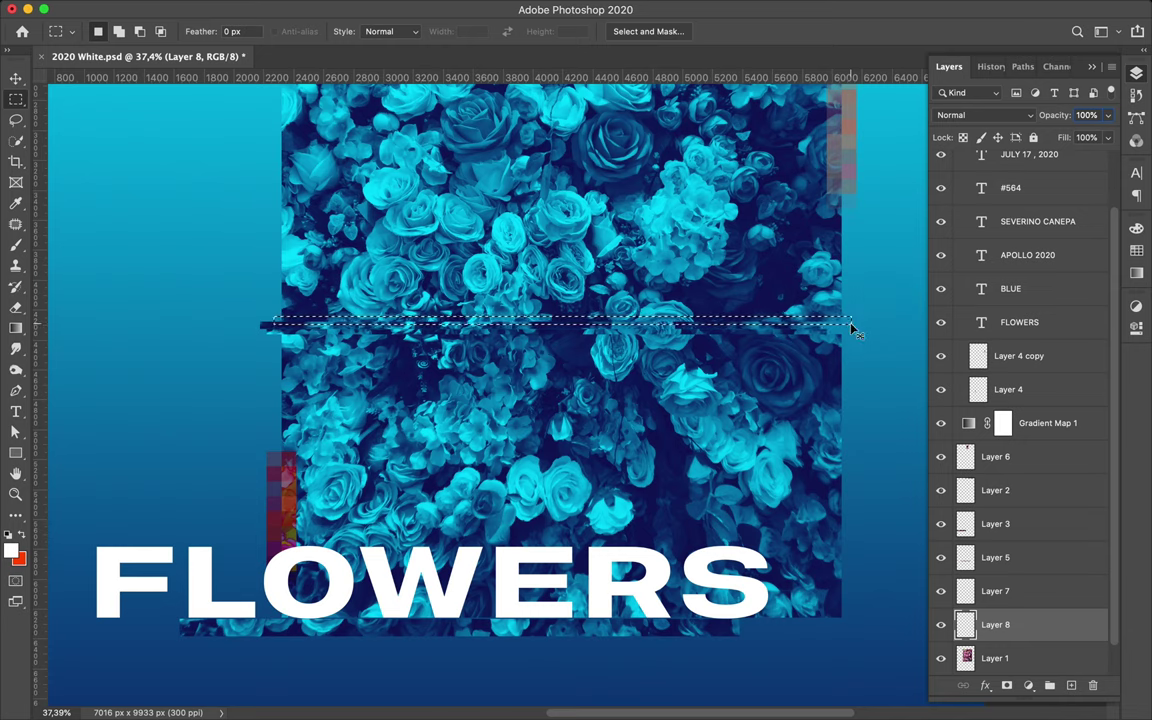
{"action": "key", "text": "ctrl+j"}
{"action": "key", "text": "v"}
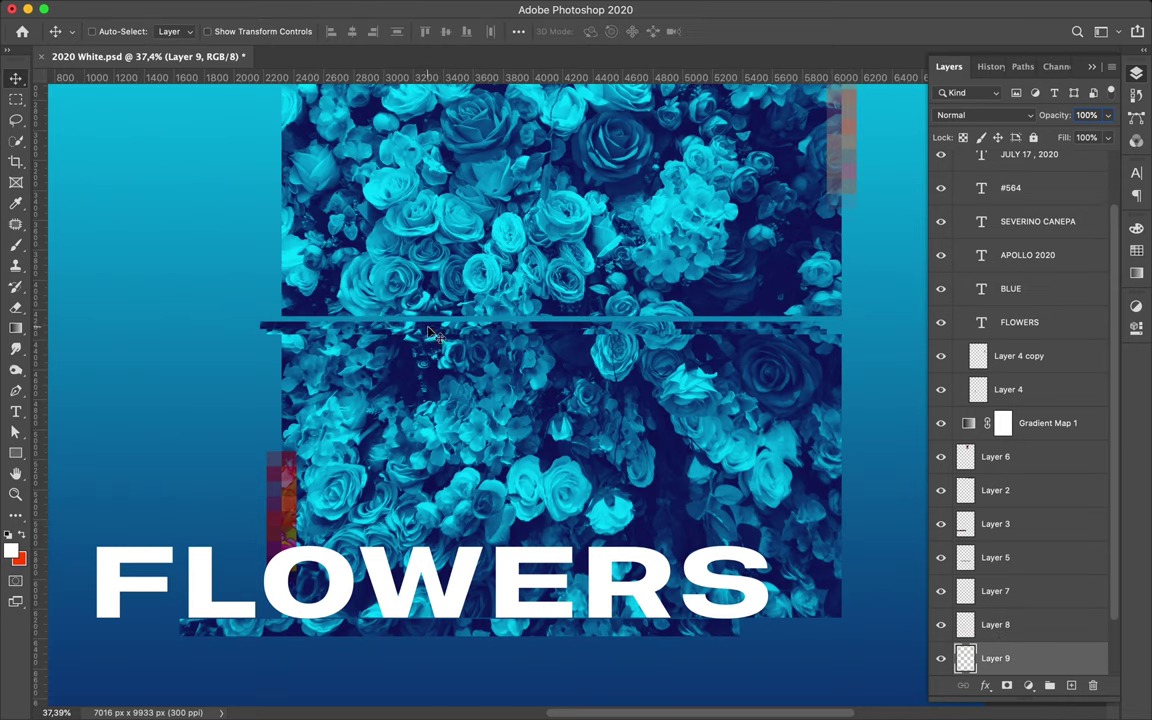
{"action": "left_click_drag", "start_coordinate": [420, 323], "coordinate": [396, 325]}
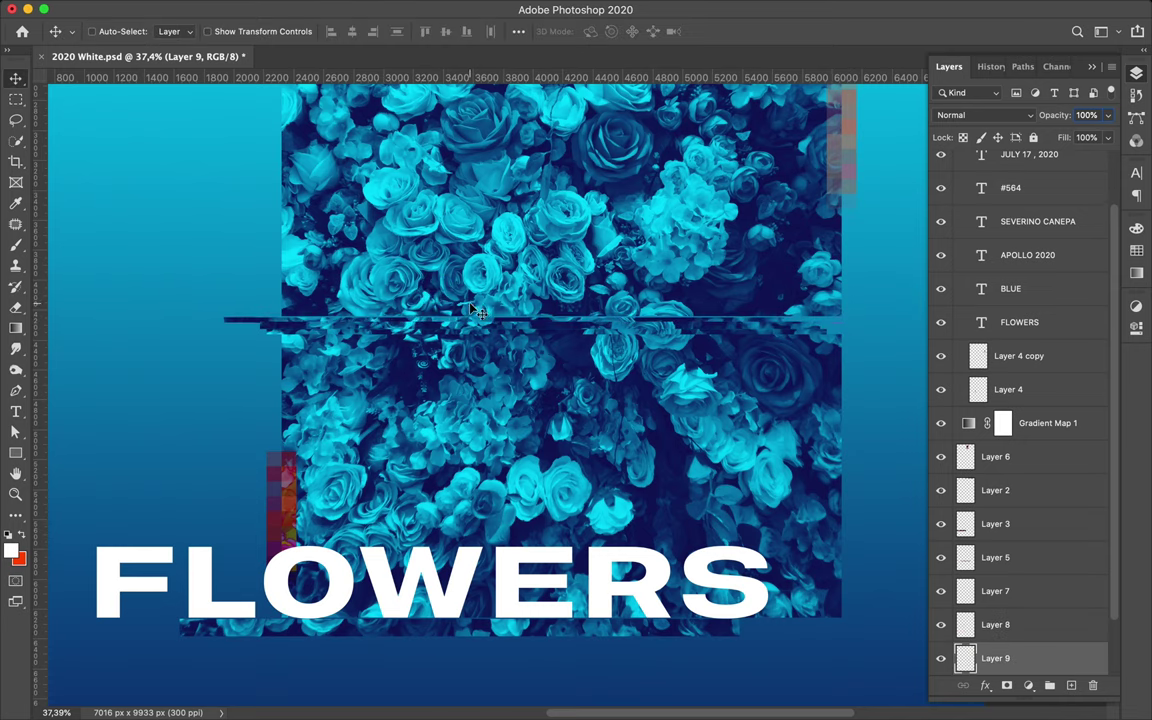
{"action": "key", "text": "m"}
{"action": "left_click_drag", "start_coordinate": [268, 300], "coordinate": [856, 320]}
Step: Expand the Picture group, copy a strip from Layer 1, and nudge it up slightly
{"action": "left_click", "coordinate": [1000, 456], "text": "shift"}
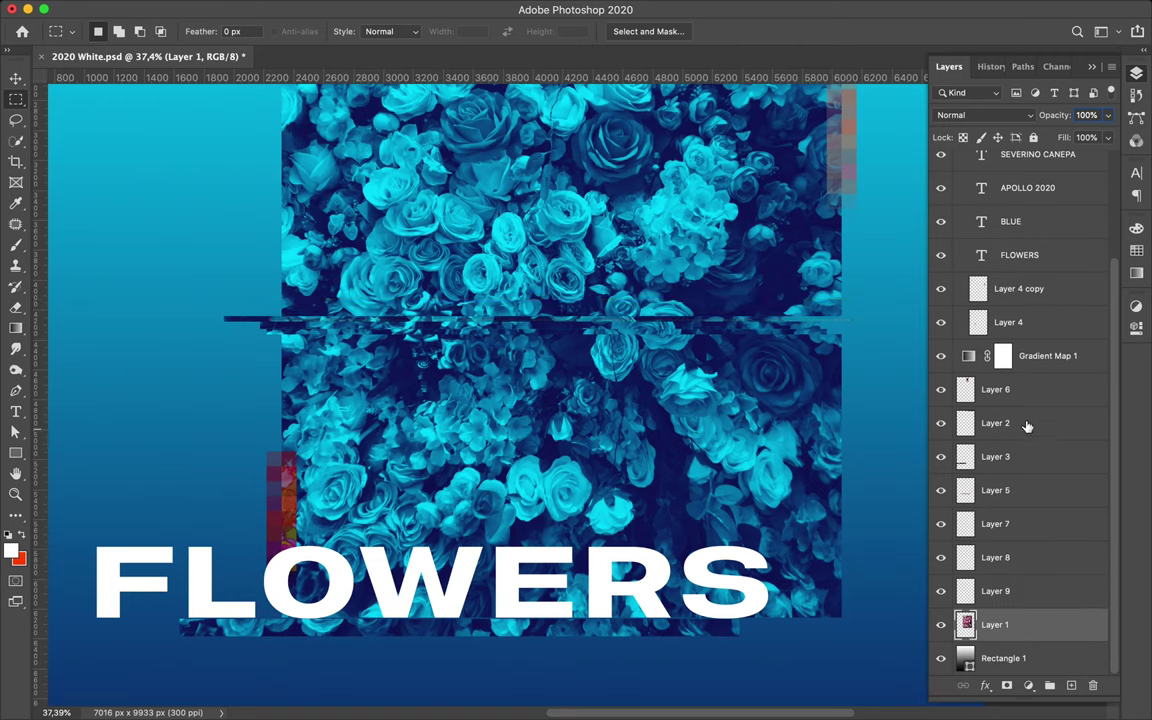
{"action": "left_click_drag", "start_coordinate": [1023, 427], "coordinate": [1057, 688]}
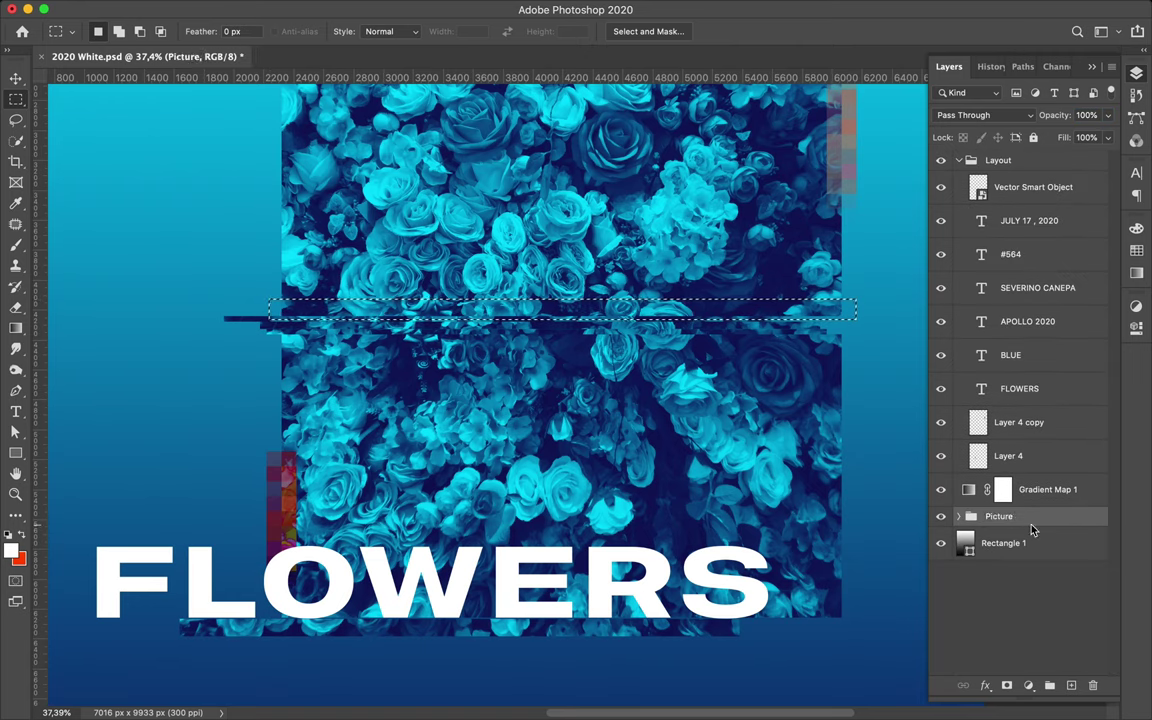
{"action": "left_click", "coordinate": [961, 520]}
{"action": "left_click", "coordinate": [1008, 622]}
{"action": "key", "text": "ctrl+j"}
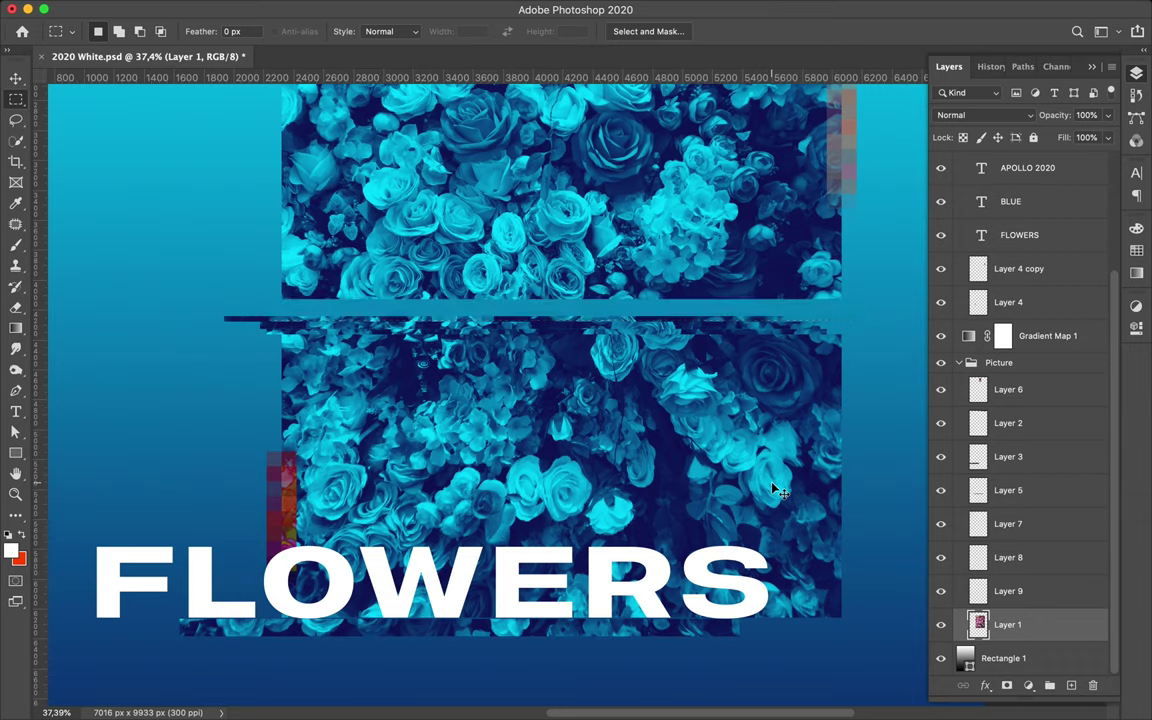
{"action": "key", "text": "v"}
{"action": "left_click_drag", "start_coordinate": [603, 320], "coordinate": [602, 304]}
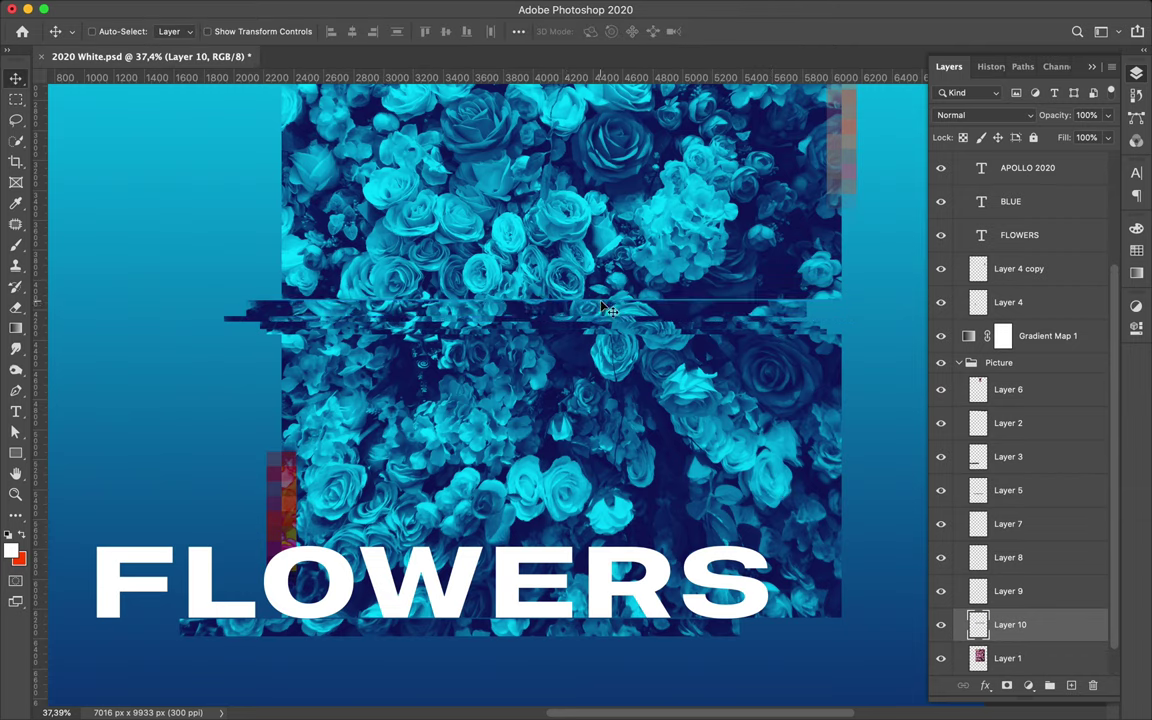
Step: Copy two more strips from Layer 1, including a wider one shifted slightly sideways
{"action": "left_click", "coordinate": [993, 660]}
{"action": "key", "text": "m"}
{"action": "mouse_move", "coordinate": [272, 297]}
{"action": "left_mouse_down"}
{"action": "mouse_move", "coordinate": [884, 307]}
{"action": "mouse_move", "coordinate": [845, 268]}
{"action": "left_mouse_up"}
{"action": "key", "text": "ctrl+j"}
{"action": "key", "text": "v"}
{"action": "key", "text": "m"}
{"action": "left_click_drag", "start_coordinate": [274, 286], "coordinate": [898, 297]}
{"action": "scroll", "coordinate": [1010, 600], "scroll_direction": "down", "scroll_amount": 2}
{"action": "left_click", "coordinate": [1008, 622]}
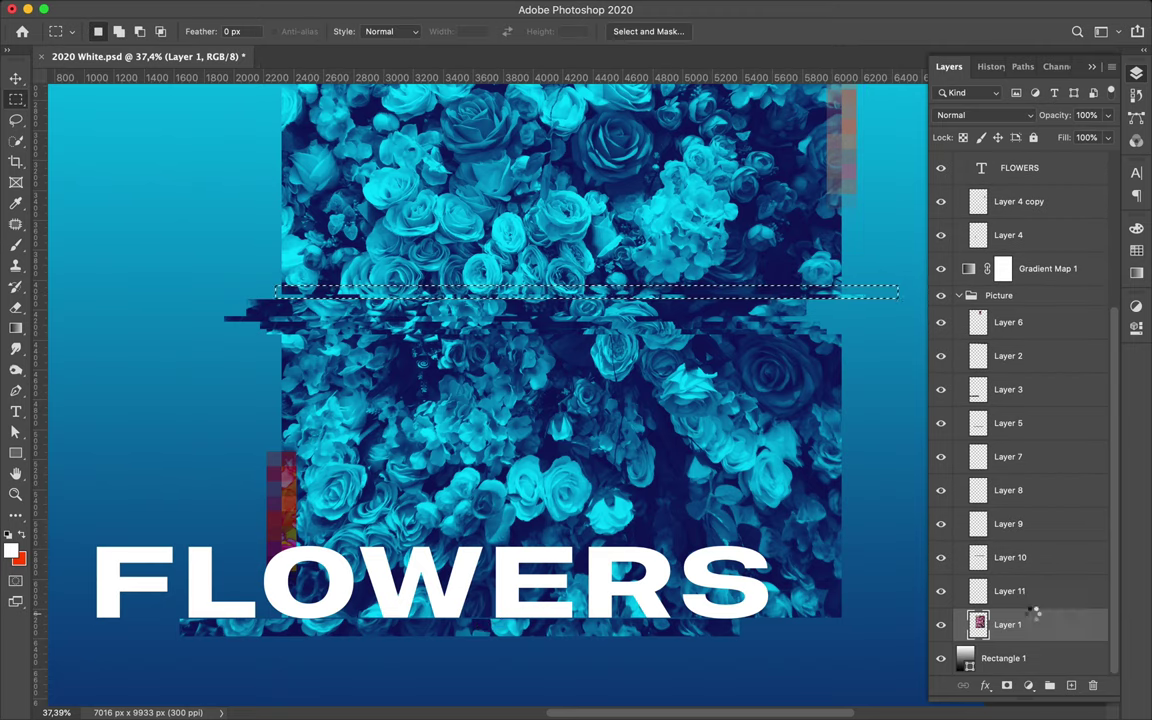
{"action": "key", "text": "ctrl+j"}
{"action": "key", "text": "v"}
{"action": "left_click_drag", "start_coordinate": [552, 310], "coordinate": [557, 303]}
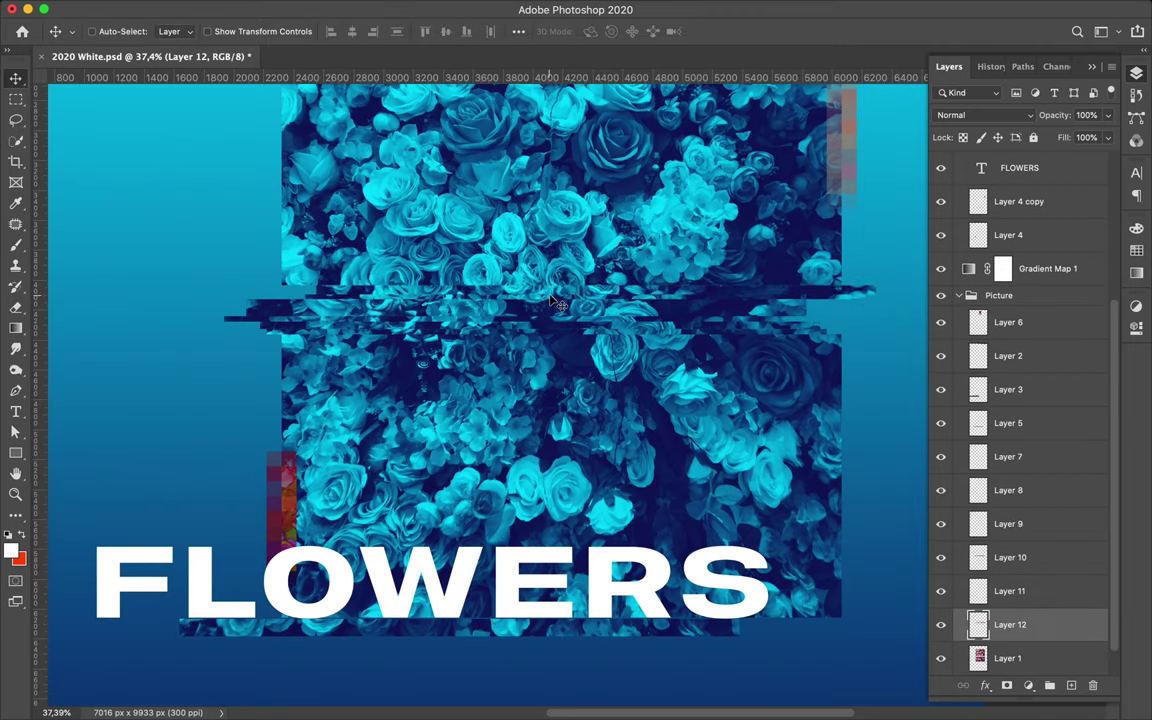
Step: Copy a lower strip and slide it left, then push the Layer 15 strip further right
{"action": "scroll", "coordinate": [557, 303], "scroll_direction": "down", "scroll_amount": 2}
{"action": "scroll", "coordinate": [530, 380], "scroll_direction": "down", "scroll_amount": 2}
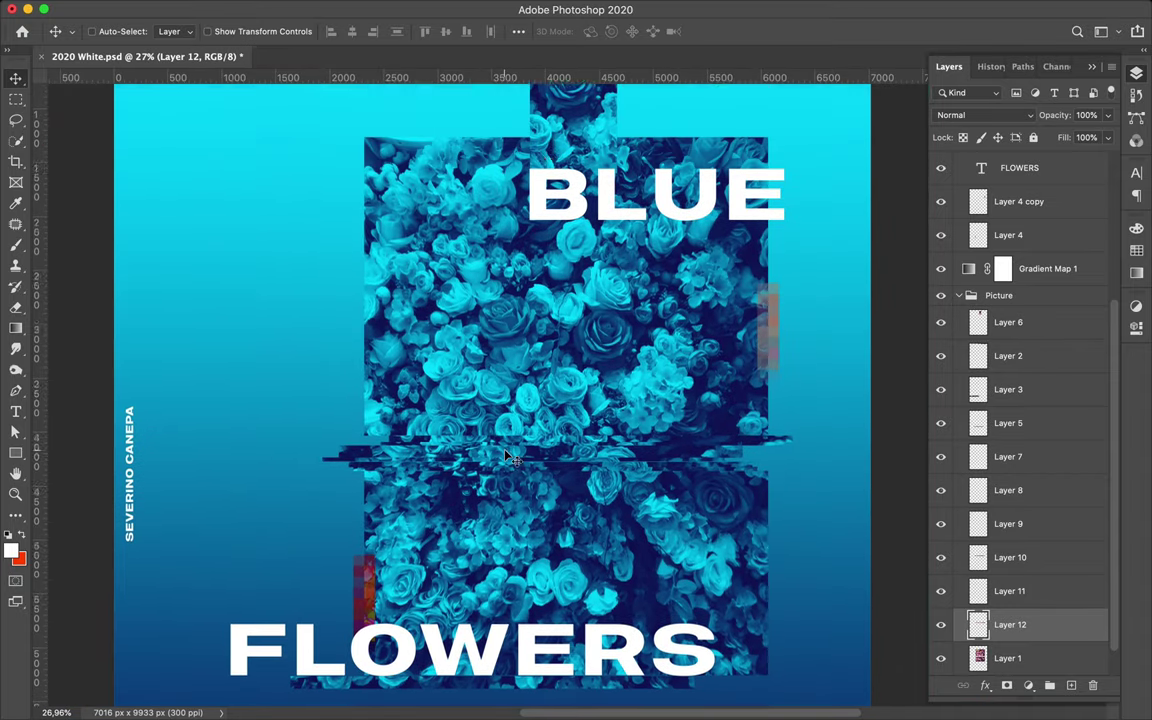
{"action": "scroll", "coordinate": [507, 456], "scroll_direction": "up", "scroll_amount": 3}
{"action": "scroll", "coordinate": [560, 207], "scroll_direction": "down", "scroll_amount": 2}
{"action": "key", "text": "m"}
{"action": "left_click_drag", "start_coordinate": [373, 462], "coordinate": [771, 470]}
{"action": "key", "text": "ctrl+j"}
{"action": "mouse_move", "coordinate": [608, 469]}
{"action": "left_mouse_down"}
{"action": "mouse_move", "coordinate": [563, 467]}
{"action": "mouse_move", "coordinate": [641, 469]}
{"action": "left_mouse_up"}
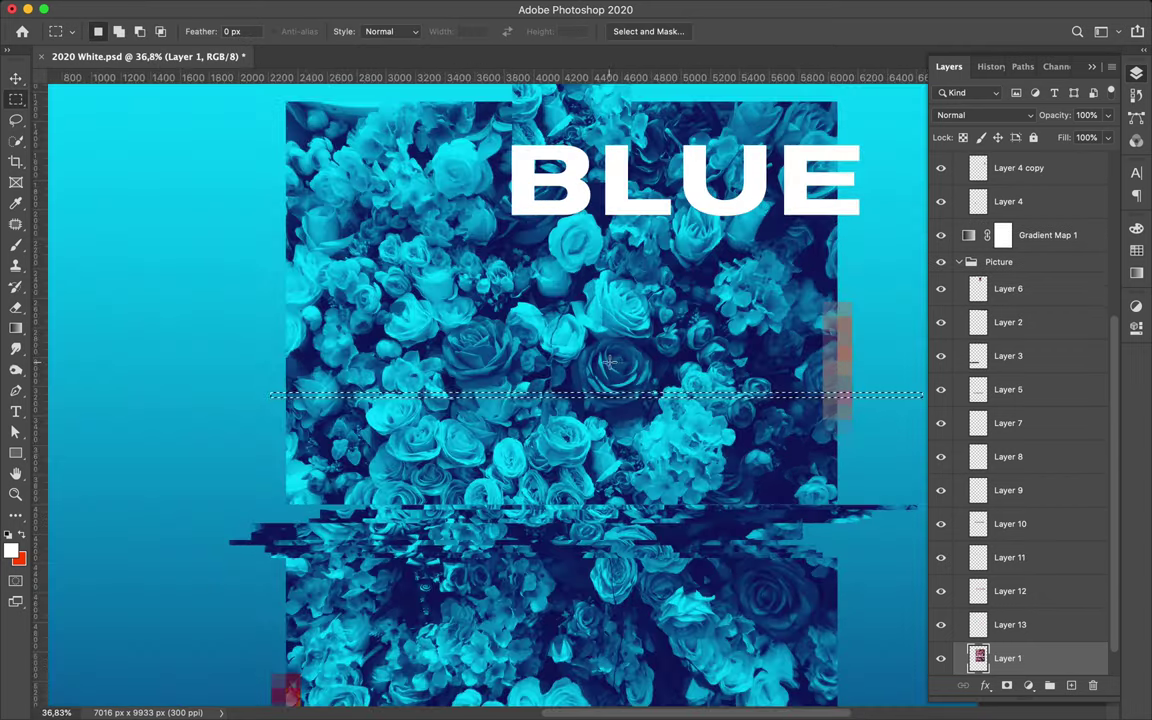
{"action": "key", "text": "ctrl+j"}
{"action": "scroll", "coordinate": [600, 270], "scroll_direction": "down", "scroll_amount": 5}
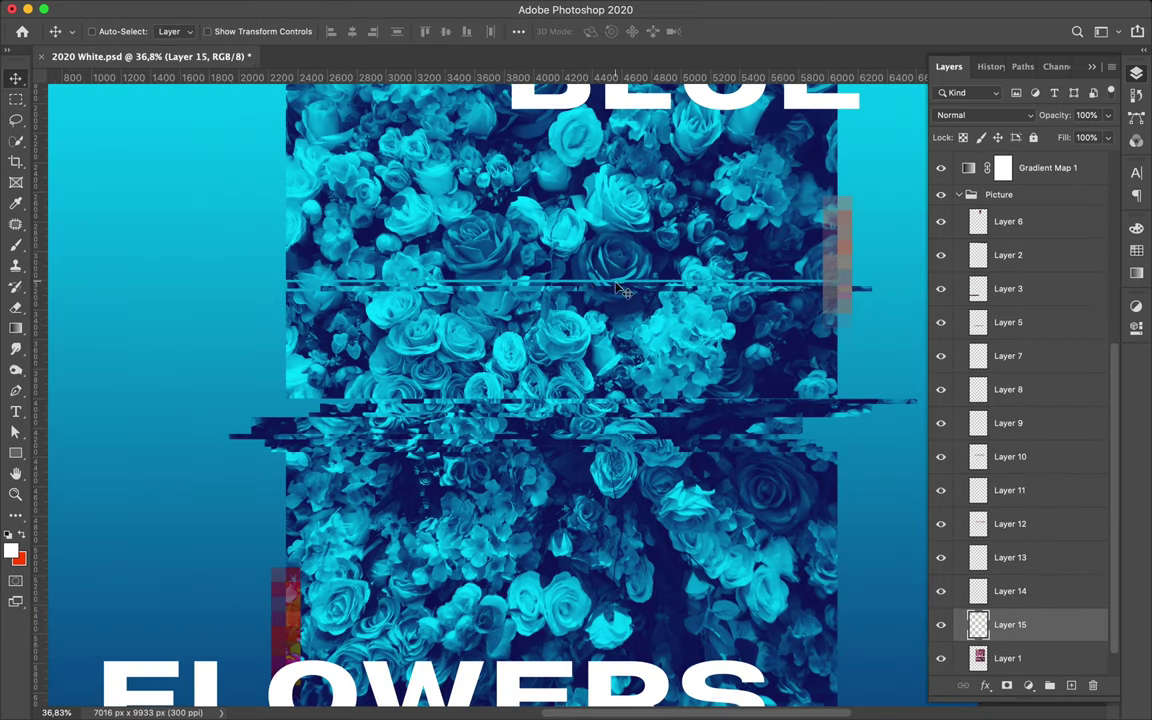
{"action": "left_click_drag", "start_coordinate": [642, 291], "coordinate": [670, 286]}
Step: Copy two more thin strips from Layer 1 and slide each to the left
{"action": "key", "text": "alt+bracketleft"}
{"action": "key", "text": "m"}
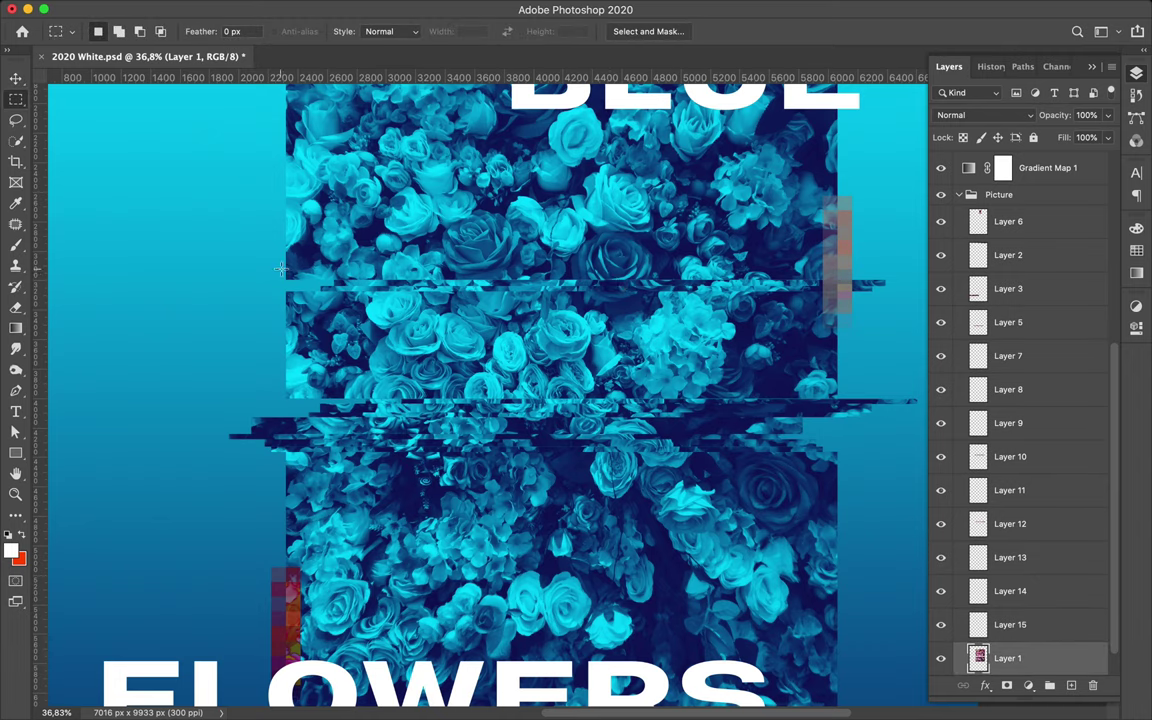
{"action": "key", "text": "ctrl+j"}
{"action": "key", "text": "v"}
{"action": "left_click_drag", "start_coordinate": [548, 280], "coordinate": [503, 281]}
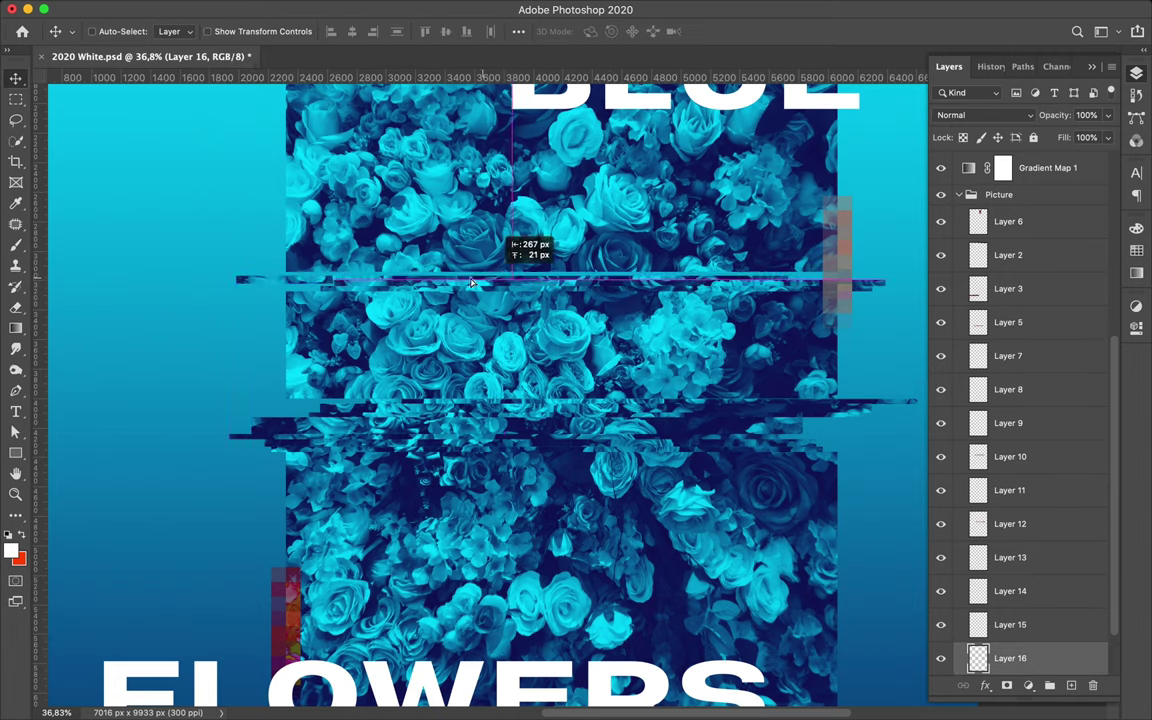
{"action": "key", "text": "m"}
{"action": "left_click_drag", "start_coordinate": [846, 272], "coordinate": [857, 272]}
{"action": "key", "text": "ctrl+j"}
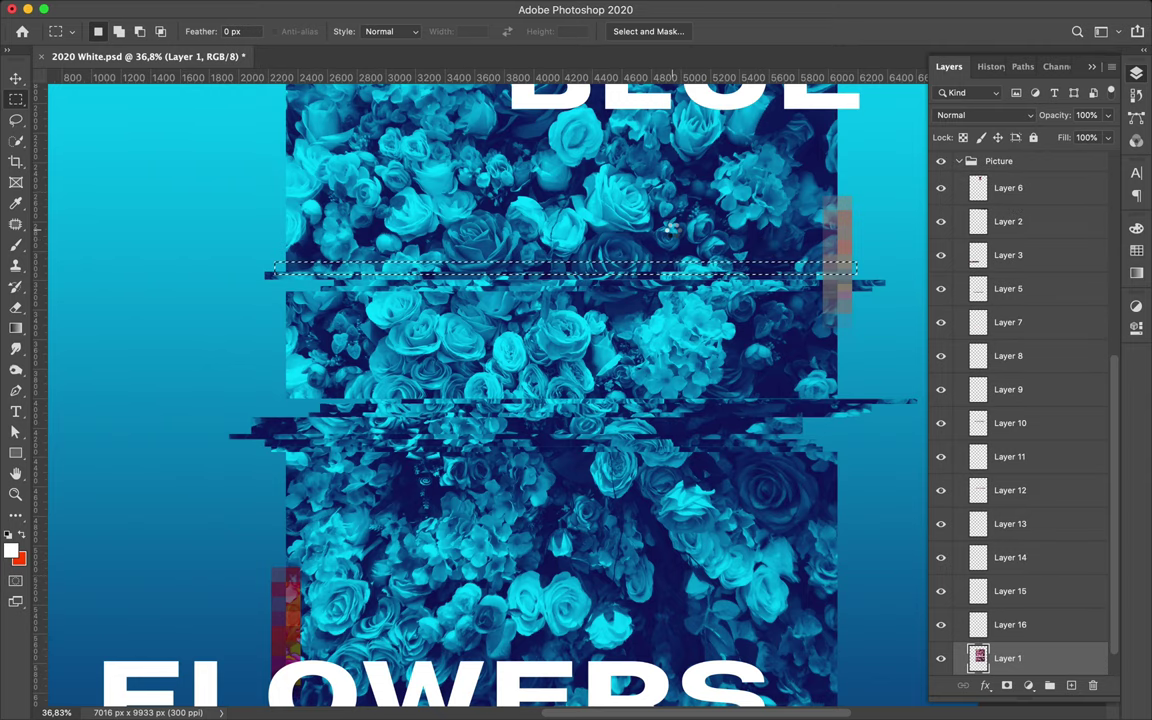
{"action": "key", "text": "v"}
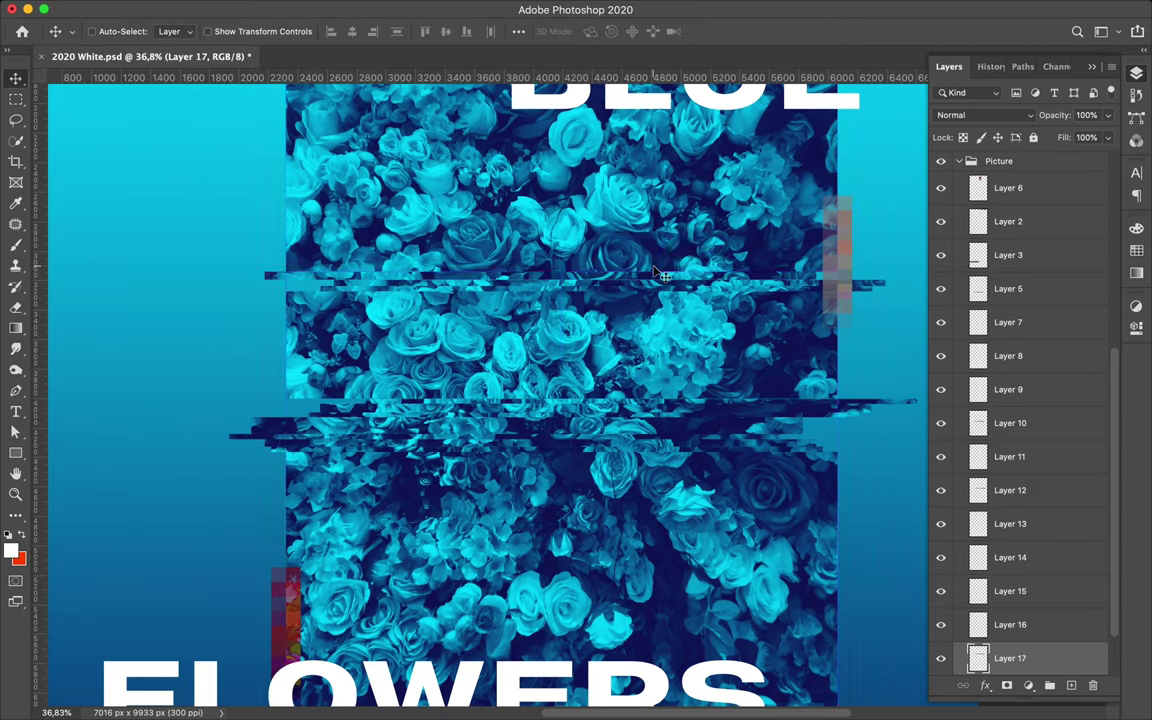
{"action": "left_click_drag", "start_coordinate": [576, 270], "coordinate": [552, 270]}
Step: Add two more glitch strips, including a thicker one, both slid to the left
{"action": "key", "text": "m"}
{"action": "left_click_drag", "start_coordinate": [284, 258], "coordinate": [855, 265]}
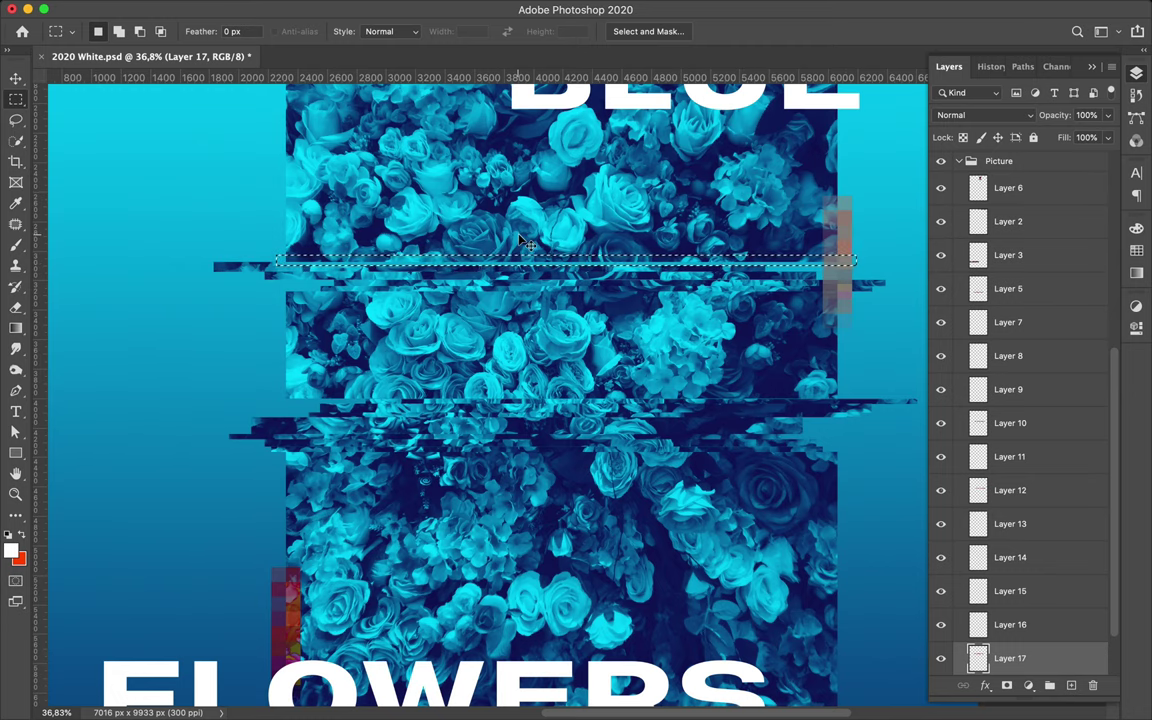
{"action": "key", "text": "ctrl+j"}
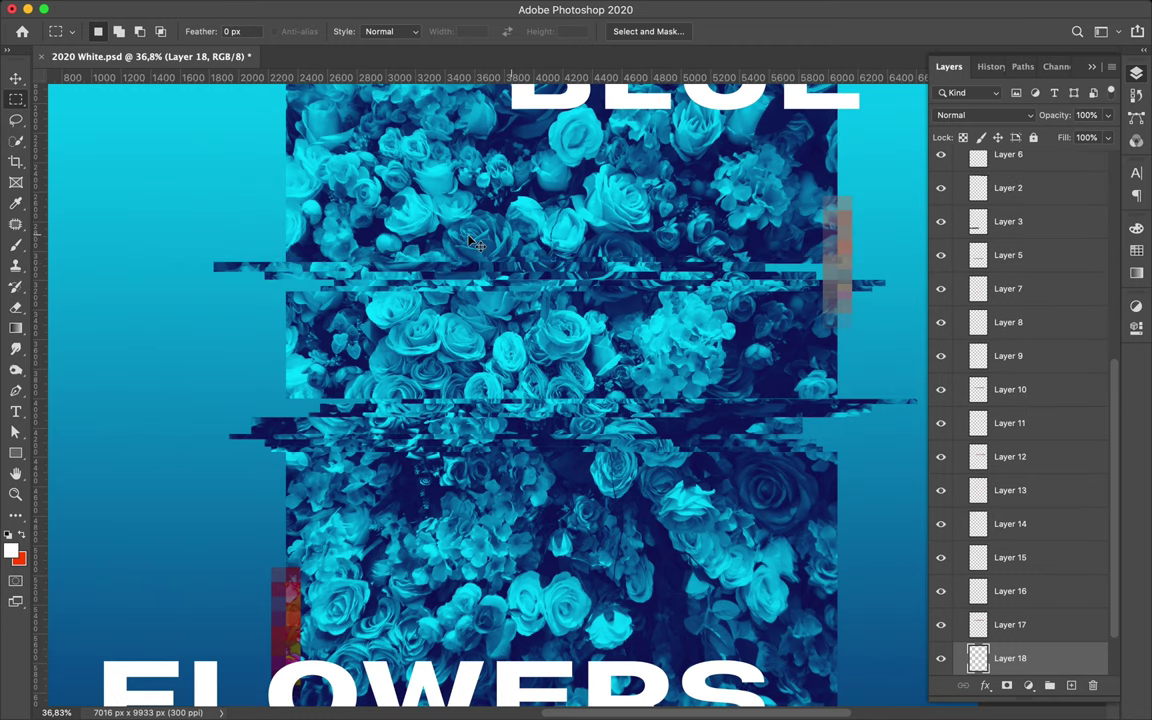
{"action": "left_click_drag", "start_coordinate": [290, 250], "coordinate": [832, 259]}
{"action": "key", "text": "v"}
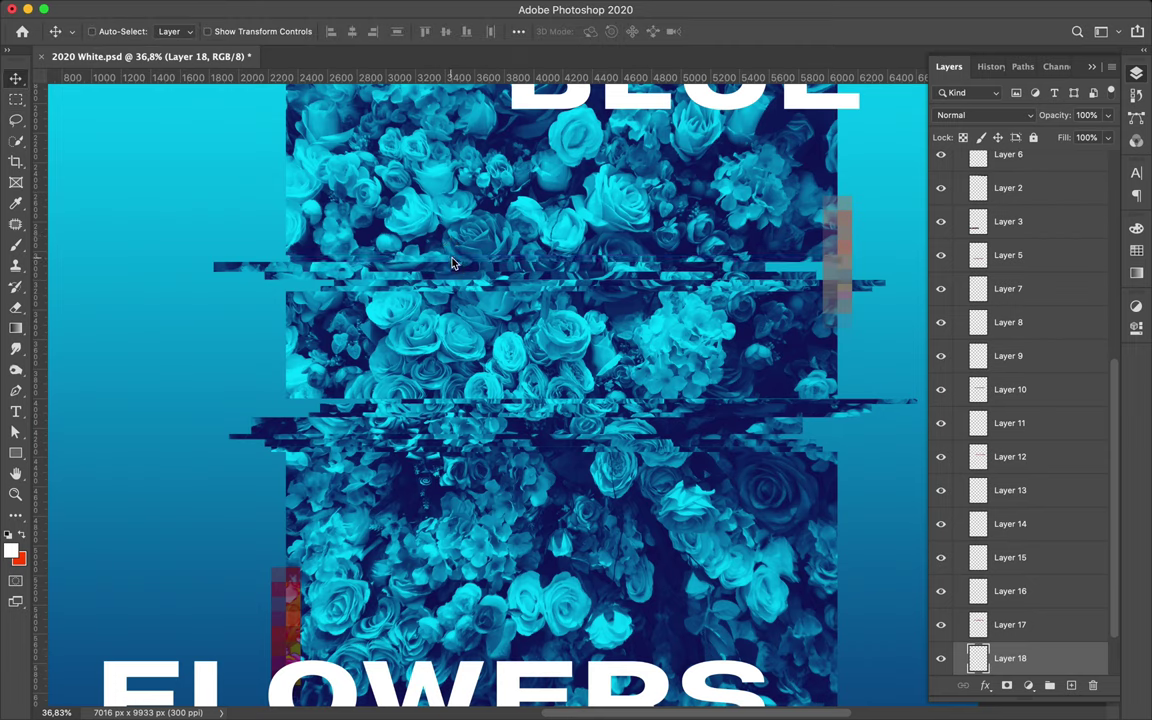
{"action": "left_click_drag", "start_coordinate": [452, 263], "coordinate": [416, 263]}
{"action": "key", "text": "alt+bracketleft"}
{"action": "key", "text": "m"}
{"action": "left_click_drag", "start_coordinate": [226, 243], "coordinate": [862, 263]}
{"action": "key", "text": "ctrl+j"}
{"action": "key", "text": "v"}
{"action": "left_click_drag", "start_coordinate": [723, 266], "coordinate": [578, 256]}
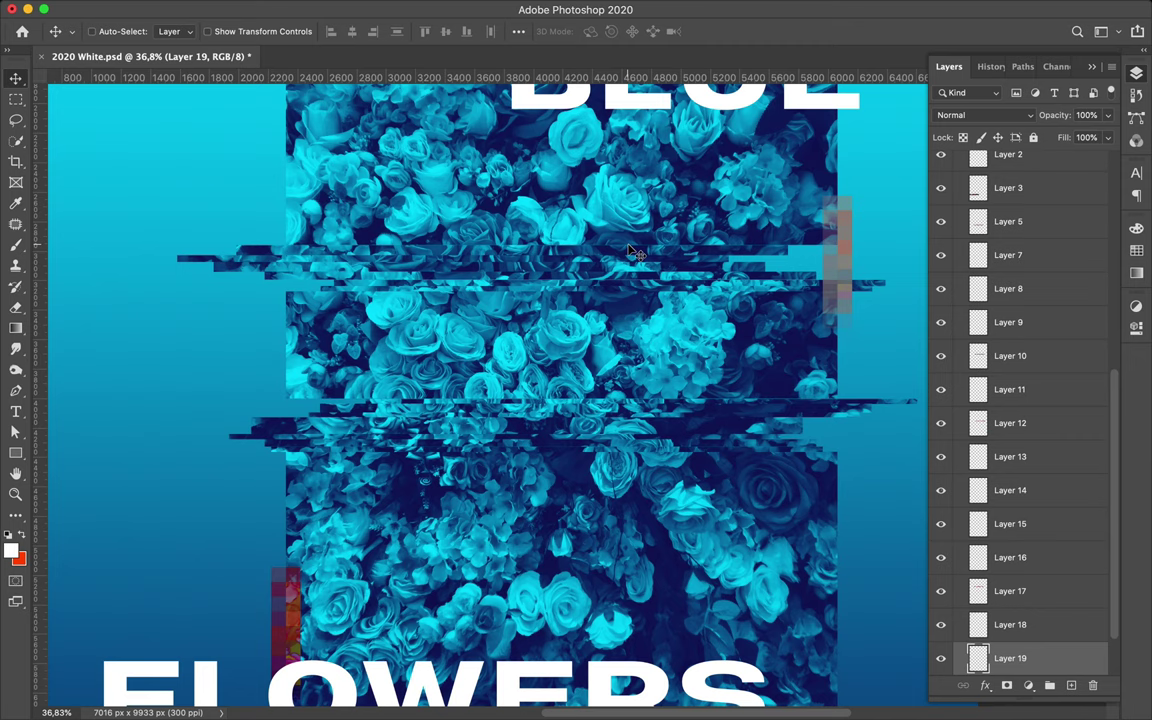
Step: Copy two more strips from Layer 1, shifting one sideways and one to the right
{"action": "scroll", "coordinate": [632, 253], "scroll_direction": "up", "scroll_amount": 3}
{"action": "key", "text": "alt+bracketleft"}
{"action": "key", "text": "m"}
{"action": "left_click_drag", "start_coordinate": [897, 324], "coordinate": [897, 326]}
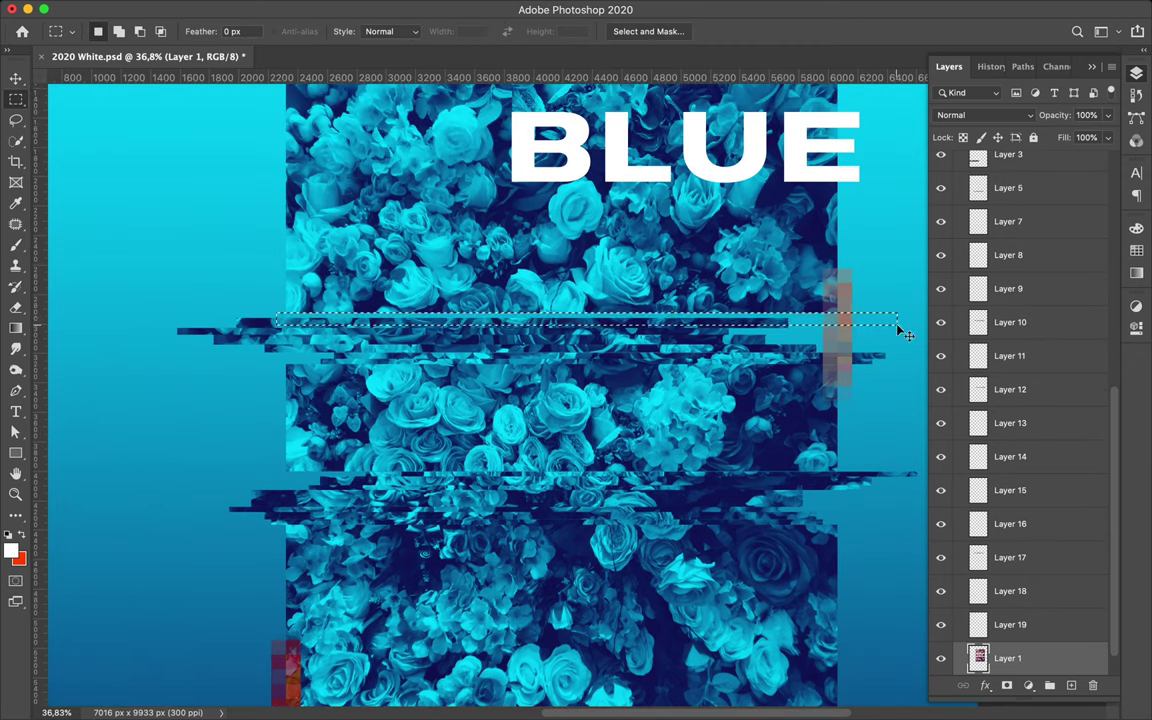
{"action": "key", "text": "ctrl+j"}
{"action": "key", "text": "v"}
{"action": "mouse_move", "coordinate": [650, 310]}
{"action": "left_mouse_down"}
{"action": "mouse_move", "coordinate": [672, 318]}
{"action": "mouse_move", "coordinate": [662, 318]}
{"action": "left_mouse_up"}
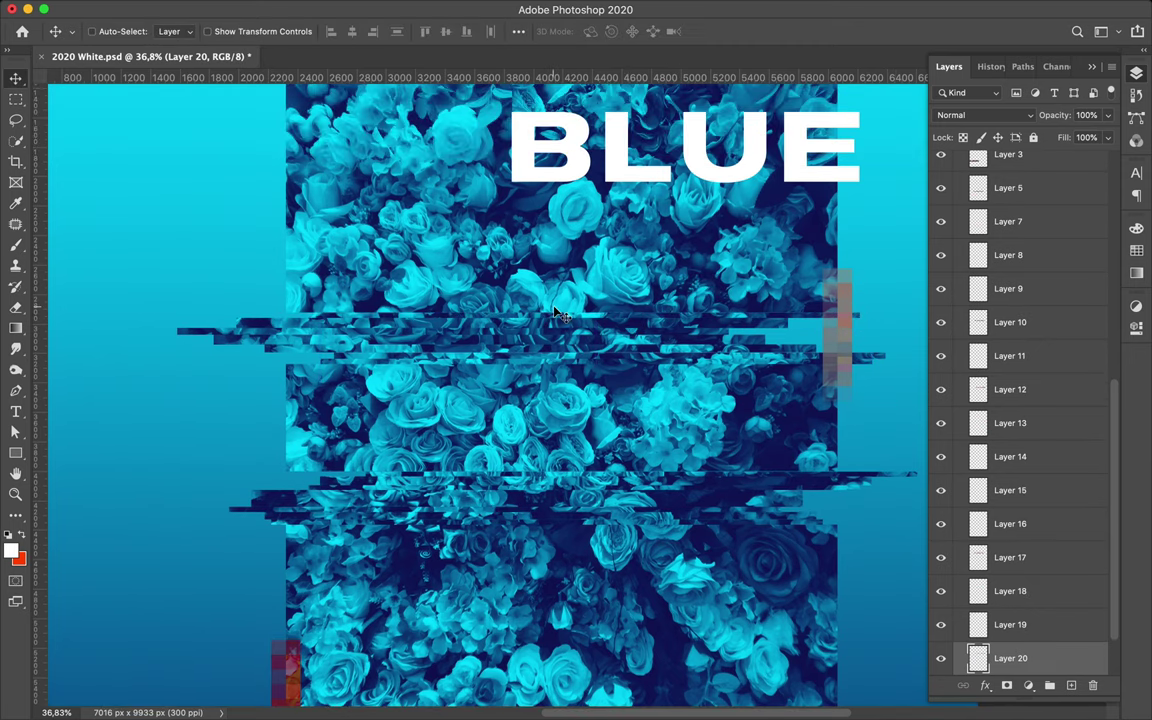
{"action": "key", "text": "alt+bracketleft"}
{"action": "key", "text": "m"}
{"action": "left_click_drag", "start_coordinate": [278, 302], "coordinate": [851, 318]}
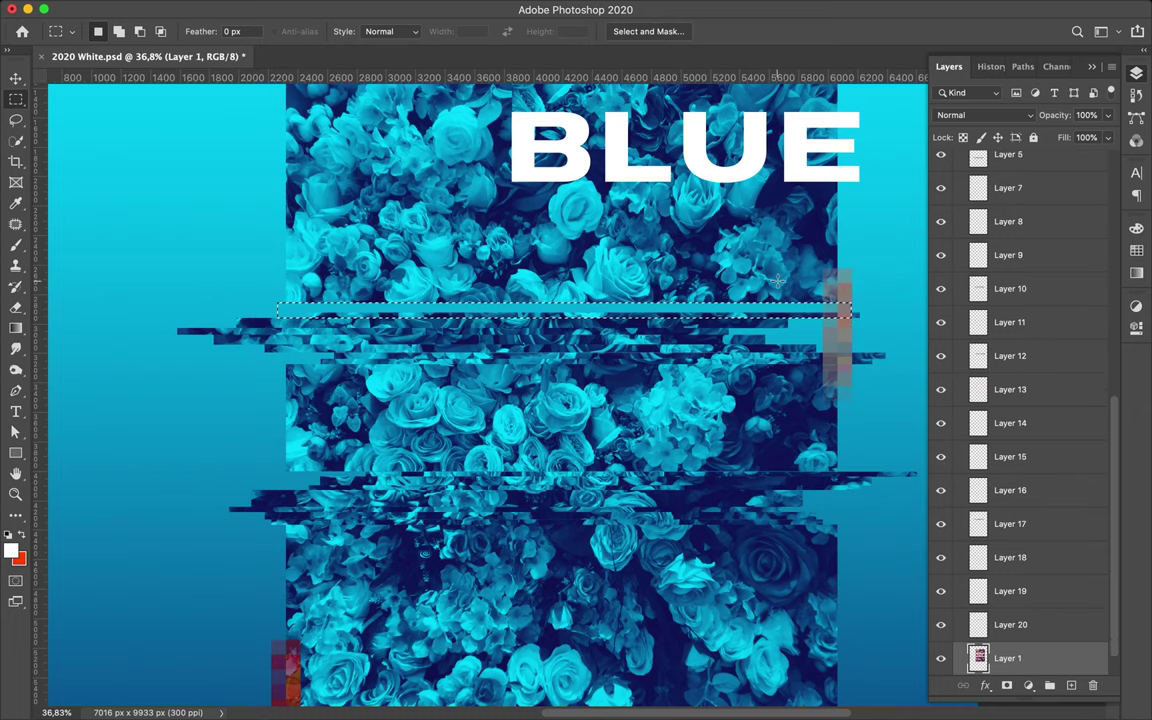
{"action": "key", "text": "ctrl+j"}
{"action": "key", "text": "v"}
{"action": "left_click_drag", "start_coordinate": [622, 304], "coordinate": [703, 311]}
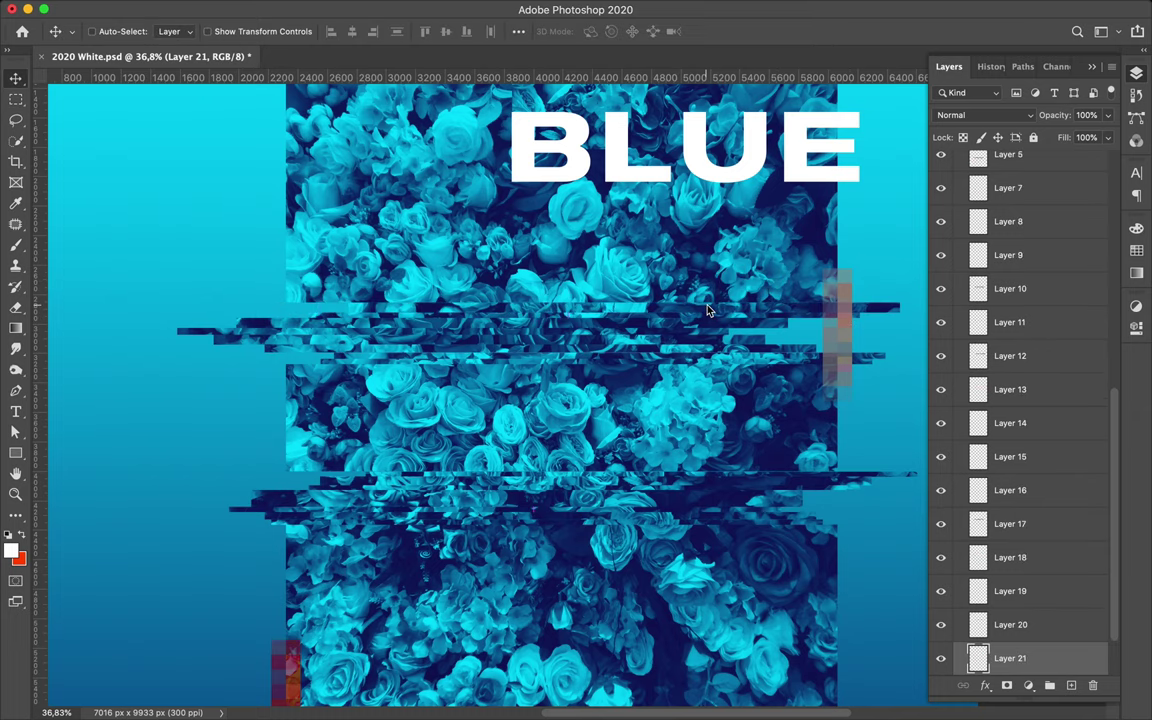
Step: Add a lower glitch strip and another middle strip, each shifted slightly sideways
{"action": "scroll", "coordinate": [577, 394], "scroll_direction": "down", "scroll_amount": 3}
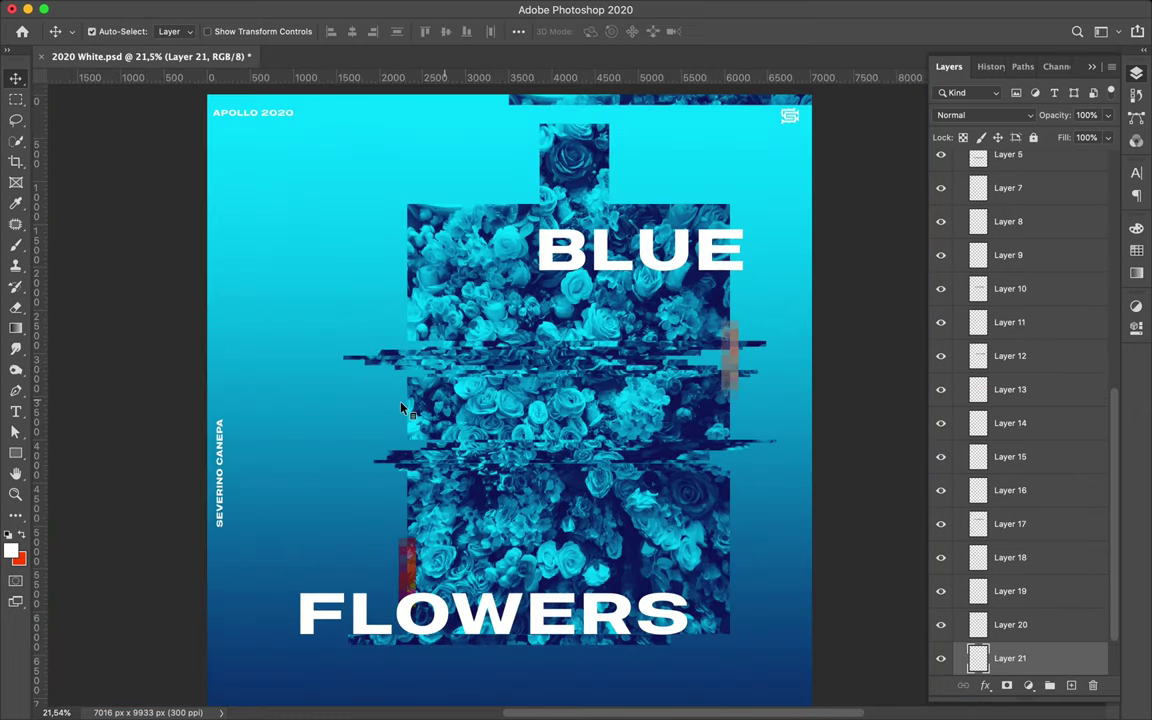
{"action": "key", "text": "alt+bracketleft"}
{"action": "key", "text": "m"}
{"action": "left_click_drag", "start_coordinate": [401, 408], "coordinate": [764, 429]}
{"action": "key", "text": "ctrl+j"}
{"action": "key", "text": "v"}
{"action": "left_click_drag", "start_coordinate": [630, 420], "coordinate": [617, 420]}
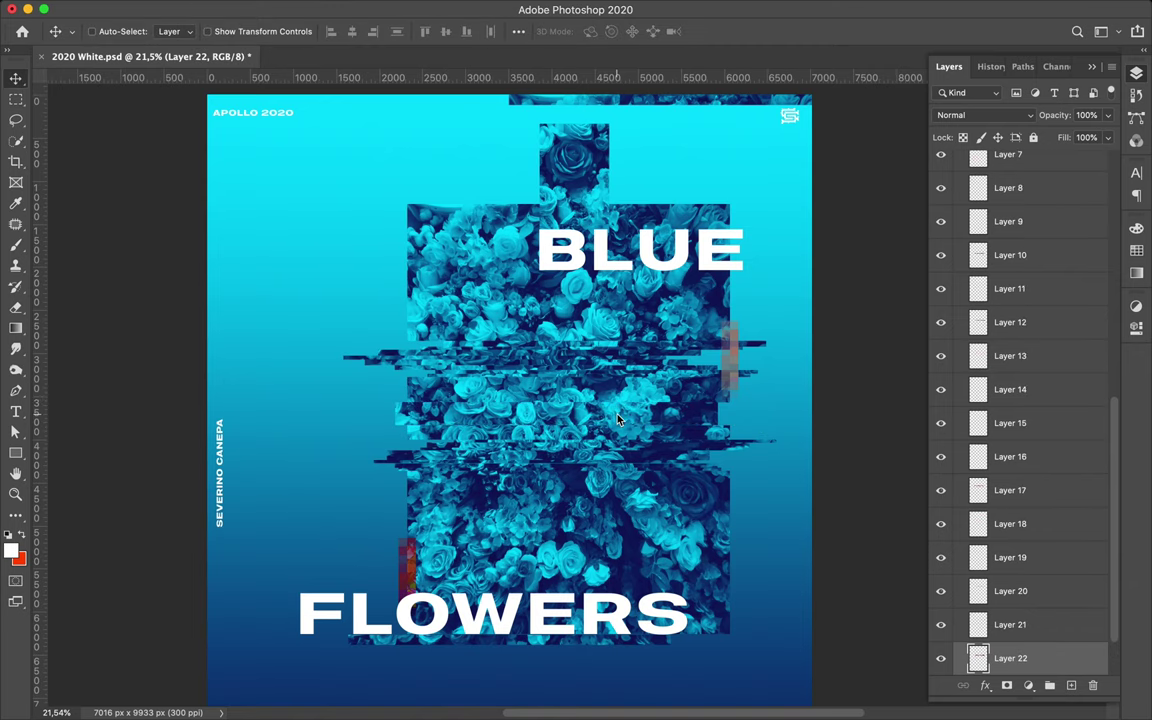
{"action": "scroll", "coordinate": [490, 332], "scroll_direction": "up", "scroll_amount": 2}
{"action": "key", "text": "alt+bracketleft"}
{"action": "key", "text": "m"}
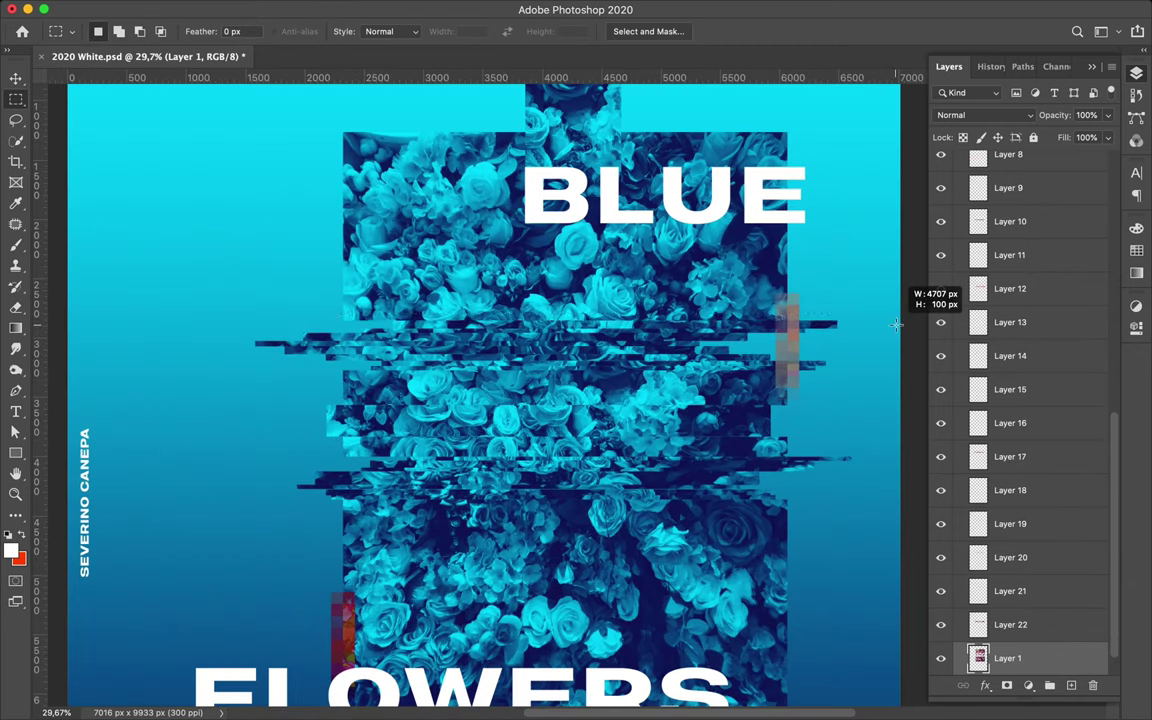
{"action": "key", "text": "ctrl+j"}
{"action": "key", "text": "v"}
{"action": "left_click_drag", "start_coordinate": [715, 303], "coordinate": [721, 303]}
Step: Copy two more thin horizontal strips and offset each sideways
{"action": "key", "text": "alt+bracketleft"}
{"action": "key", "text": "m"}
{"action": "left_click_drag", "start_coordinate": [333, 308], "coordinate": [815, 320]}
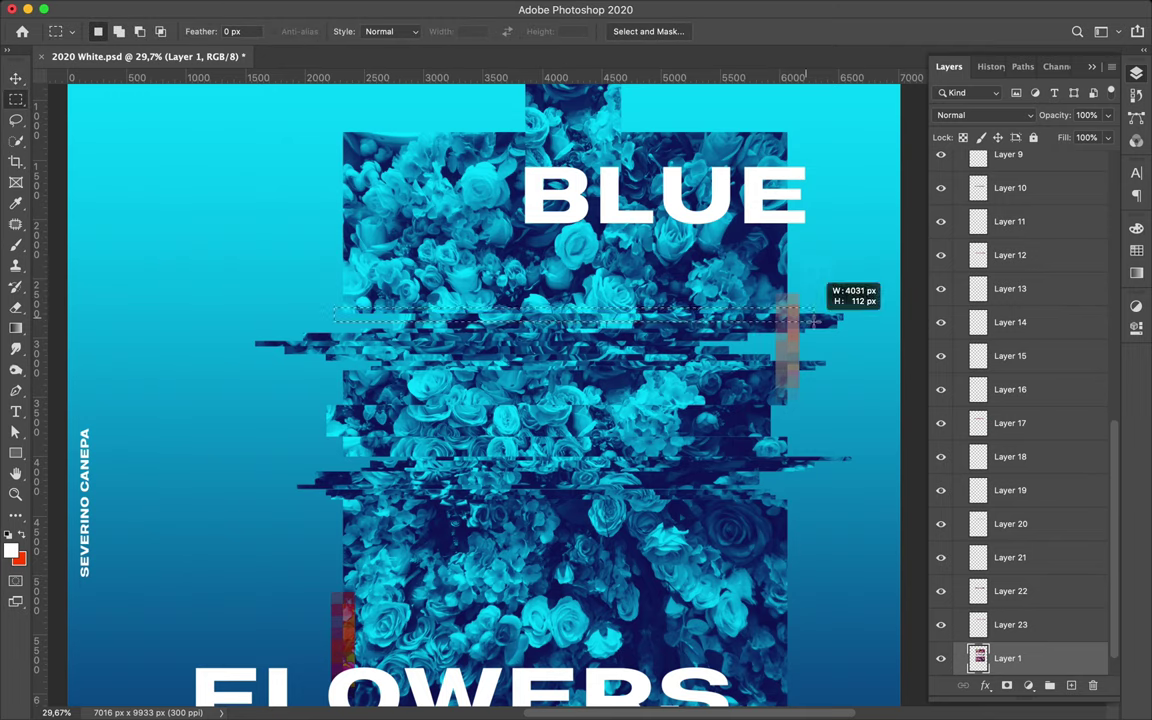
{"action": "key", "text": "ctrl+j"}
{"action": "key", "text": "v"}
{"action": "left_click_drag", "start_coordinate": [548, 316], "coordinate": [535, 316]}
{"action": "key", "text": "m"}
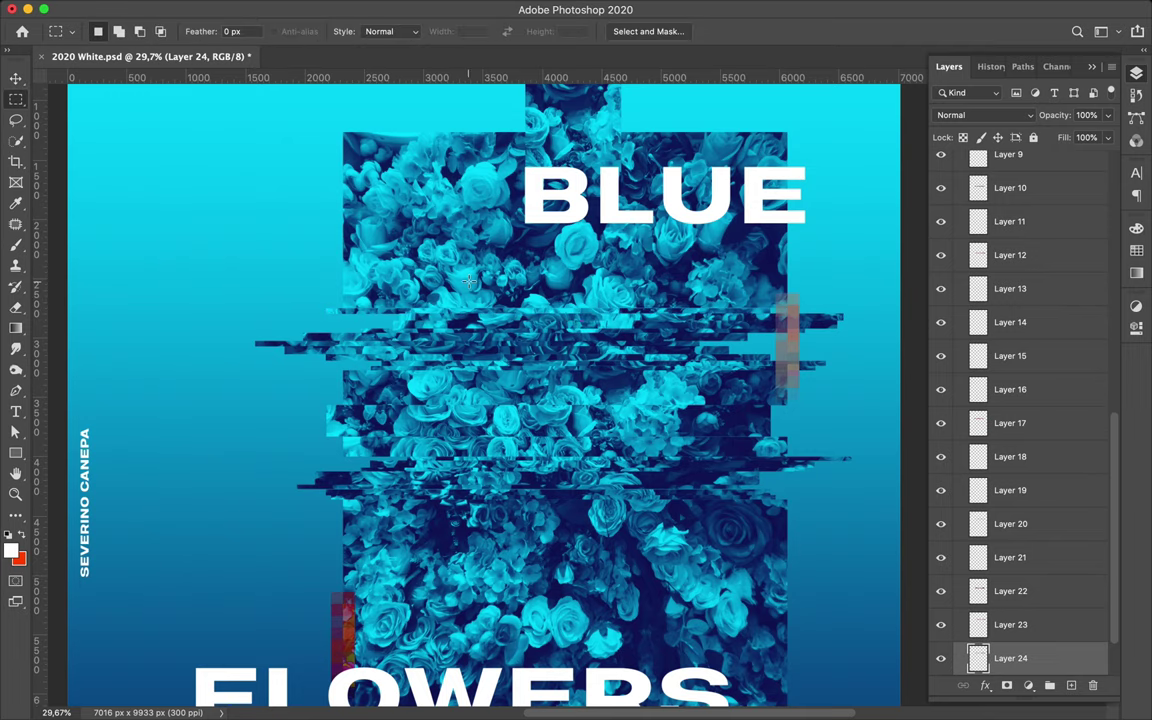
{"action": "left_click_drag", "start_coordinate": [826, 312], "coordinate": [826, 312]}
{"action": "key", "text": "ctrl+j"}
{"action": "key", "text": "v"}
{"action": "left_click_drag", "start_coordinate": [716, 311], "coordinate": [688, 311]}
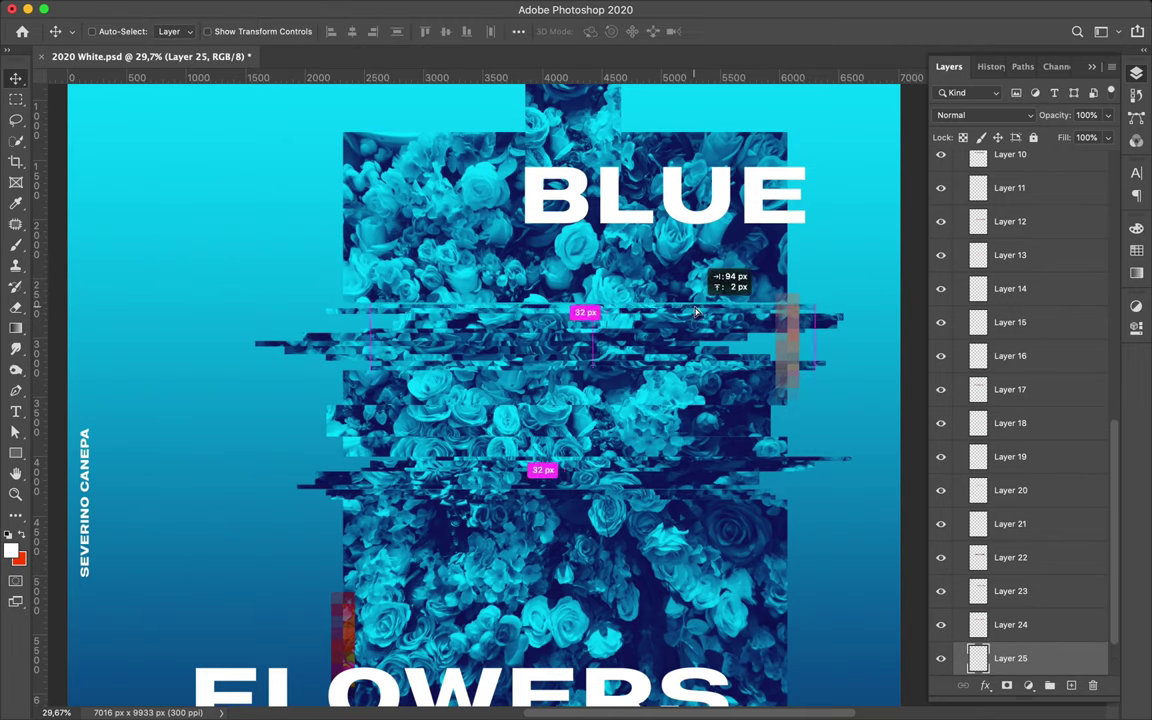
Step: Copy a final strip across the glitch band, slide it left, then reposition the new copy
{"action": "key", "text": "m"}
{"action": "left_click_drag", "start_coordinate": [336, 297], "coordinate": [803, 310]}
{"action": "key", "text": "ctrl+j"}
{"action": "key", "text": "v"}
{"action": "left_click_drag", "start_coordinate": [592, 267], "coordinate": [455, 302]}
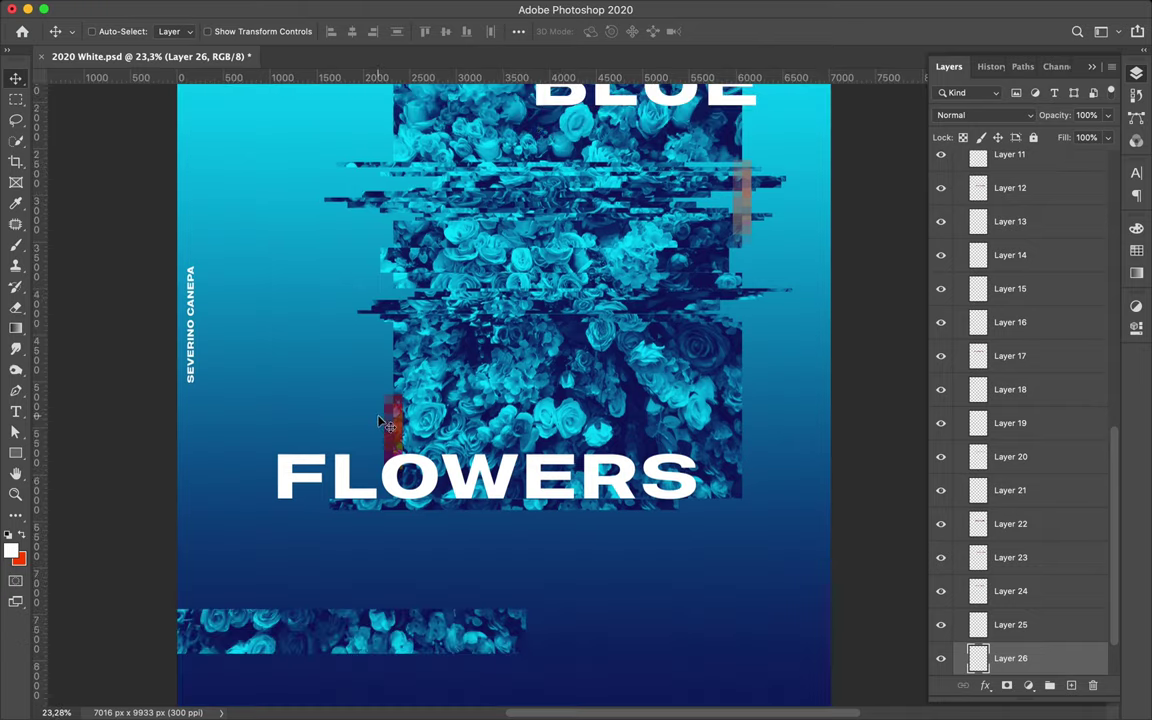
{"action": "key", "text": "v"}
{"action": "left_click_drag", "start_coordinate": [575, 378], "coordinate": [575, 340]}
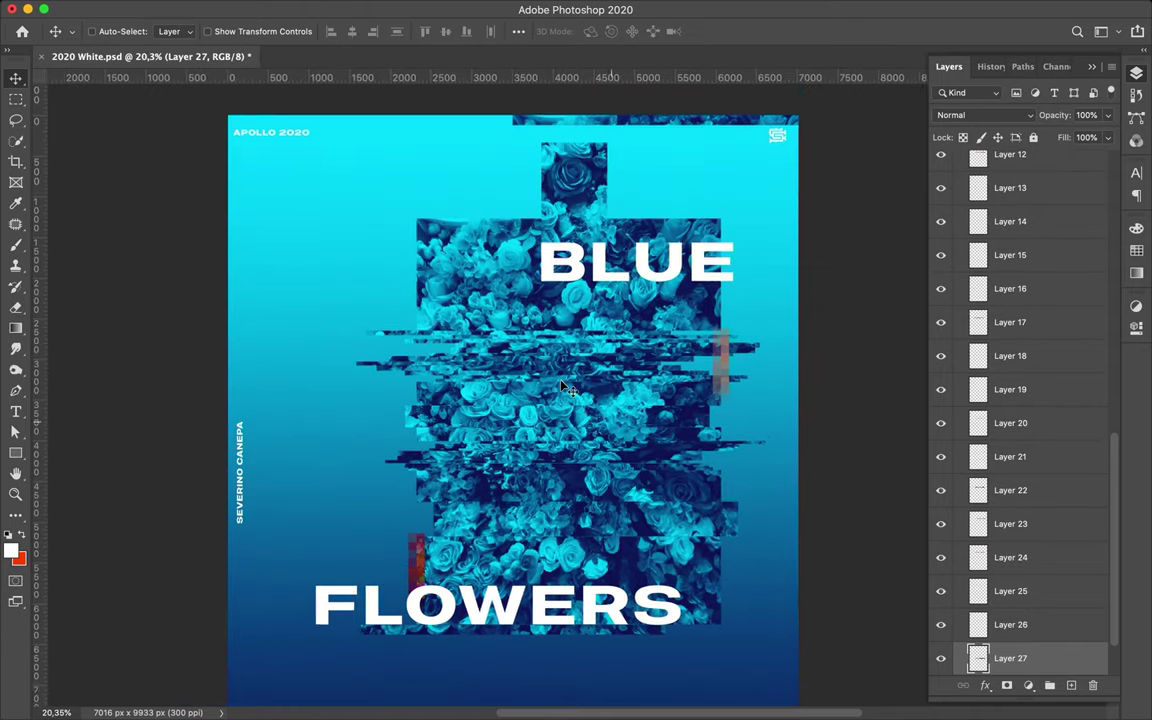
{"action": "scroll", "coordinate": [565, 388], "scroll_direction": "down", "scroll_amount": 5}
Step: Move the red pixel strip up to the top edge and draw a thin rectangle strip
{"action": "mouse_move", "coordinate": [510, 300]}
{"action": "left_mouse_down"}
{"action": "mouse_move", "coordinate": [510, 150]}
{"action": "mouse_move", "coordinate": [599, 174]}
{"action": "left_mouse_up"}
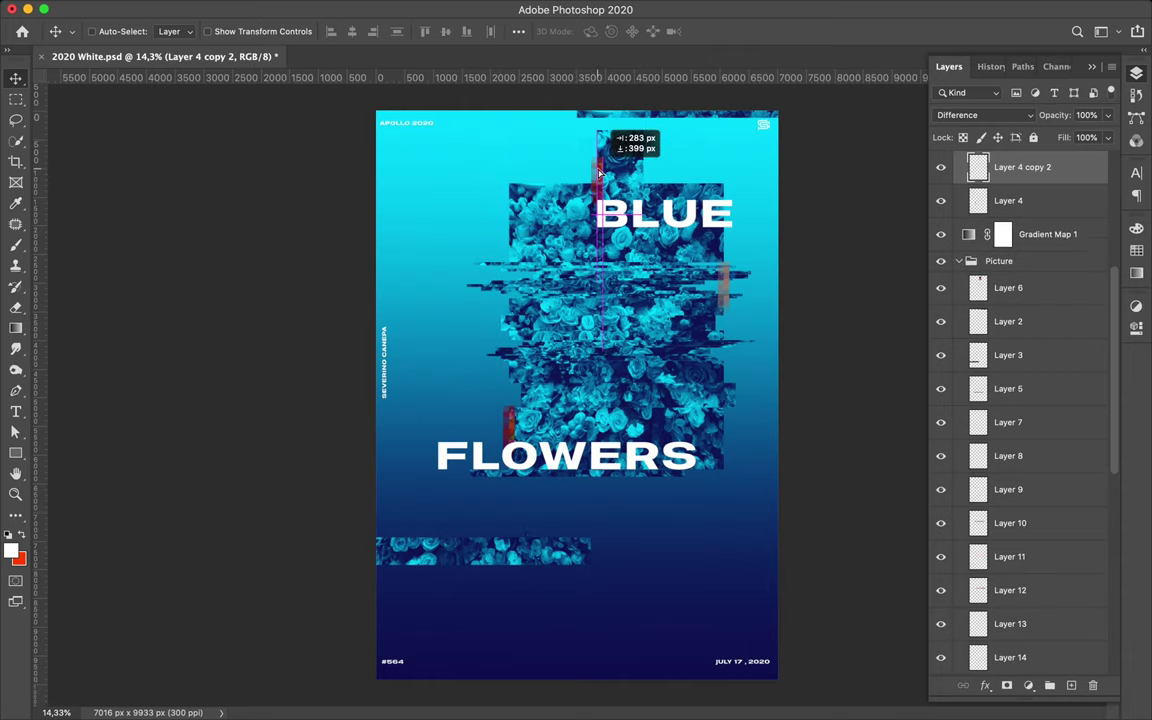
{"action": "key", "text": "m"}
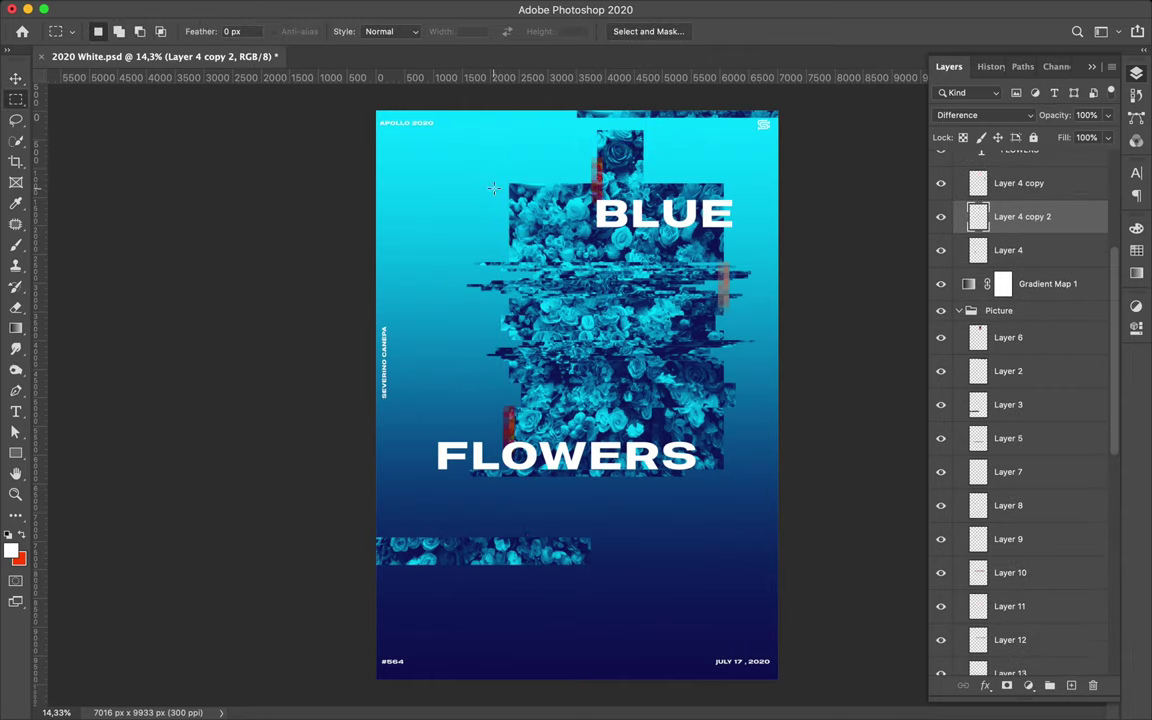
{"action": "key", "text": "u"}
{"action": "left_click_drag", "start_coordinate": [478, 187], "coordinate": [489, 228]}
Step: Give the rectangle Exclusion blending and move it beside the date at bottom right
{"action": "left_click", "coordinate": [983, 115]}
{"action": "left_click", "coordinate": [958, 392]}
{"action": "key", "text": "v"}
{"action": "mouse_move", "coordinate": [484, 207]}
{"action": "left_mouse_down"}
{"action": "mouse_move", "coordinate": [736, 622]}
{"action": "mouse_move", "coordinate": [707, 680]}
{"action": "mouse_move", "coordinate": [572, 125]}
{"action": "left_mouse_up"}
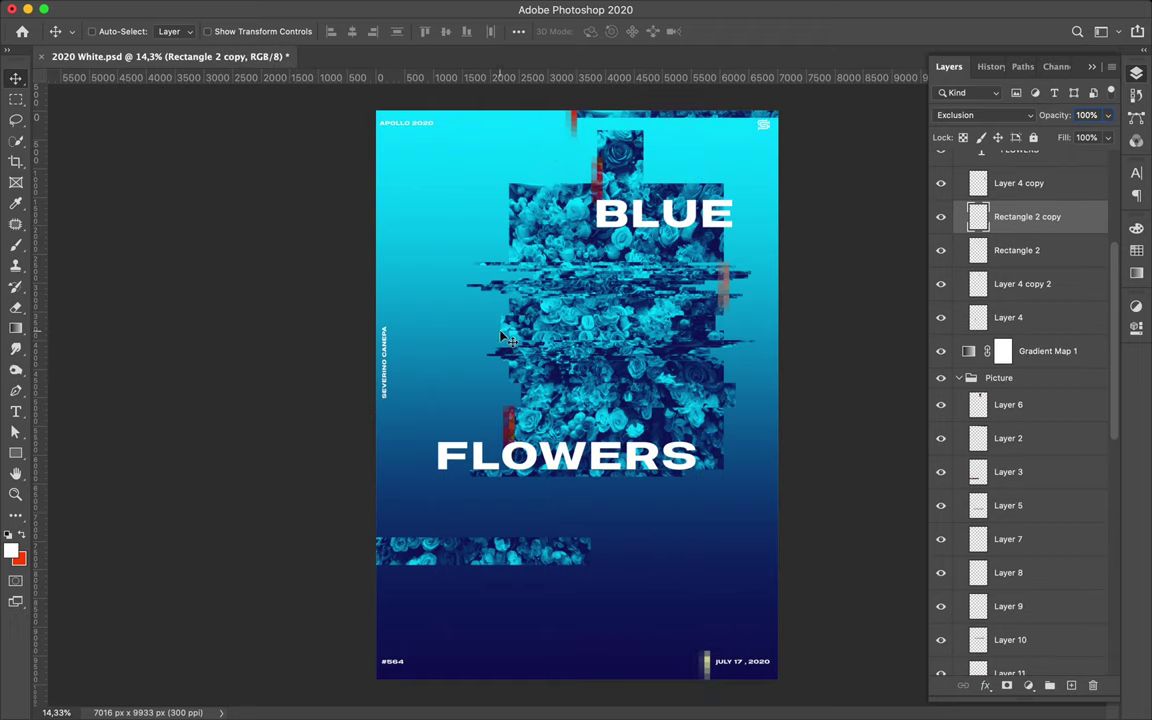
{"action": "left_click", "coordinate": [675, 228], "text": "ctrl"}
Step: Duplicate the BLUE and FLOWERS text layers, hiding the original BLUE
{"action": "key", "text": "ctrl+j"}
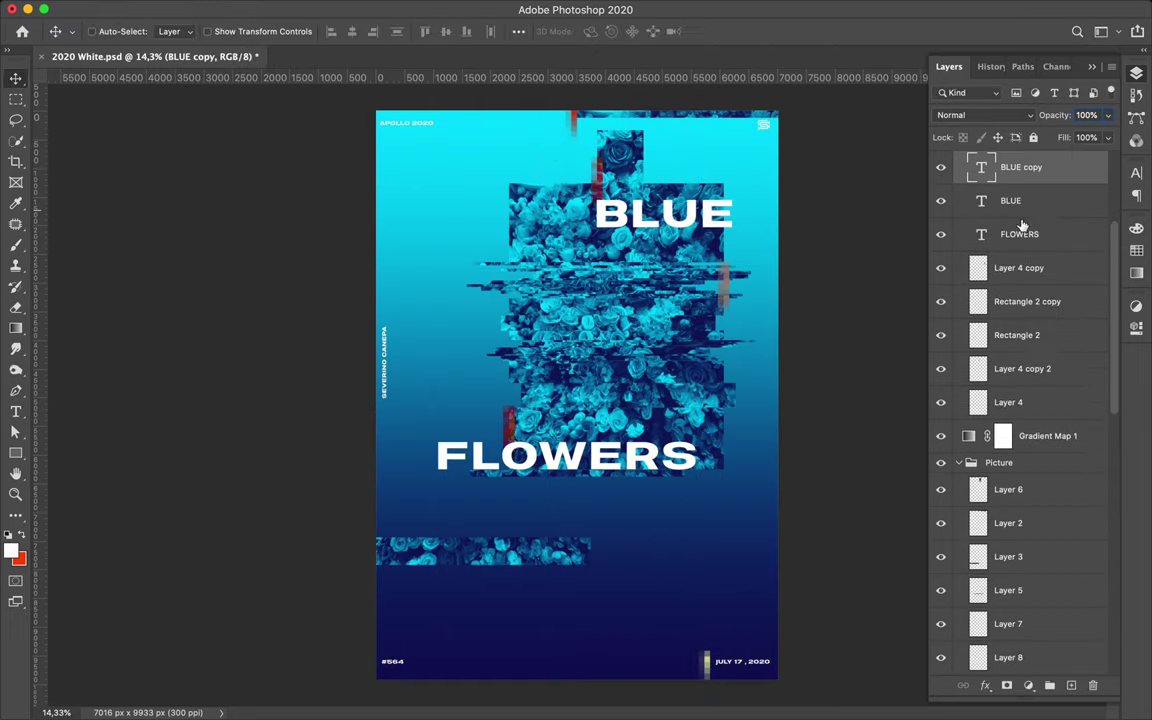
{"action": "left_click", "coordinate": [940, 200]}
{"action": "left_click", "coordinate": [1019, 268]}
{"action": "key", "text": "ctrl+j"}
Step: Edit the BLUE copy so it reads BL
{"action": "double_click", "coordinate": [675, 228]}
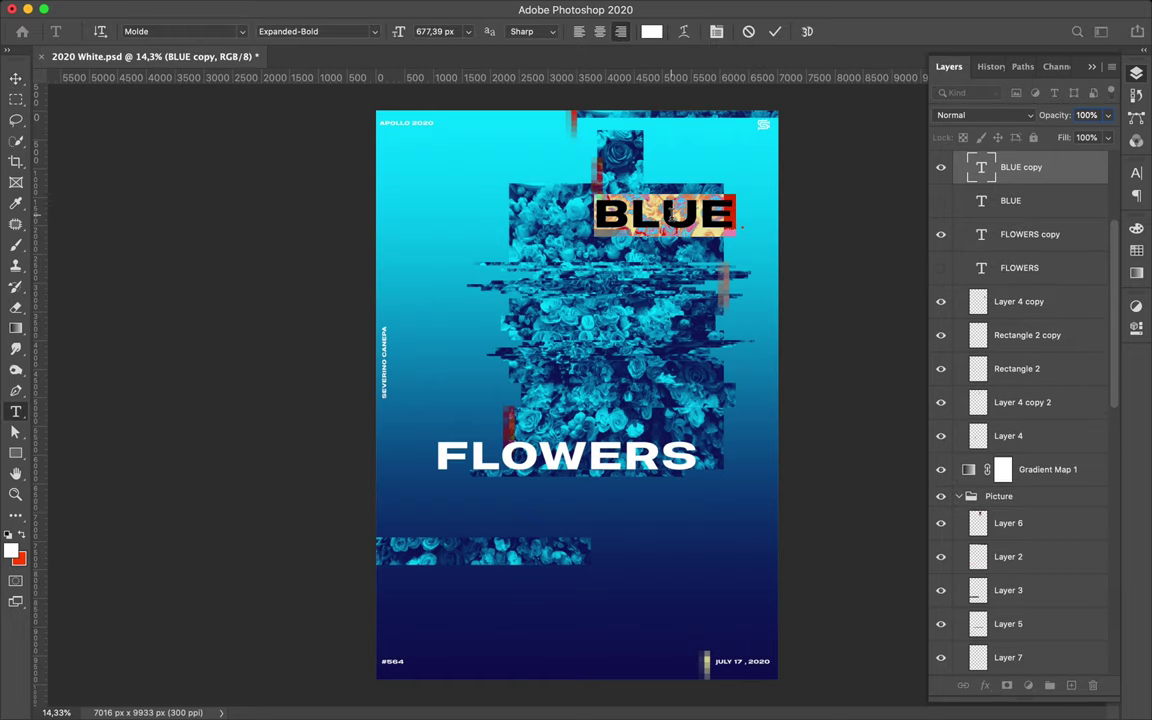
{"action": "type", "text": "BE"}
{"action": "key", "text": "Escape"}
{"action": "key", "text": "v"}
{"action": "type", "text": "L"}
{"action": "key", "text": "Escape"}
{"action": "key", "text": "v"}
Step: Alt-drag a BL copy to the lower left, retype it as UE, and save
{"action": "left_click_drag", "start_coordinate": [695, 227], "coordinate": [515, 257]}
{"action": "key", "text": "t"}
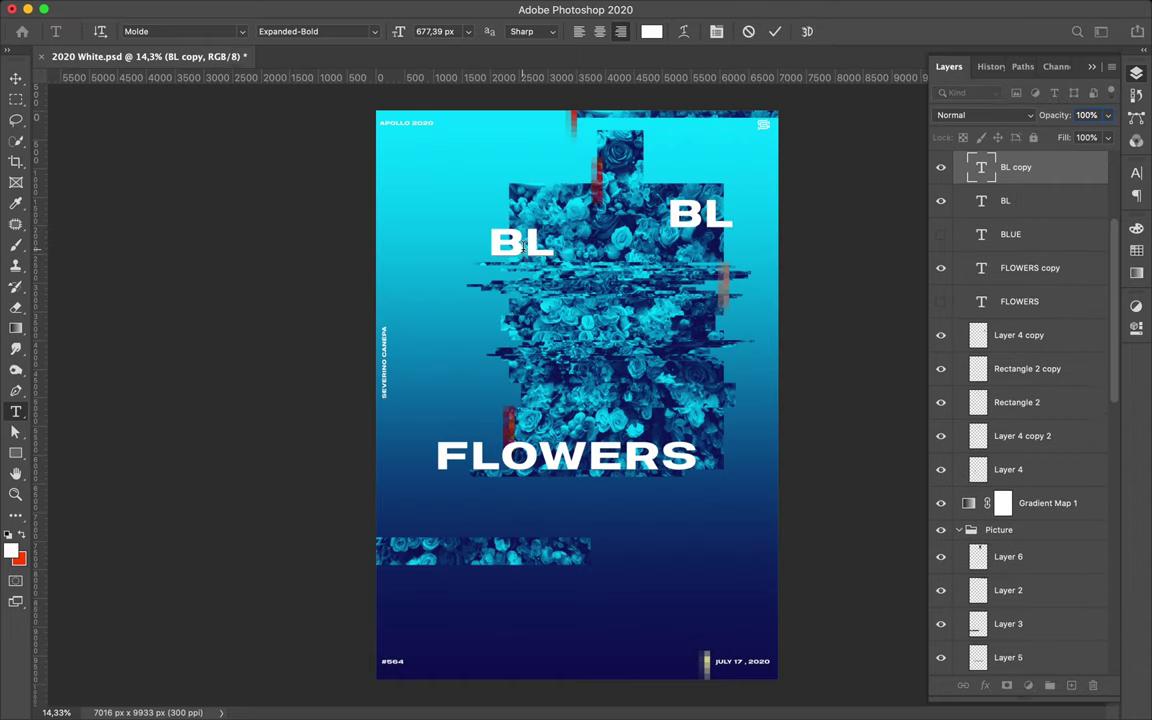
{"action": "double_click", "coordinate": [520, 245]}
{"action": "type", "text": "UE"}
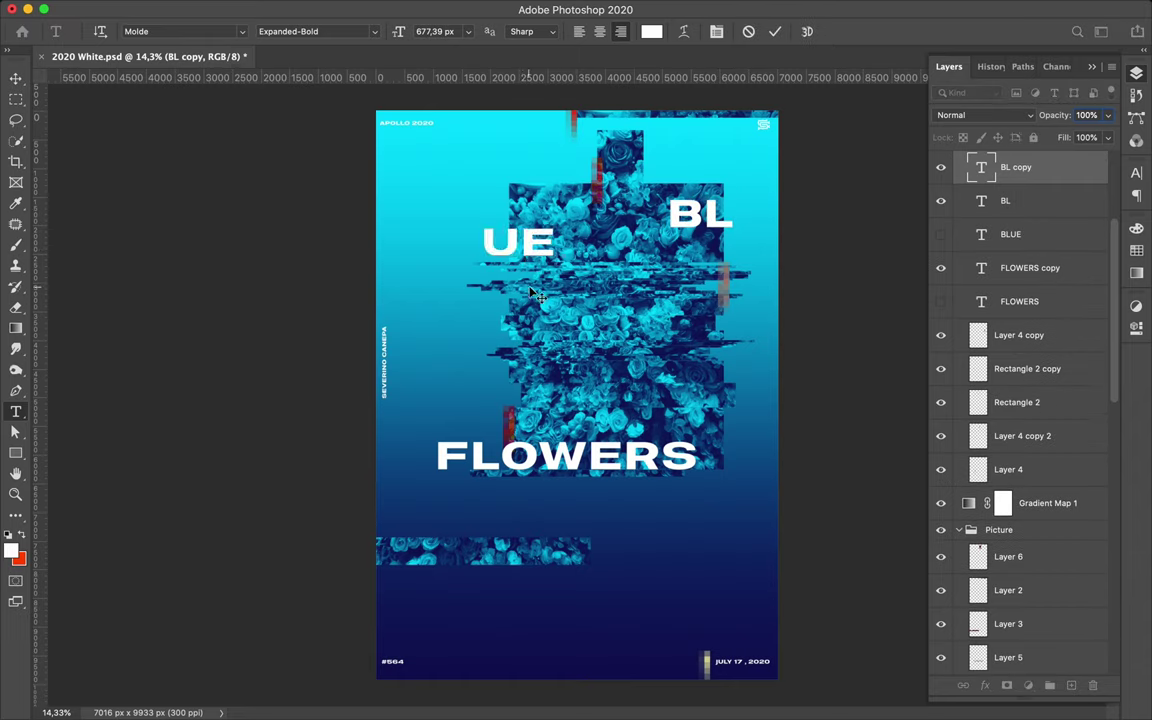
{"action": "key", "text": "Escape"}
{"action": "key", "text": "v"}
{"action": "key", "text": "ctrl+s"}
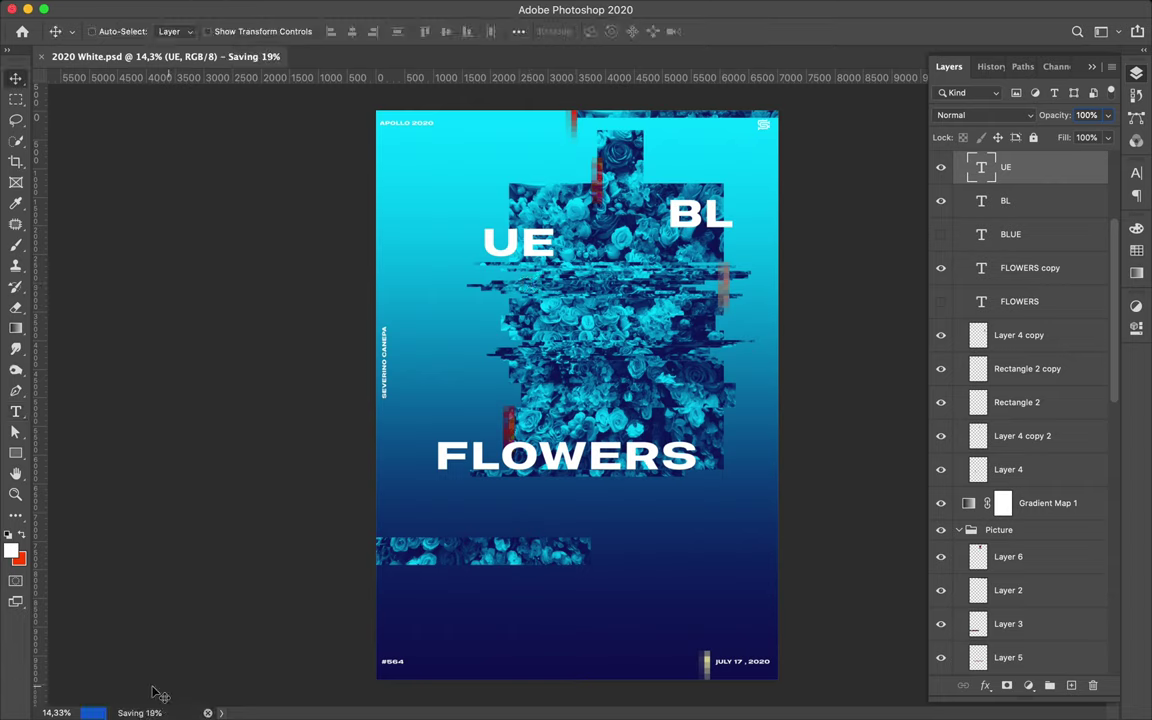
Step: Copy a selected area to a new Mosaic-pixelated layer set to Difference blending
{"action": "key", "text": "alt+comma"}
{"action": "key", "text": "m"}
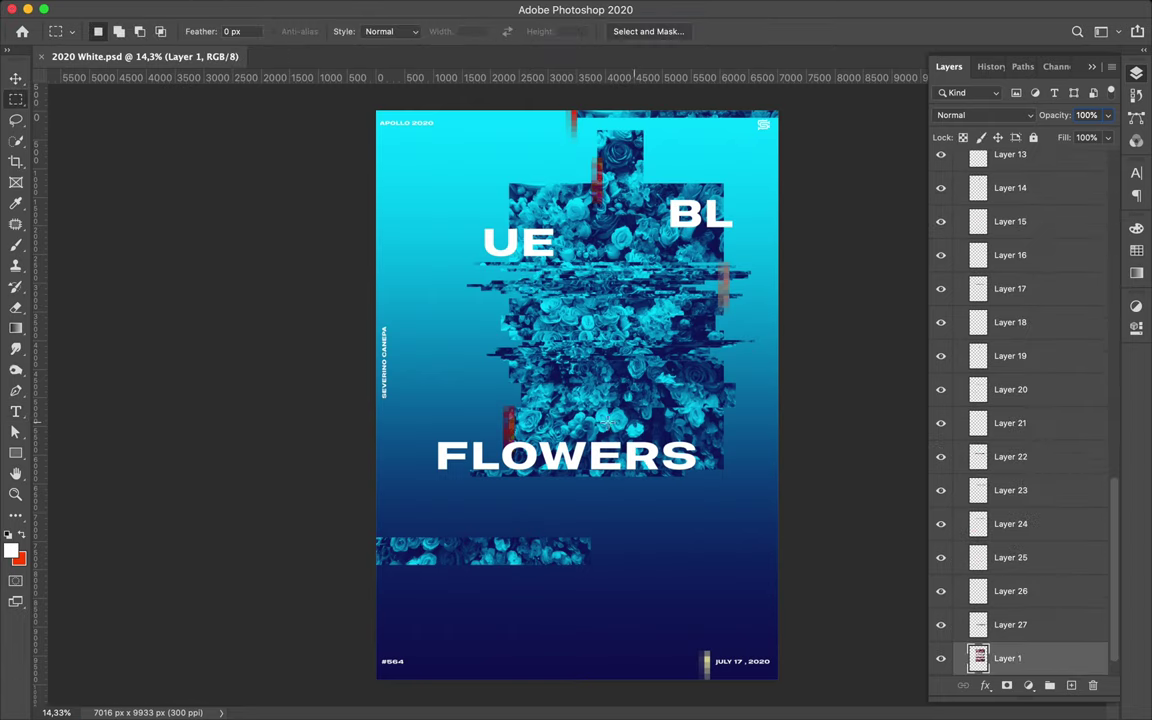
{"action": "key", "text": "ctrl+j"}
{"action": "left_click", "coordinate": [373, 5]}
{"action": "left_click", "coordinate": [380, 75]}
{"action": "mouse_move", "coordinate": [1010, 658]}
{"action": "left_mouse_down"}
{"action": "mouse_move", "coordinate": [985, 640]}
{"action": "mouse_move", "coordinate": [1003, 560]}
{"action": "left_mouse_up"}
{"action": "left_click", "coordinate": [1000, 115]}
{"action": "left_click", "coordinate": [960, 380]}
Step: Reposition the Layer 4 copy 2 strip and move the mosaic block under FLOWERS
{"action": "left_click", "coordinate": [1025, 503]}
{"action": "key", "text": "v"}
{"action": "mouse_move", "coordinate": [700, 470]}
{"action": "left_mouse_down"}
{"action": "mouse_move", "coordinate": [645, 497]}
{"action": "mouse_move", "coordinate": [767, 532]}
{"action": "left_mouse_up"}
{"action": "left_click", "coordinate": [577, 441]}
{"action": "key", "text": "m"}
{"action": "key", "text": "v"}
{"action": "left_click", "coordinate": [517, 10]}
{"action": "key", "text": "Escape"}
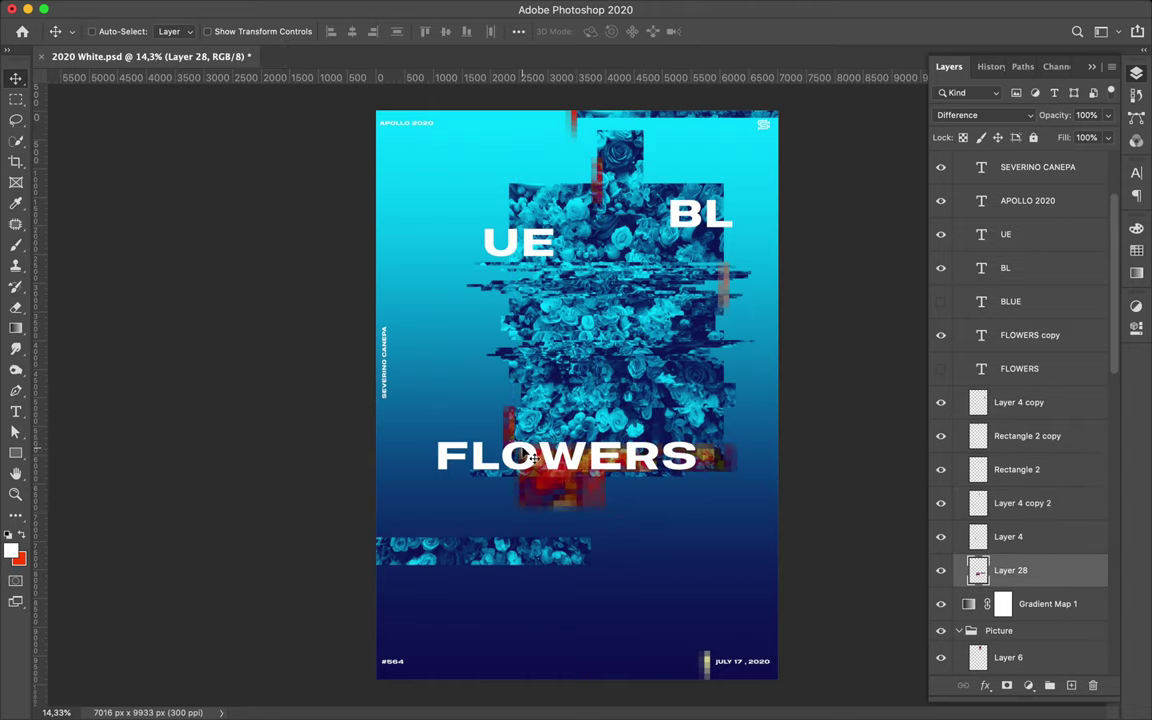
{"action": "left_click_drag", "start_coordinate": [565, 500], "coordinate": [576, 494]}
Step: Cut the FLOWERS copy to WERS and add a FLO copy placed above it
{"action": "double_click", "coordinate": [981, 335]}
{"action": "left_click_drag", "start_coordinate": [437, 455], "coordinate": [538, 455]}
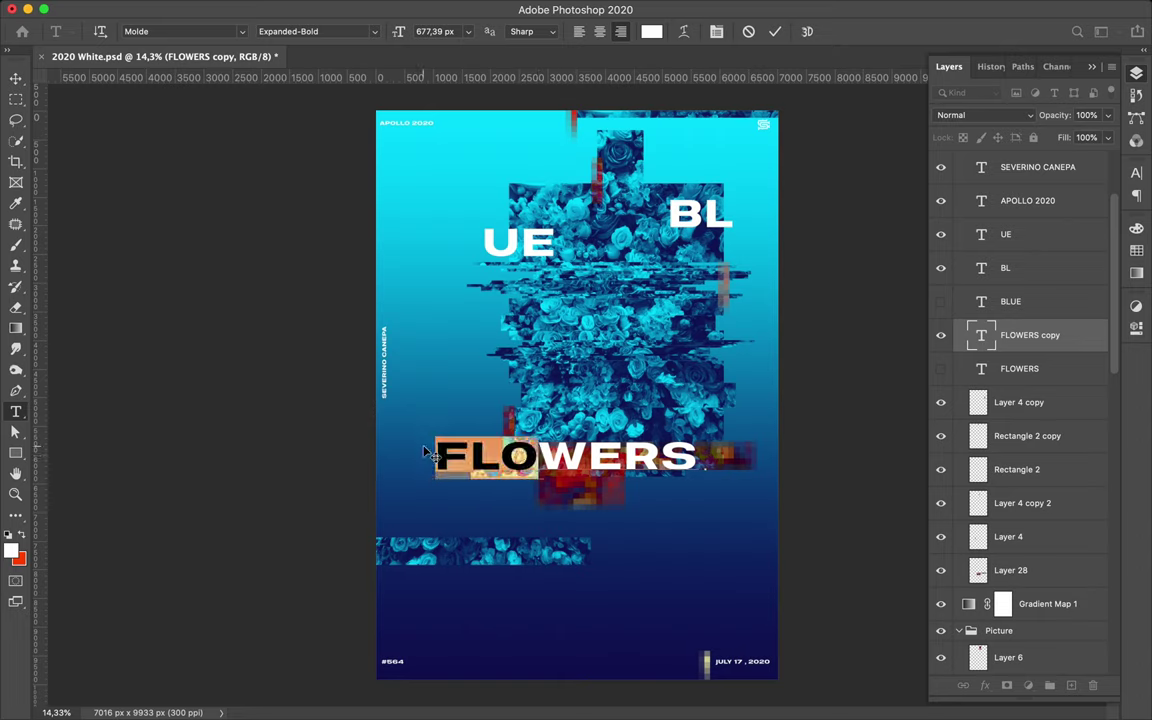
{"action": "key", "text": "BackSpace"}
{"action": "left_click", "coordinate": [551, 283]}
{"action": "left_click_drag", "start_coordinate": [551, 283], "coordinate": [564, 213]}
{"action": "double_click", "coordinate": [981, 335]}
{"action": "type", "text": "FLO"}
{"action": "key", "text": "Escape"}
{"action": "mouse_move", "coordinate": [619, 390]}
{"action": "left_mouse_down"}
{"action": "mouse_move", "coordinate": [619, 322]}
{"action": "mouse_move", "coordinate": [652, 322]}
{"action": "left_mouse_up"}
Step: Trim WERS to WE and add an RS copy placed lower right
{"action": "double_click", "coordinate": [640, 458]}
{"action": "key", "text": "Right"}
{"action": "key", "text": "BackSpace"}
{"action": "key", "text": "BackSpace"}
{"action": "key", "text": "Escape"}
{"action": "key", "text": "v"}
{"action": "mouse_move", "coordinate": [618, 455]}
{"action": "left_mouse_down"}
{"action": "mouse_move", "coordinate": [550, 373]}
{"action": "mouse_move", "coordinate": [675, 478]}
{"action": "left_mouse_up"}
{"action": "double_click", "coordinate": [677, 468]}
{"action": "type", "text": "rR"}
{"action": "key", "text": "Escape"}
{"action": "key", "text": "v"}
{"action": "left_click", "coordinate": [480, 552]}
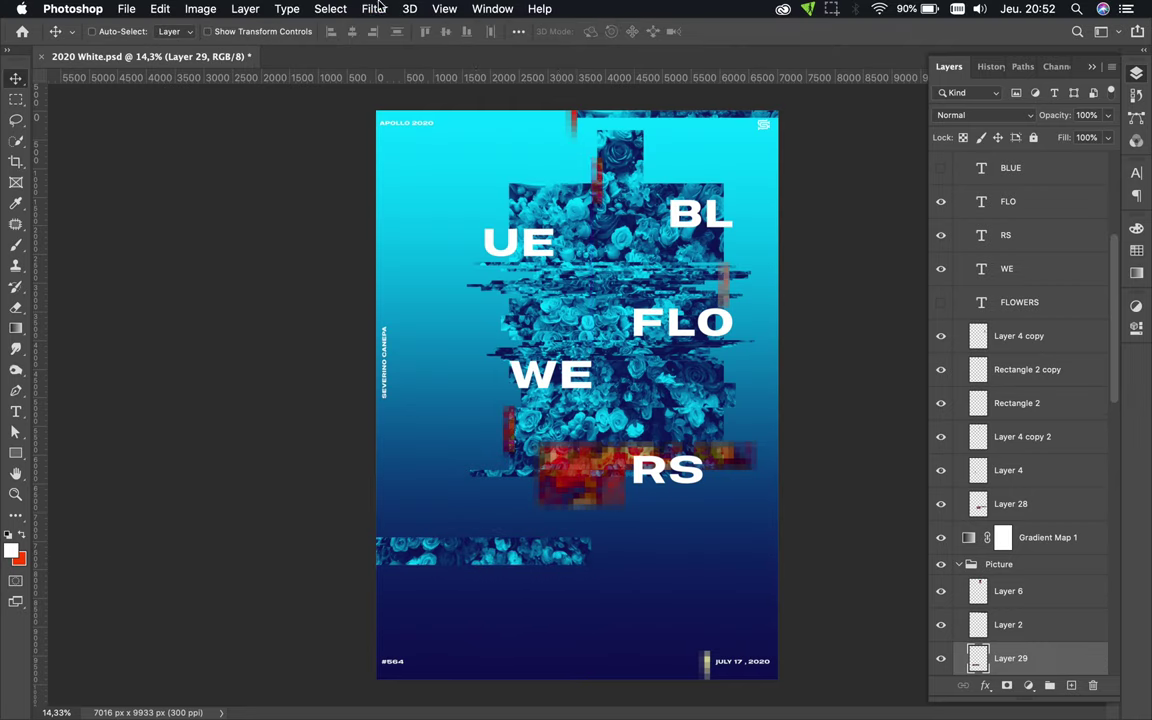
Step: Apply the Mosaic filter to an area beside FLO instead of the bottom strip
{"action": "left_click", "coordinate": [374, 9]}
{"action": "left_click", "coordinate": [556, 413]}
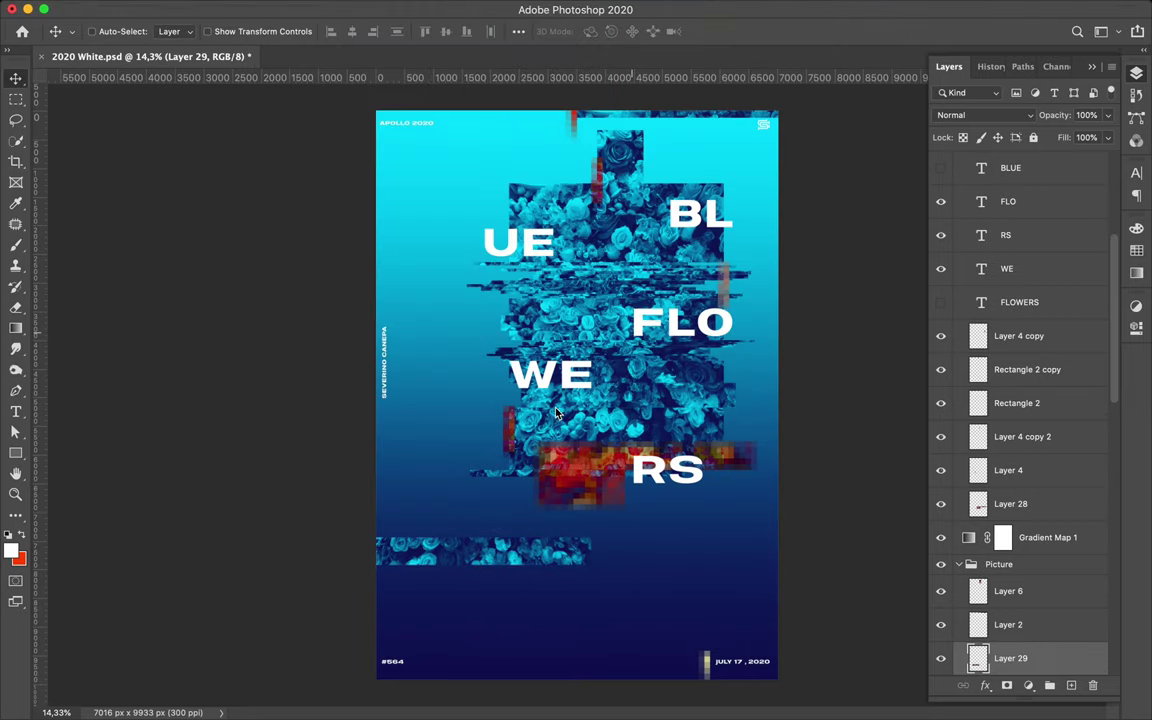
{"action": "key", "text": "Return"}
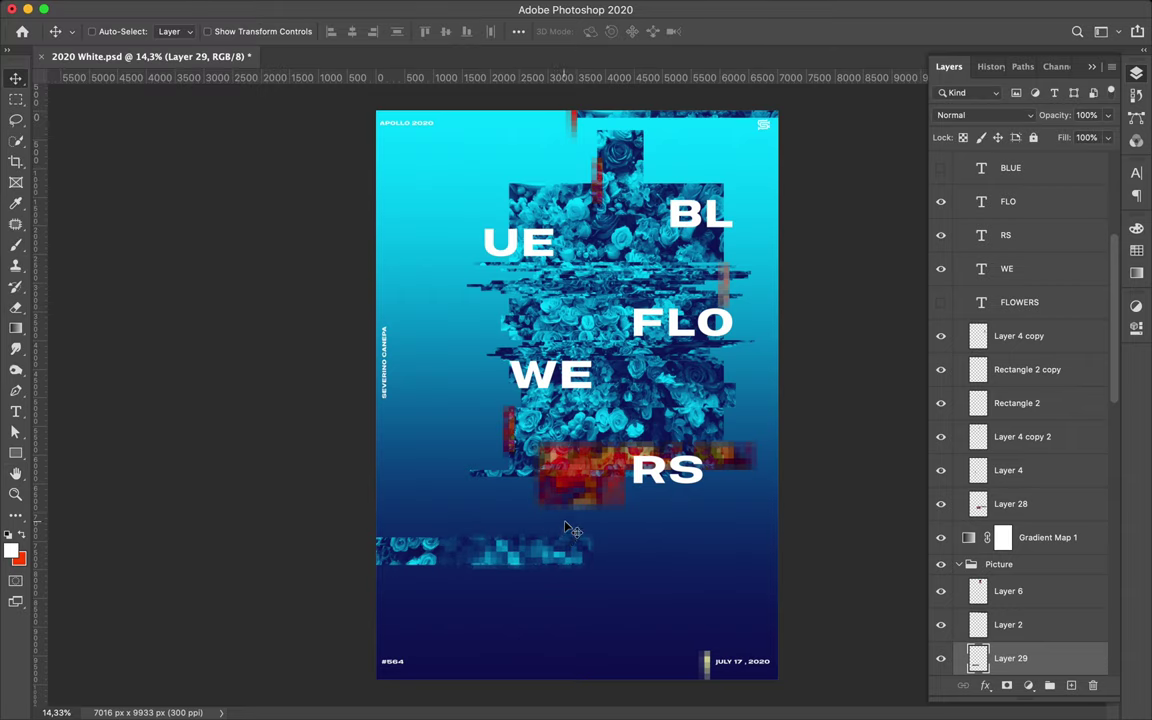
{"action": "key", "text": "m"}
{"action": "mouse_move", "coordinate": [556, 312]}
{"action": "left_mouse_down"}
{"action": "mouse_move", "coordinate": [621, 346]}
{"action": "mouse_move", "coordinate": [623, 330]}
{"action": "left_mouse_up"}
{"action": "key", "text": "ctrl+f"}
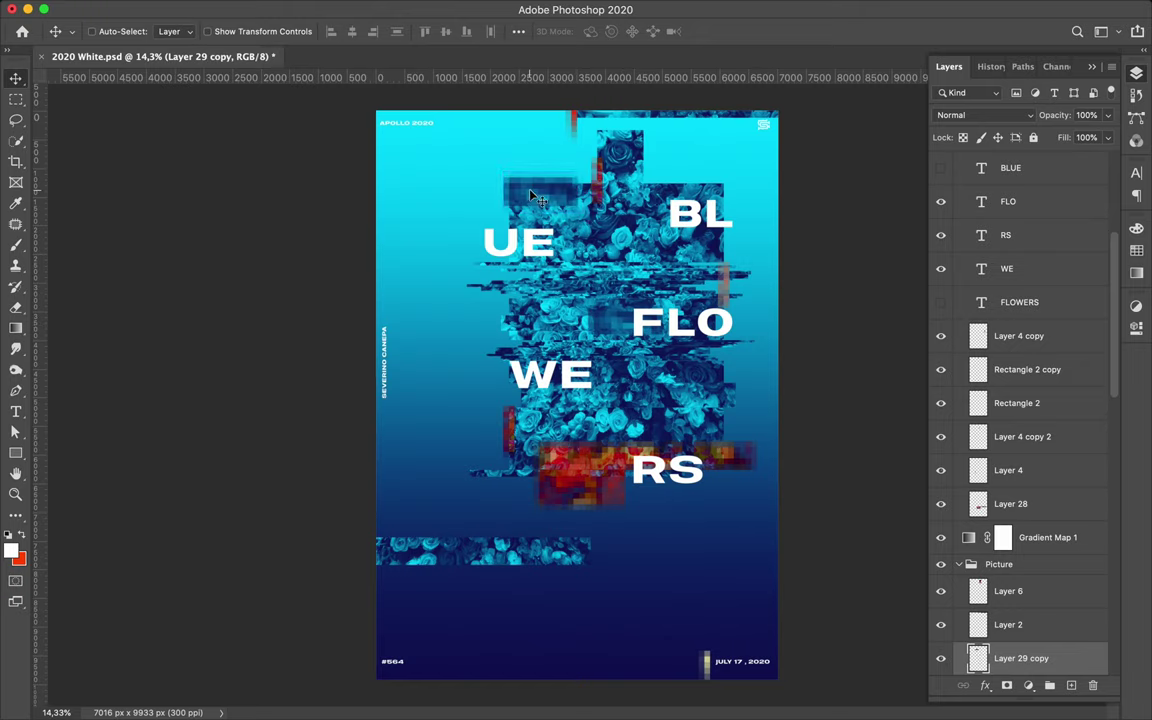
Step: Copy a patch near the top of the photo to a pixelated layer and save
{"action": "key", "text": "m"}
{"action": "left_click_drag", "start_coordinate": [501, 174], "coordinate": [583, 210]}
{"action": "key", "text": "ctrl+j"}
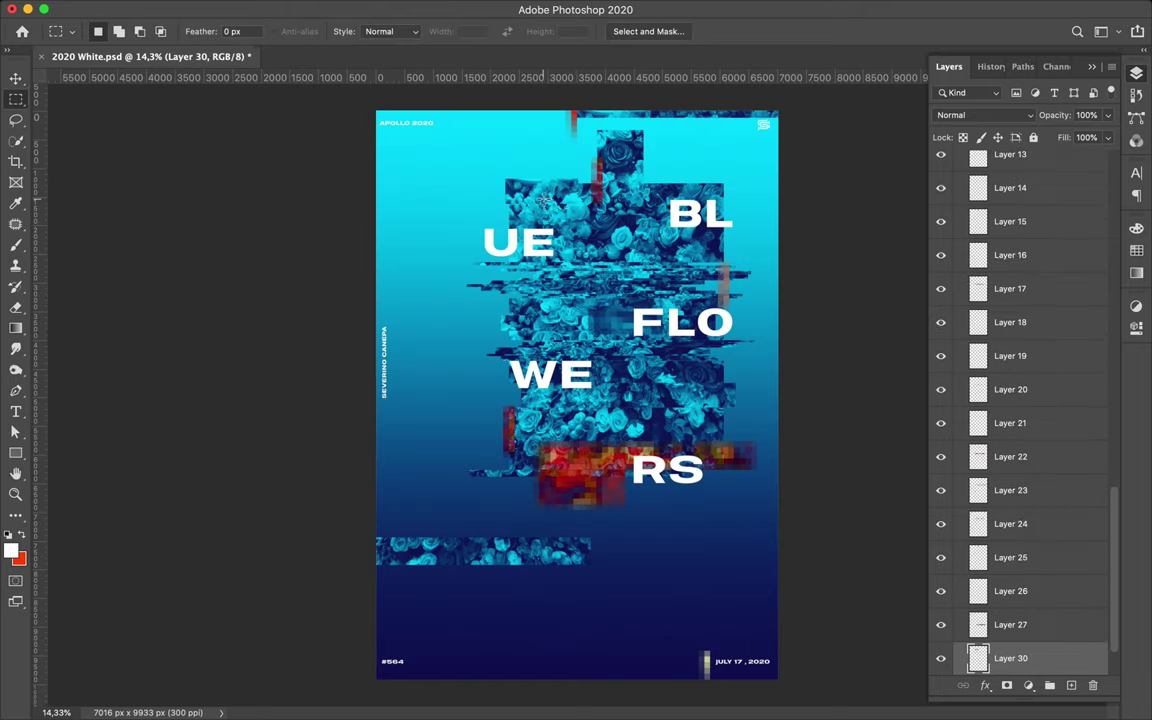
{"action": "key", "text": "v"}
{"action": "left_click", "coordinate": [375, 8]}
{"action": "left_click_drag", "start_coordinate": [557, 194], "coordinate": [550, 192]}
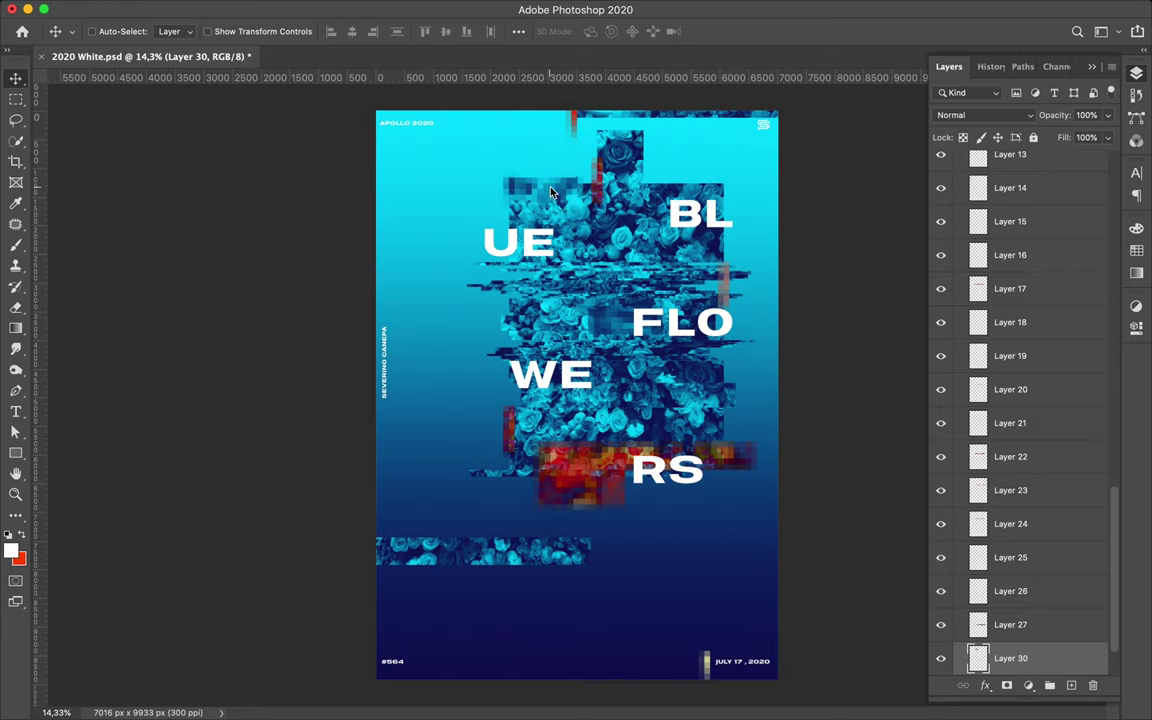
{"action": "key", "text": "ctrl+s"}
Step: Copy another flower photo patch to a new layer placed beside BL
{"action": "key", "text": "ctrl+shift+alt+n"}
{"action": "key", "text": "m"}
{"action": "key", "text": "ctrl+j"}
{"action": "key", "text": "v"}
{"action": "left_click_drag", "start_coordinate": [683, 236], "coordinate": [701, 240]}
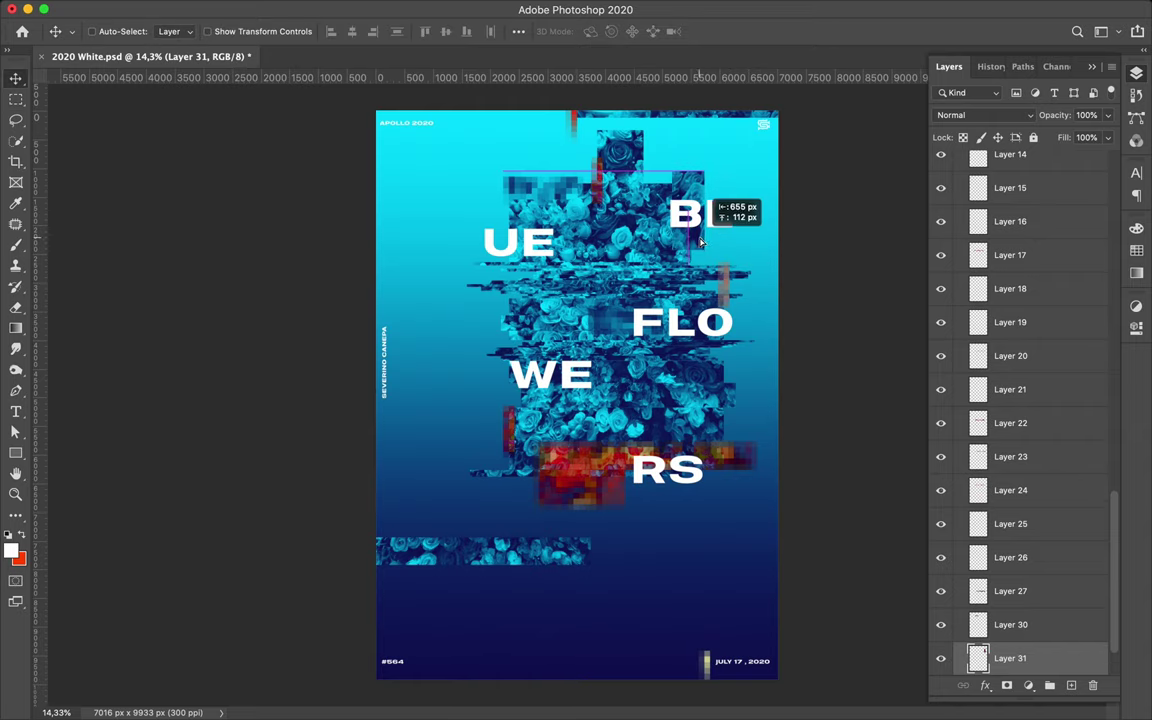
{"action": "scroll", "coordinate": [677, 416], "scroll_direction": "up", "scroll_amount": 2}
{"action": "left_click", "coordinate": [1010, 591]}
Step: Copy a thin strip beside WE to a new layer slid right, then select another strip
{"action": "key", "text": "m"}
{"action": "left_click_drag", "start_coordinate": [525, 330], "coordinate": [735, 336]}
{"action": "key", "text": "ctrl+j"}
{"action": "key", "text": "v"}
{"action": "left_click_drag", "start_coordinate": [757, 383], "coordinate": [802, 386]}
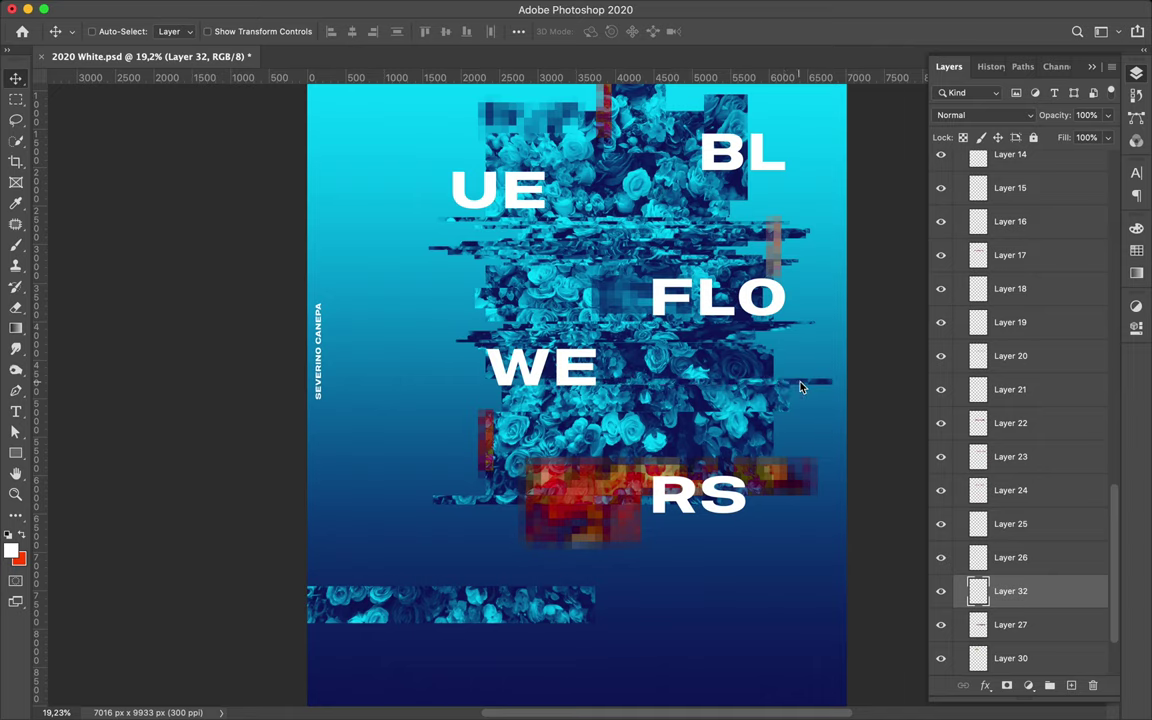
{"action": "key", "text": "alt+bracketleft"}
{"action": "key", "text": "m"}
{"action": "left_click_drag", "start_coordinate": [490, 375], "coordinate": [856, 391]}
Step: Copy the selected strip to a new layer and shift it sideways
{"action": "right_click", "coordinate": [998, 600]}
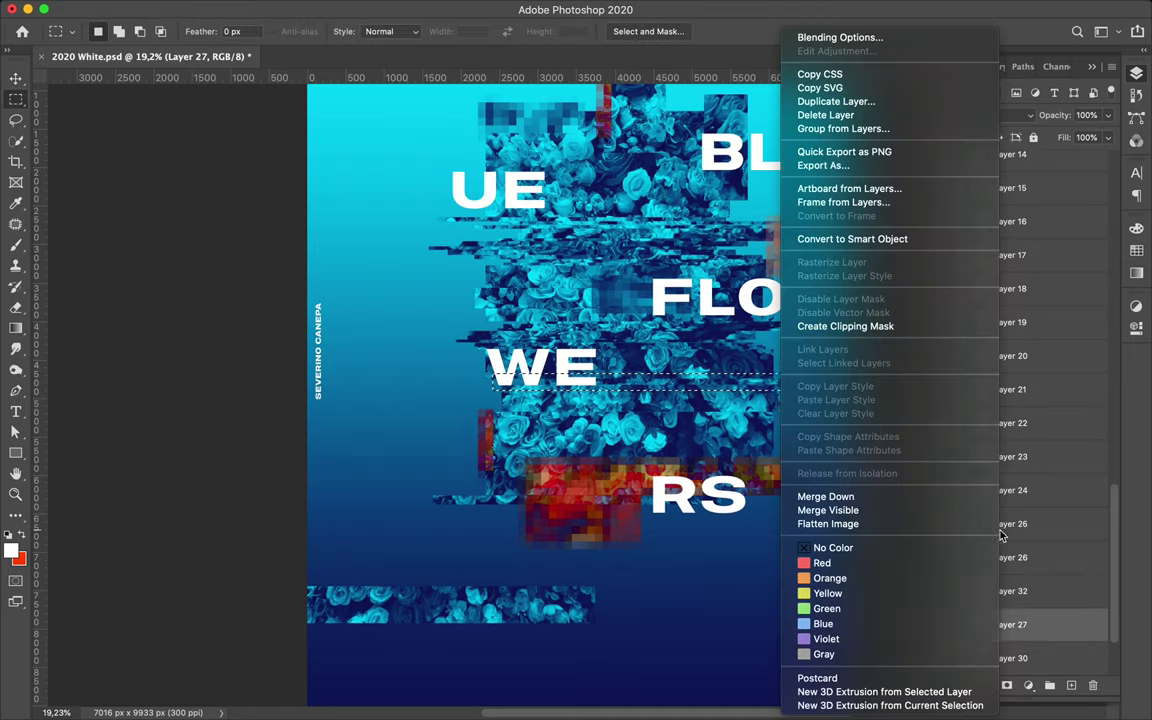
{"action": "left_click", "coordinate": [940, 600]}
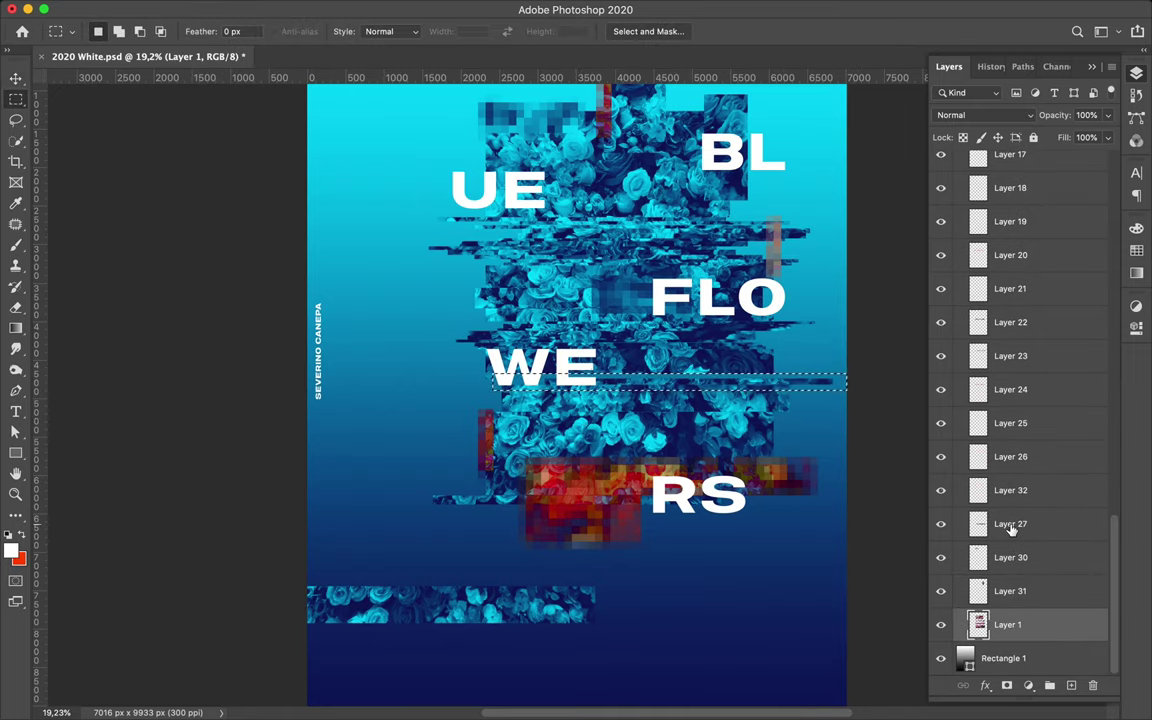
{"action": "key", "text": "ctrl+j"}
{"action": "key", "text": "ctrl+bracketright"}
{"action": "key", "text": "ctrl+bracketright"}
{"action": "key", "text": "ctrl+bracketright"}
{"action": "key", "text": "v"}
{"action": "left_click_drag", "start_coordinate": [708, 399], "coordinate": [624, 397]}
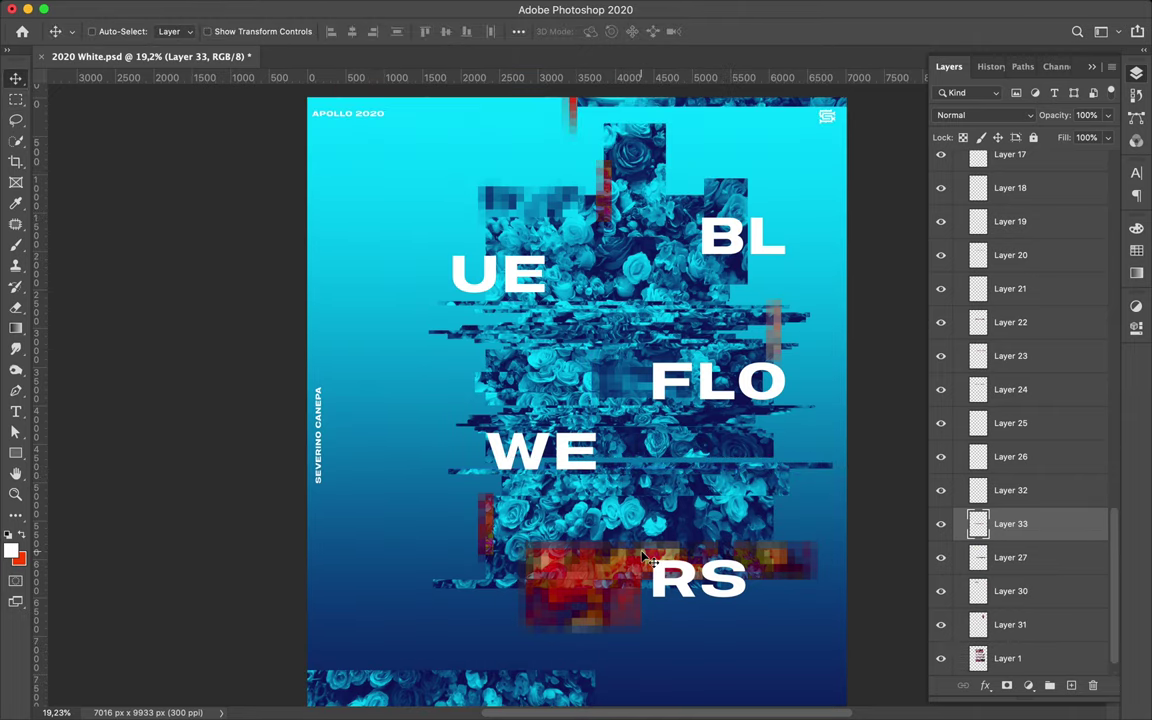
Step: Duplicate UE and BL, moving the copies to the bottom of the layer stack
{"action": "scroll", "coordinate": [606, 456], "scroll_direction": "down", "scroll_amount": 2}
{"action": "scroll", "coordinate": [606, 456], "scroll_direction": "down", "scroll_amount": 2}
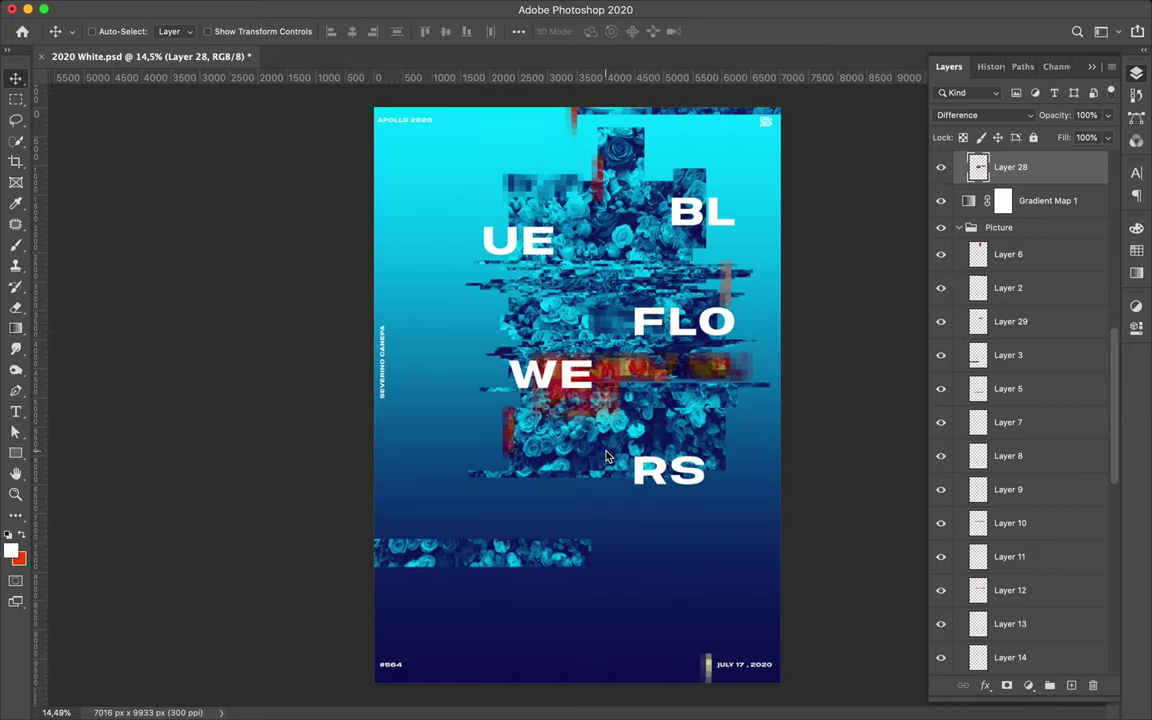
{"action": "left_click_drag", "start_coordinate": [546, 232], "coordinate": [561, 273]}
{"action": "mouse_move", "coordinate": [1015, 160]}
{"action": "left_mouse_down"}
{"action": "mouse_move", "coordinate": [1020, 652]}
{"action": "mouse_move", "coordinate": [1020, 640]}
{"action": "left_mouse_up"}
{"action": "left_click_drag", "start_coordinate": [521, 277], "coordinate": [506, 237]}
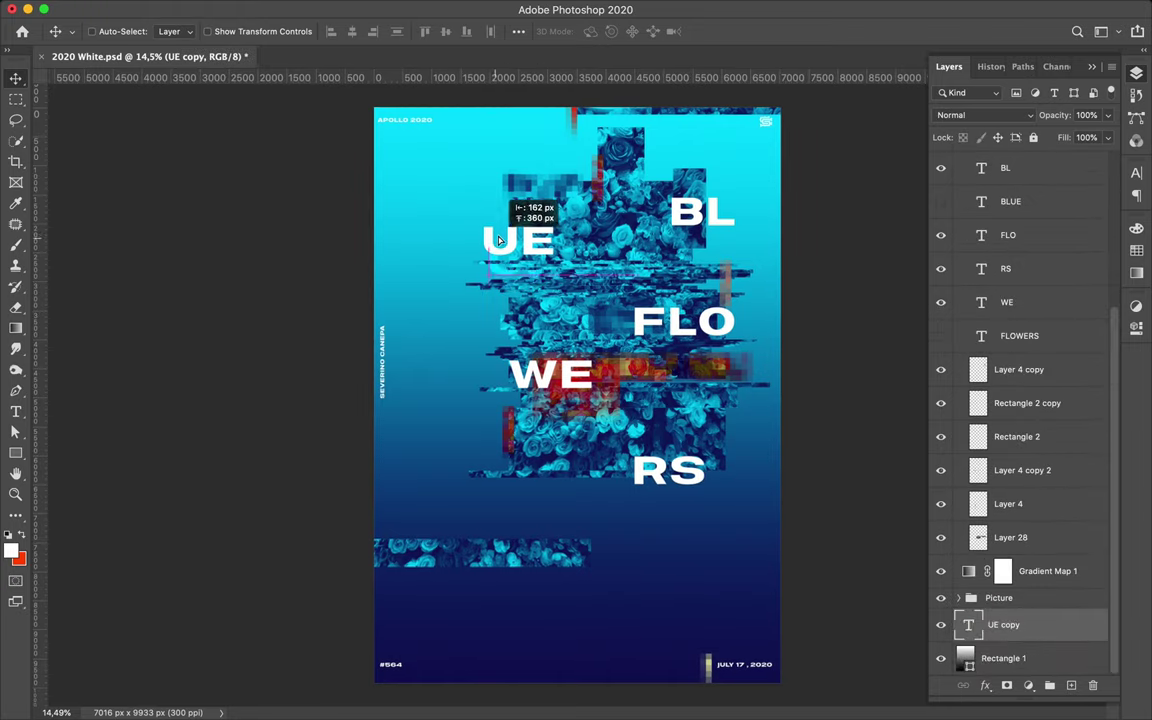
{"action": "left_click_drag", "start_coordinate": [1005, 168], "coordinate": [1010, 655]}
{"action": "mouse_move", "coordinate": [700, 212]}
{"action": "left_mouse_down"}
{"action": "mouse_move", "coordinate": [714, 233]}
{"action": "mouse_move", "coordinate": [710, 338]}
{"action": "left_mouse_up"}
Step: Set Layer 34 to Linear Burn and add a new Layer 35 in Overlay
{"action": "left_click", "coordinate": [588, 254]}
{"action": "key", "text": "m"}
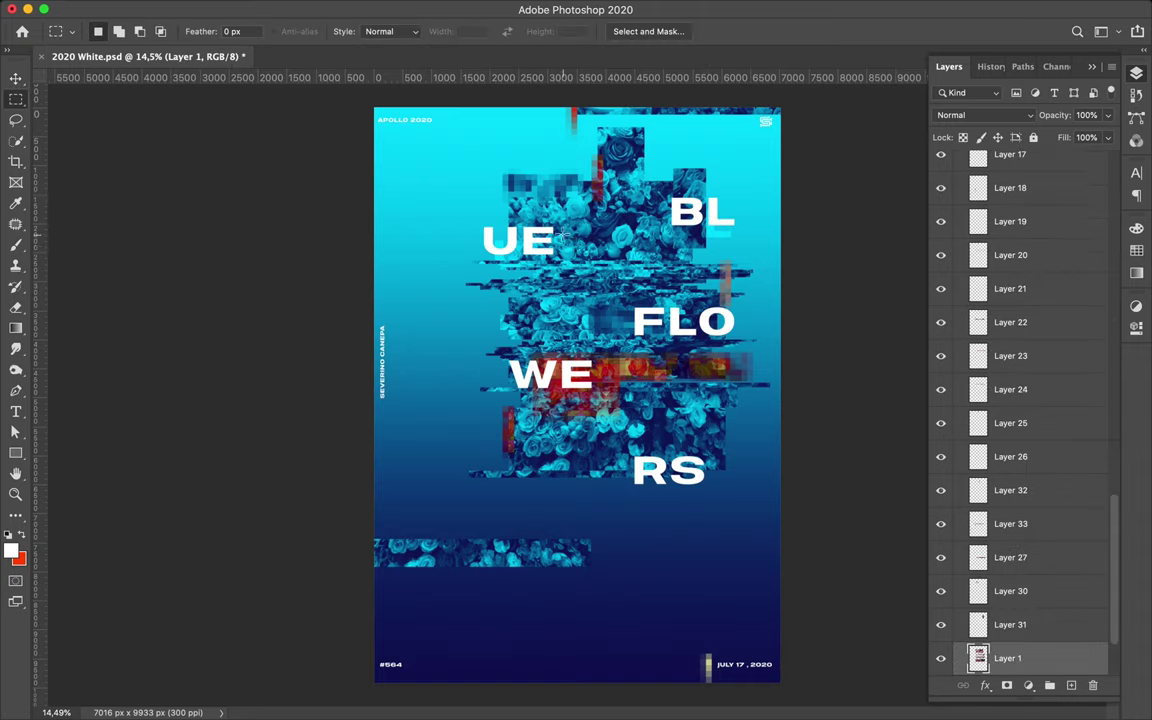
{"action": "key", "text": "v"}
{"action": "left_click", "coordinate": [982, 115]}
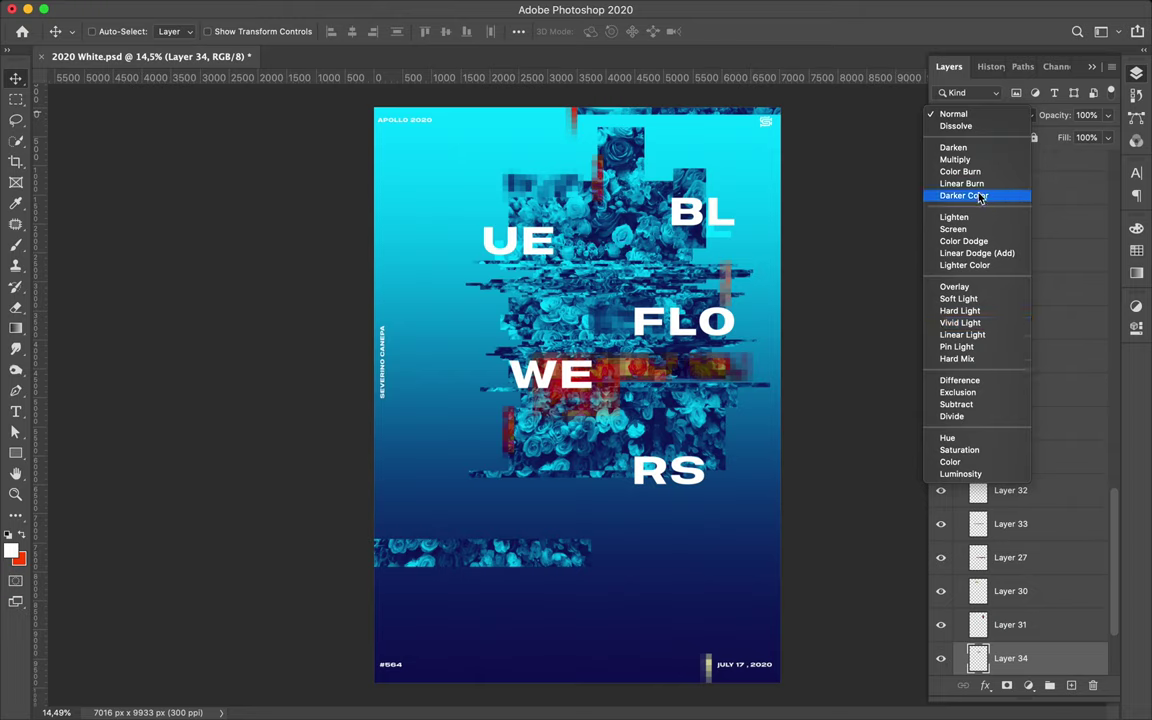
{"action": "left_click", "coordinate": [965, 184]}
{"action": "mouse_move", "coordinate": [536, 240]}
{"action": "left_mouse_down"}
{"action": "mouse_move", "coordinate": [583, 248]}
{"action": "mouse_move", "coordinate": [572, 254]}
{"action": "left_mouse_up"}
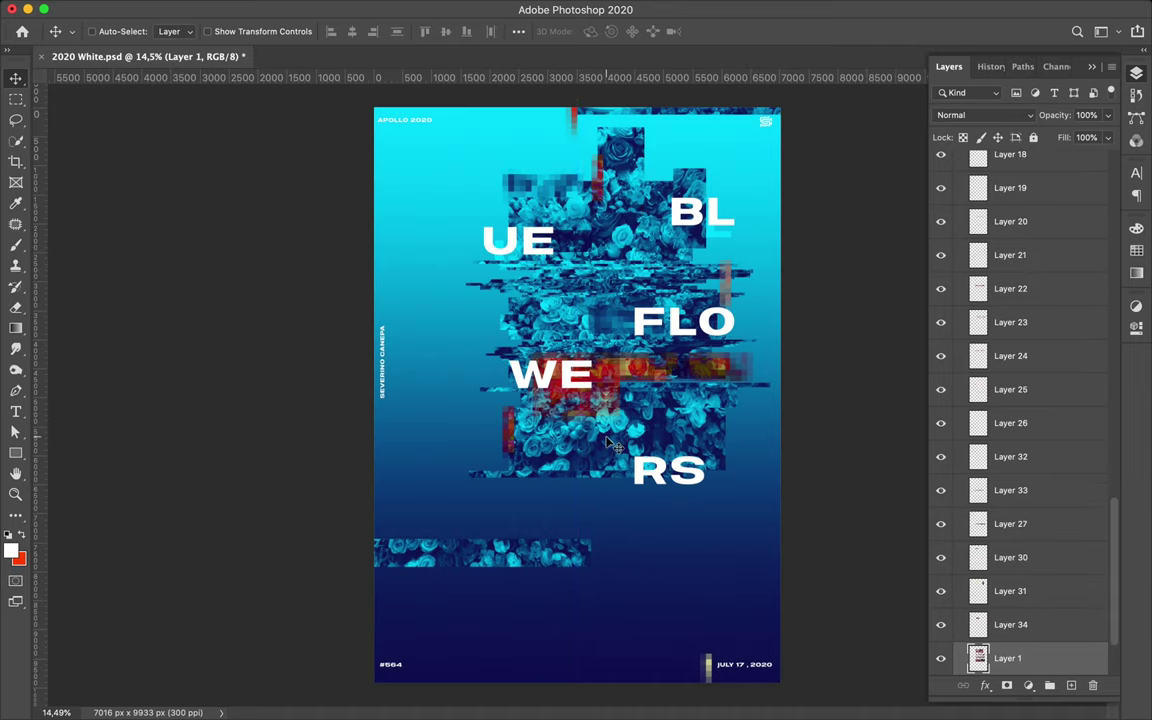
{"action": "key", "text": "ctrl+shift+alt+n"}
{"action": "left_click", "coordinate": [985, 115]}
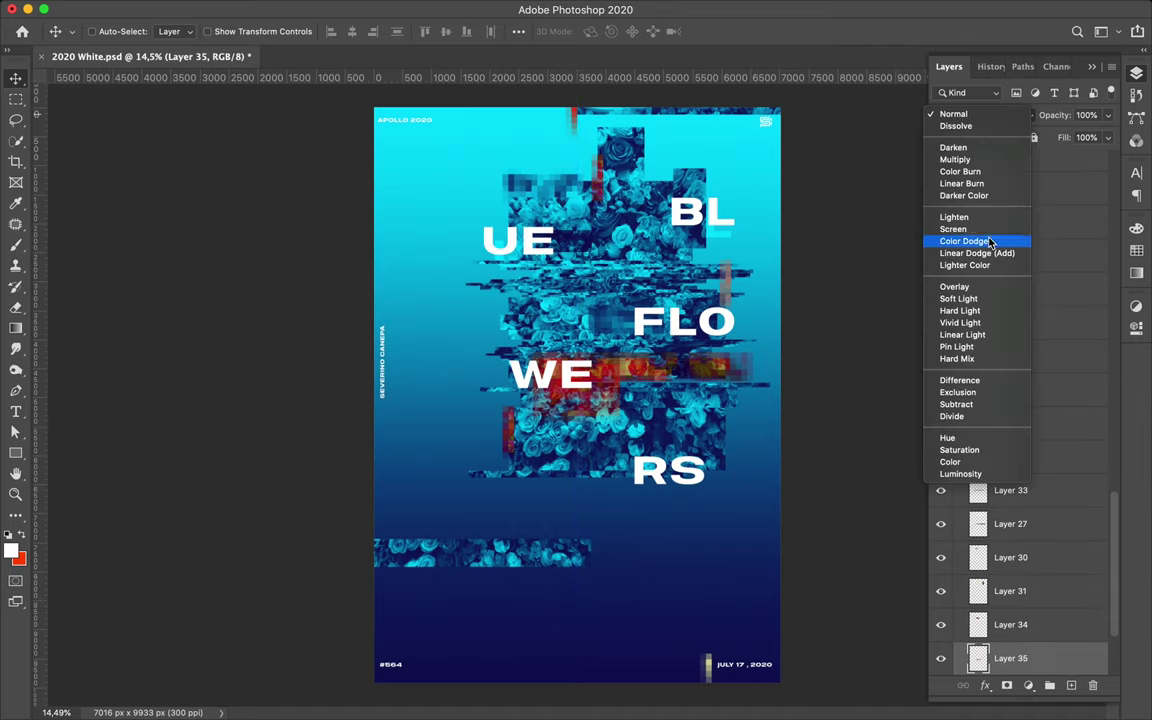
{"action": "left_click", "coordinate": [989, 289]}
Step: Add a black #000000 offset RS copy behind RS, then duplicate FLO lower left
{"action": "left_click_drag", "start_coordinate": [690, 447], "coordinate": [702, 469]}
{"action": "left_click_drag", "start_coordinate": [1003, 170], "coordinate": [1003, 580]}
{"action": "left_click_drag", "start_coordinate": [729, 508], "coordinate": [727, 494]}
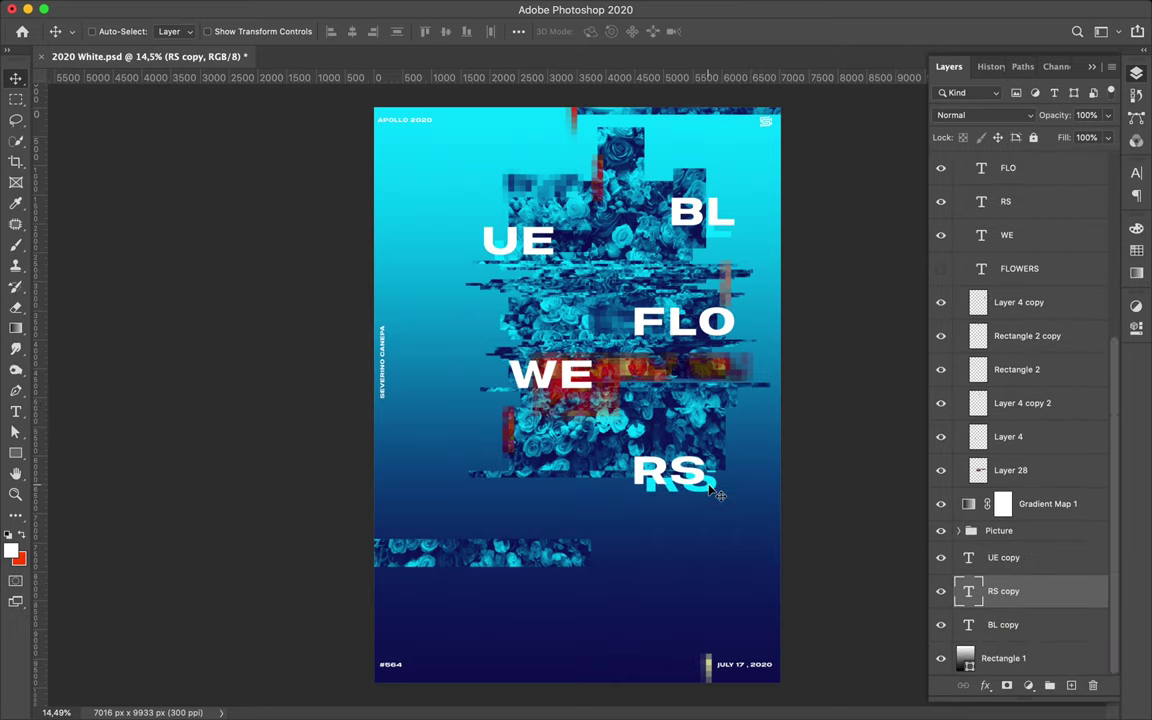
{"action": "key", "text": "a"}
{"action": "left_click", "coordinate": [1136, 172]}
{"action": "left_click", "coordinate": [1093, 266]}
{"action": "type", "text": "000000"}
{"action": "left_click_drag", "start_coordinate": [771, 357], "coordinate": [915, 357]}
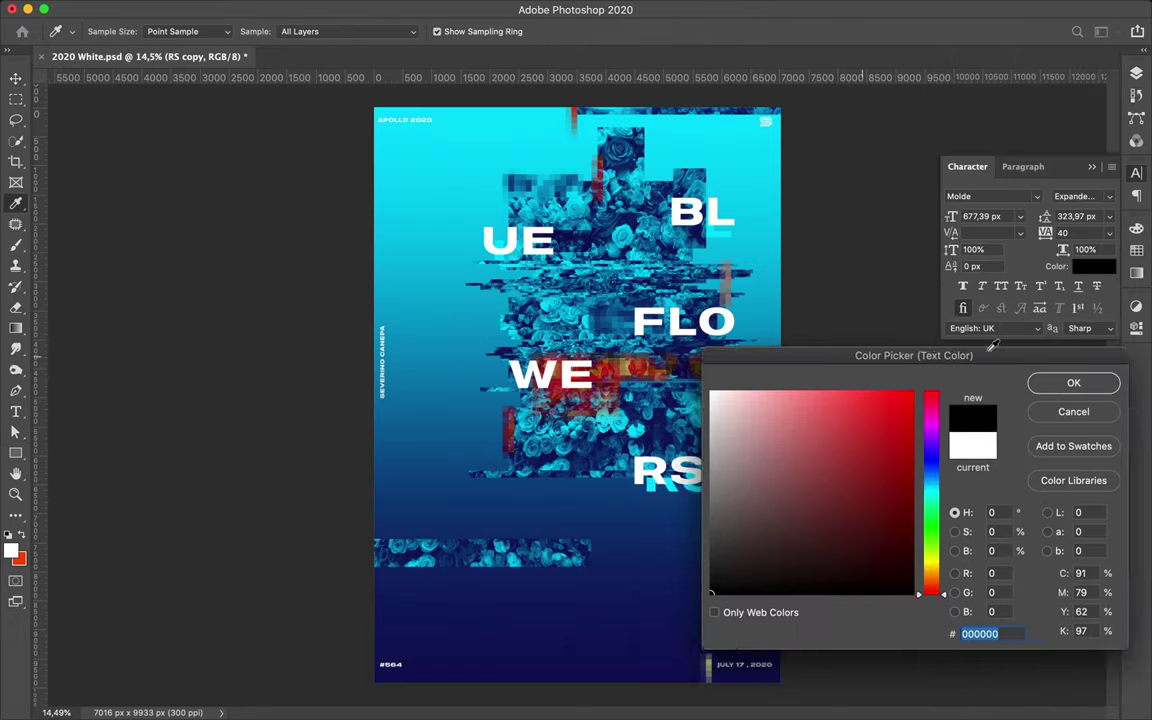
{"action": "left_click", "coordinate": [1103, 381]}
{"action": "key", "text": "v"}
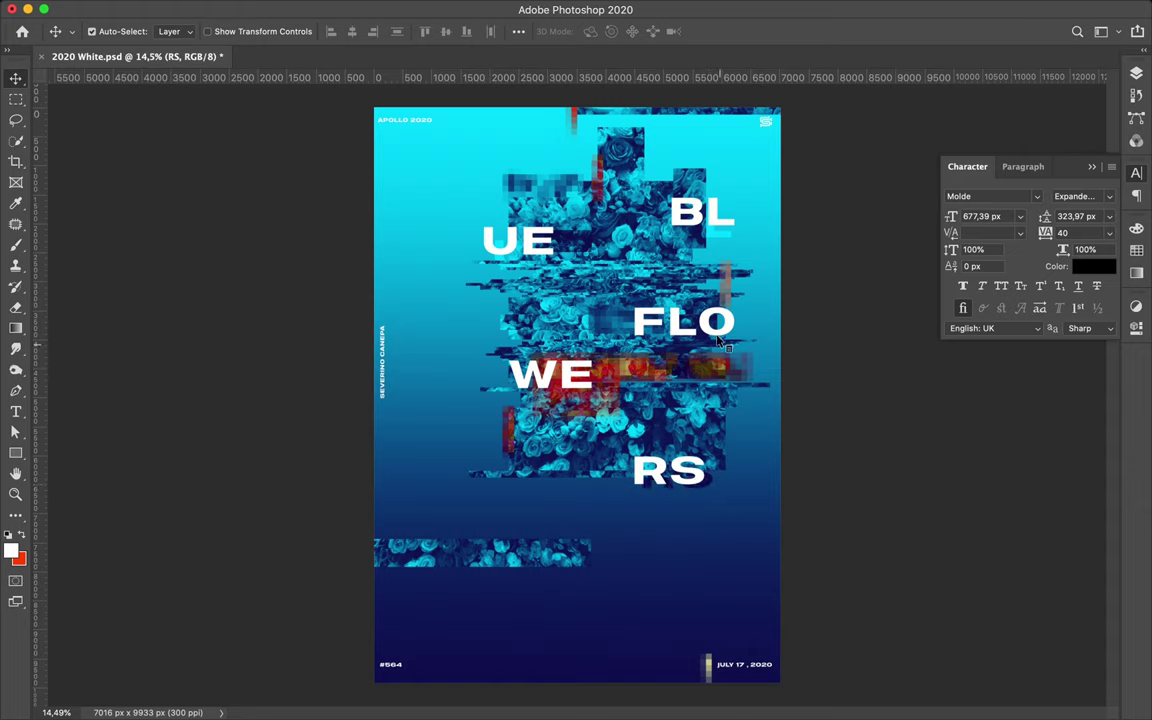
{"action": "left_click_drag", "start_coordinate": [717, 341], "coordinate": [459, 436]}
{"action": "key", "text": "ctrl+t"}
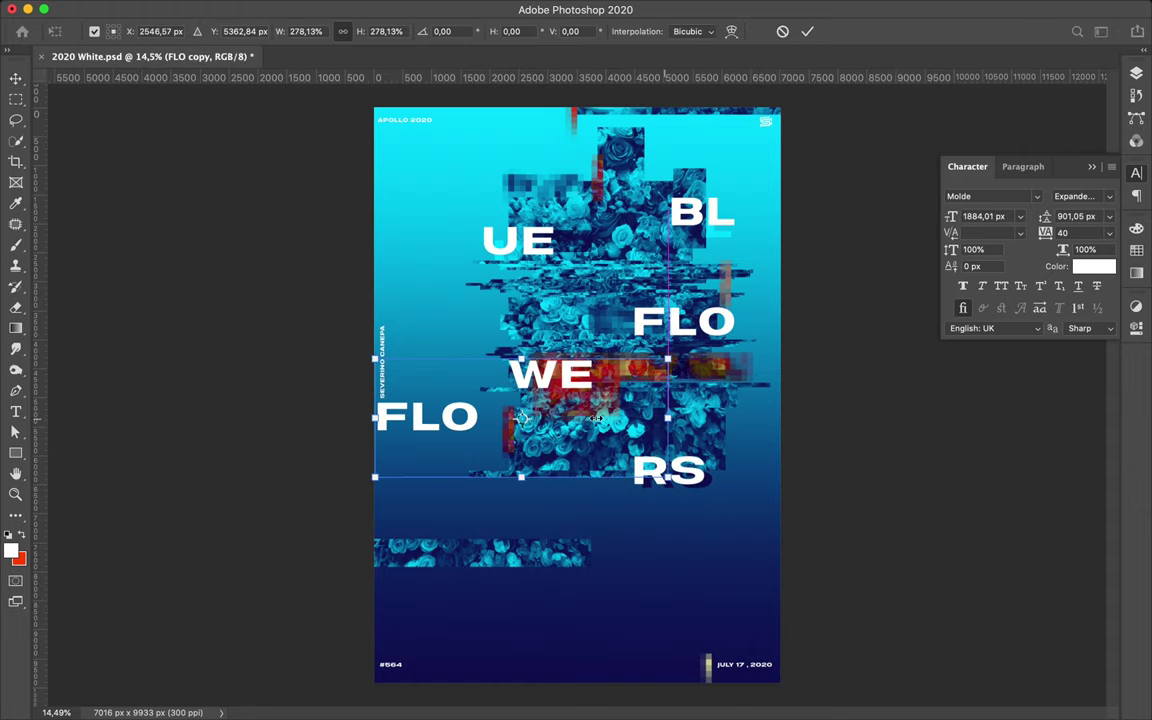
{"action": "left_click_drag", "start_coordinate": [520, 283], "coordinate": [400, 420]}
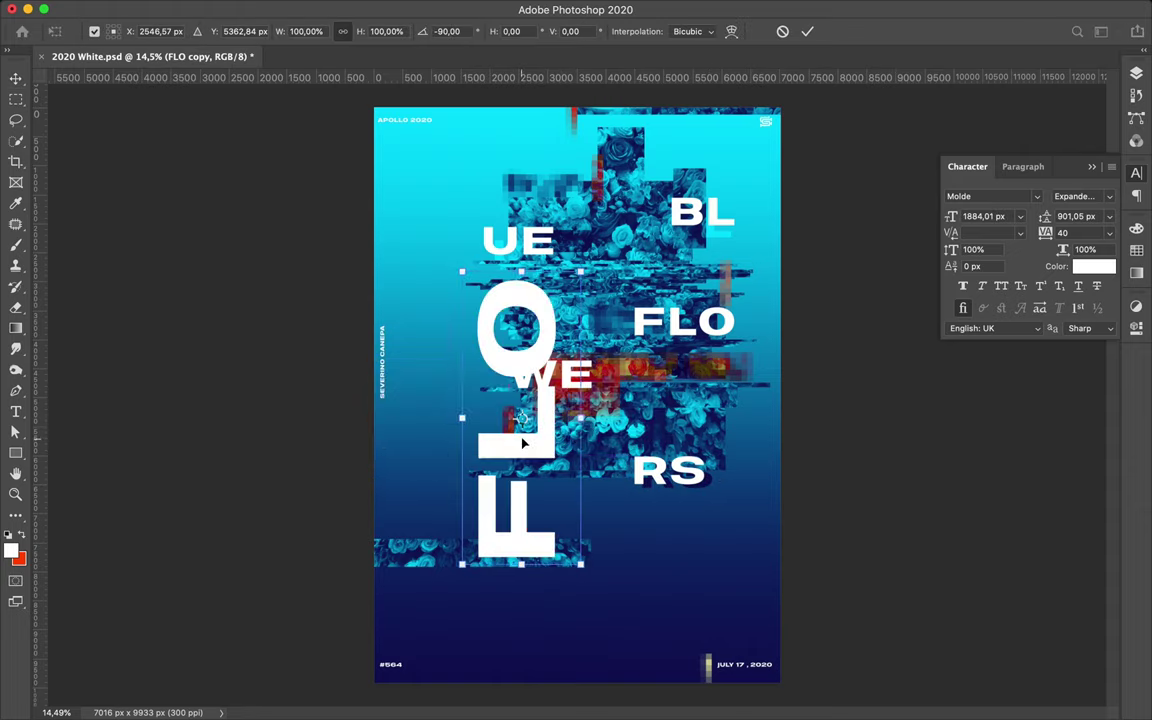
{"action": "left_click_drag", "start_coordinate": [528, 417], "coordinate": [514, 327]}
{"action": "key", "text": "Return"}
{"action": "left_click", "coordinate": [1136, 73]}
{"action": "left_click_drag", "start_coordinate": [1000, 162], "coordinate": [1005, 624]}
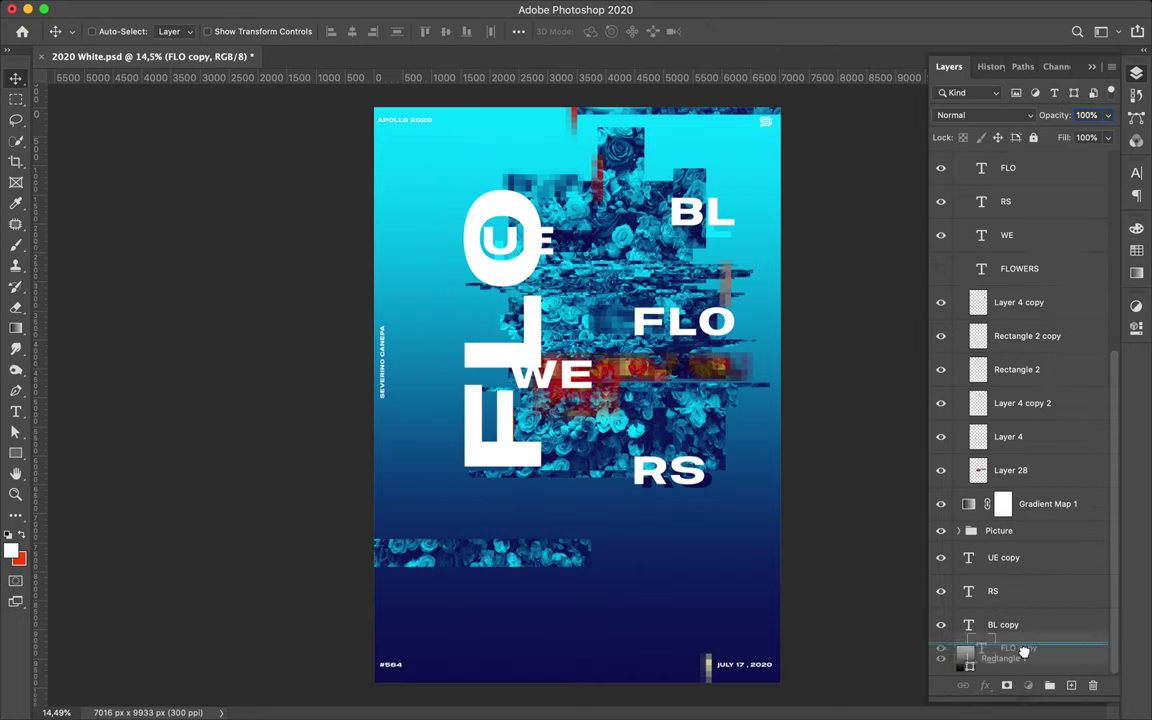
{"action": "left_click", "coordinate": [965, 114]}
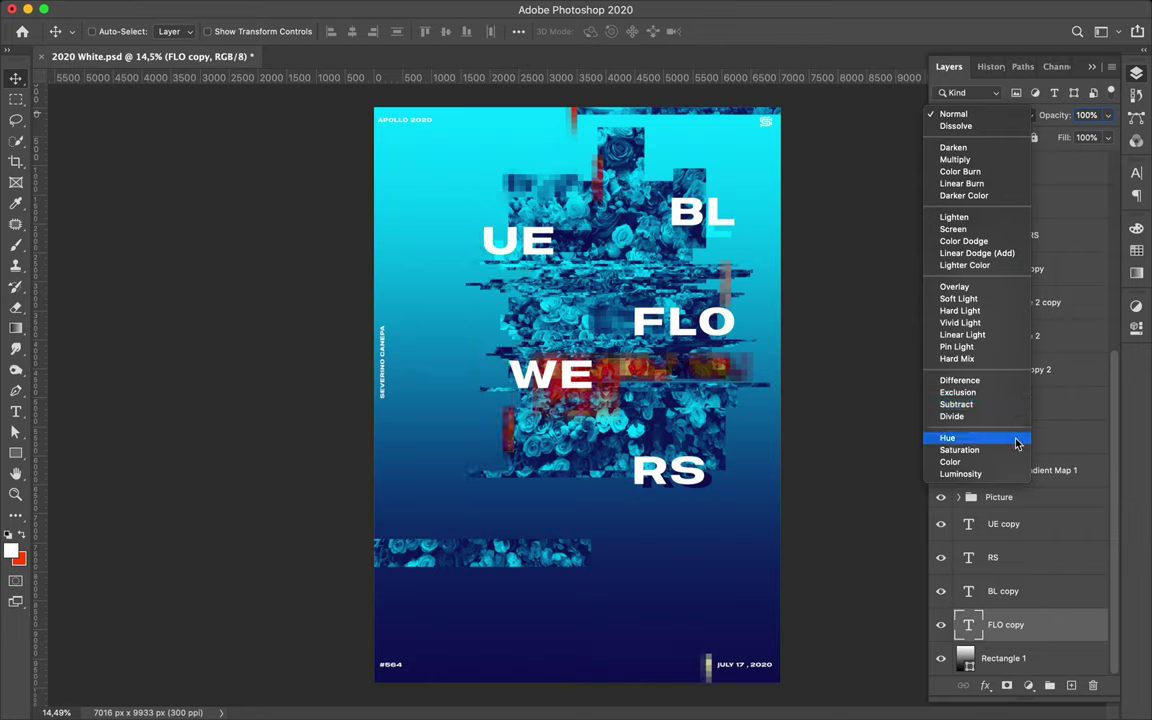
{"action": "left_click", "coordinate": [1018, 392]}
{"action": "left_click_drag", "start_coordinate": [1072, 160], "coordinate": [1110, 157]}
{"action": "left_click_drag", "start_coordinate": [547, 404], "coordinate": [355, 400]}
{"action": "key", "text": "Delete"}
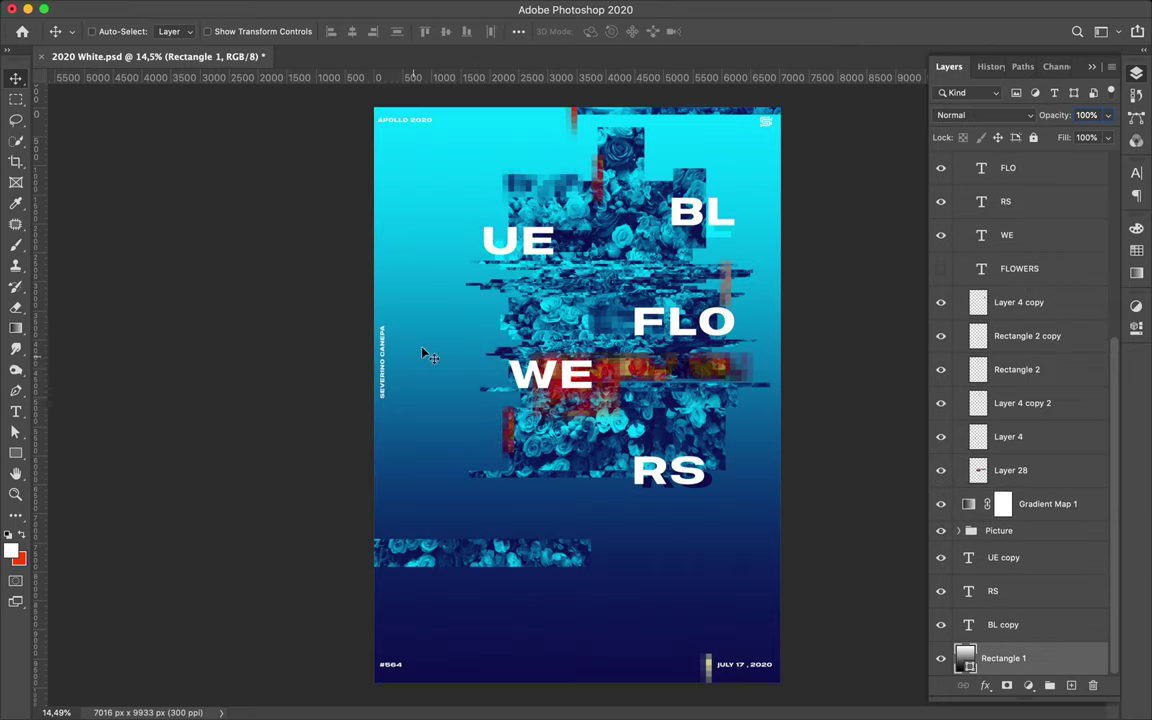
Step: Duplicate Rectangle 1 and scale the copy down toward the top-left
{"action": "key", "text": "ctrl+alt+t"}
{"action": "key", "text": "Escape"}
{"action": "key", "text": "Delete"}
{"action": "right_click", "coordinate": [997, 655]}
{"action": "key", "text": "Escape"}
{"action": "key", "text": "ctrl+j"}
{"action": "key", "text": "ctrl+t"}
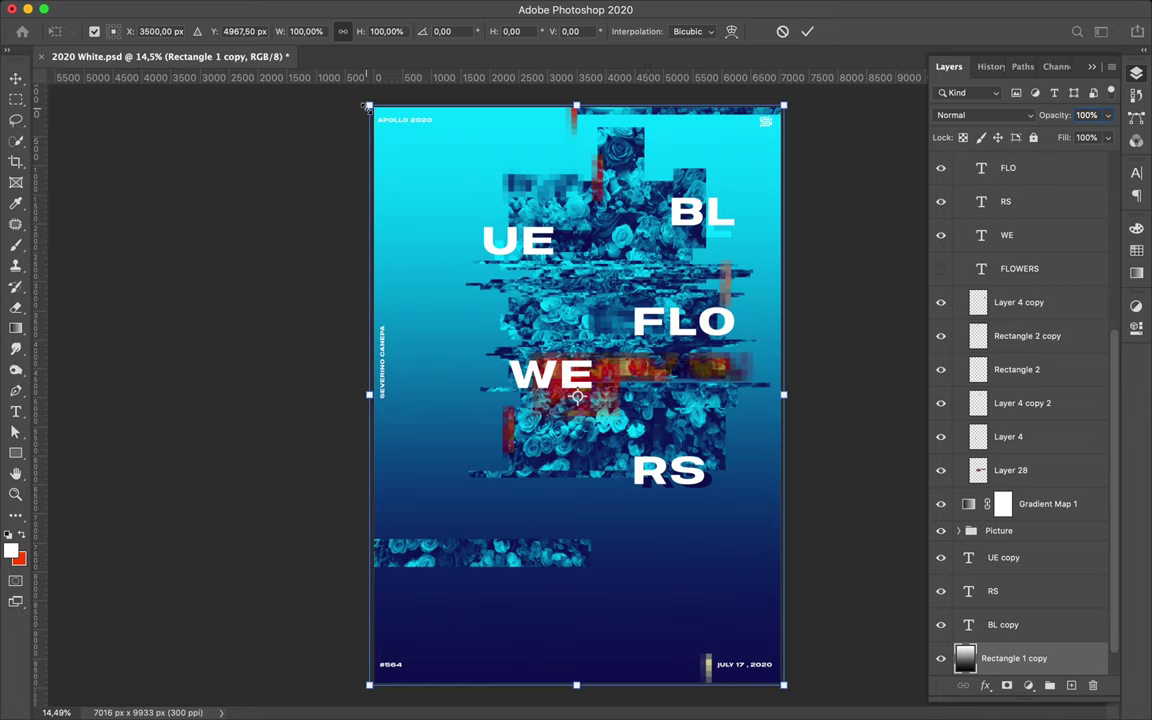
{"action": "left_click_drag", "start_coordinate": [783, 685], "coordinate": [660, 513]}
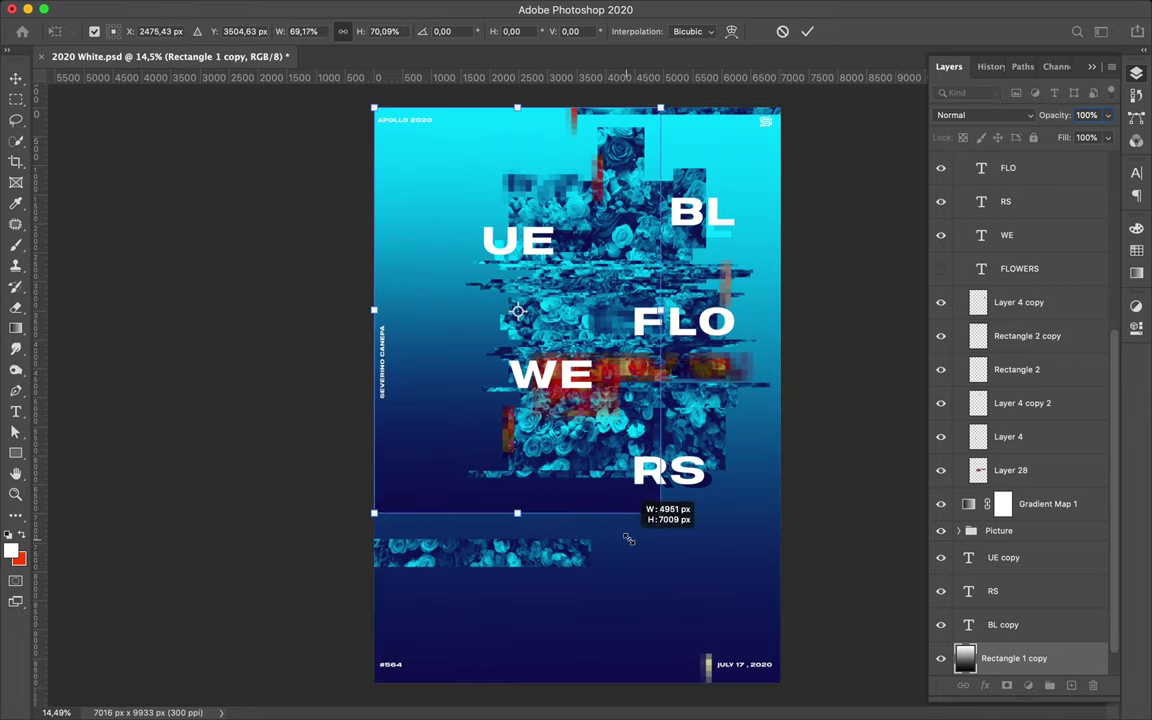
{"action": "key", "text": "Return"}
Step: Move the rectangle copy right and down and rotate it 180°
{"action": "left_click_drag", "start_coordinate": [540, 300], "coordinate": [625, 326]}
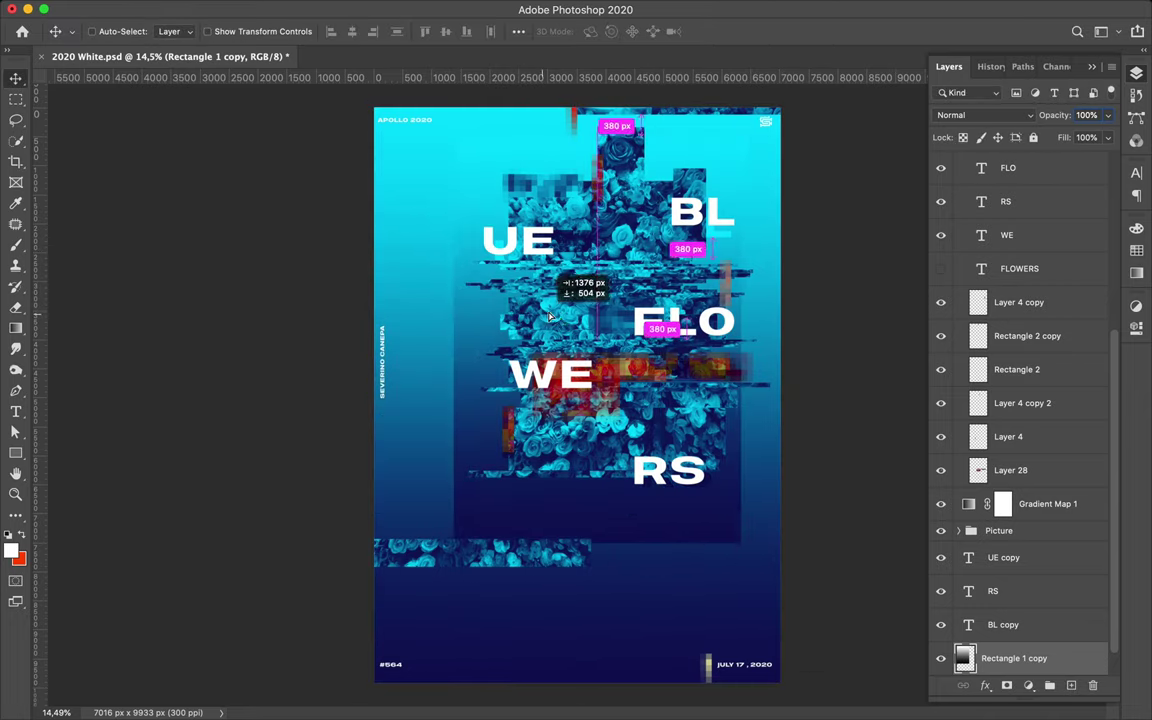
{"action": "left_click_drag", "start_coordinate": [452, 118], "coordinate": [720, 515]}
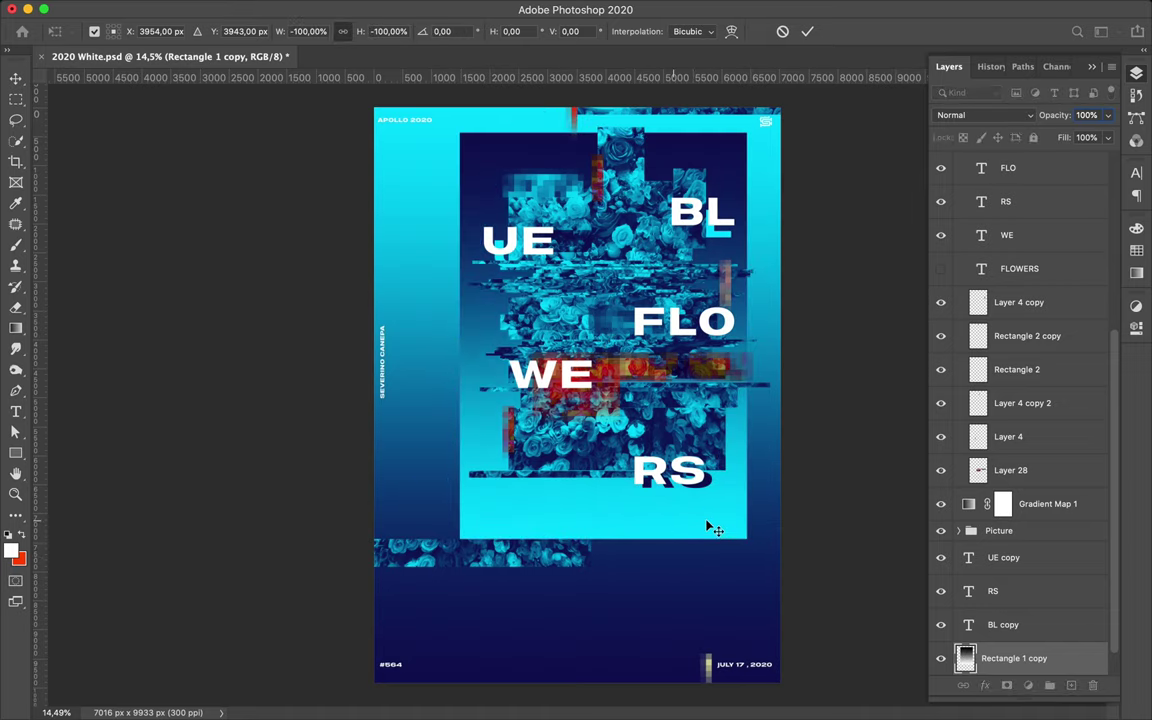
{"action": "key", "text": "Return"}
{"action": "left_click", "coordinate": [715, 494], "text": "ctrl"}
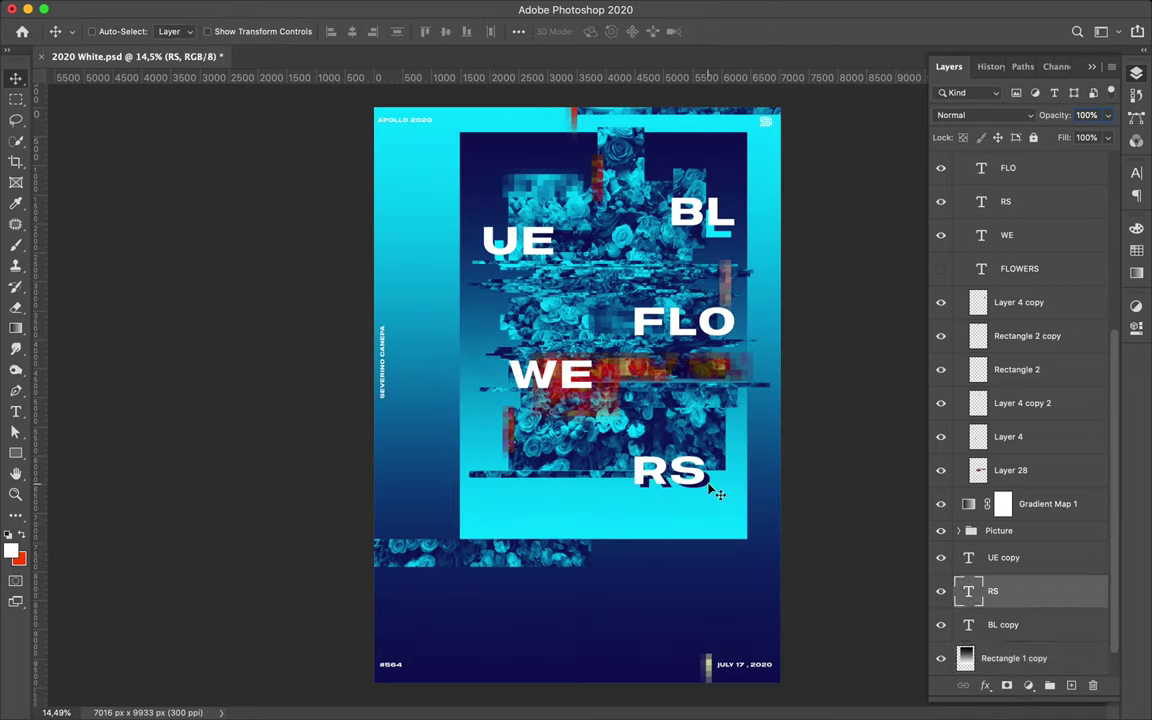
{"action": "left_click", "coordinate": [720, 500], "text": "ctrl"}
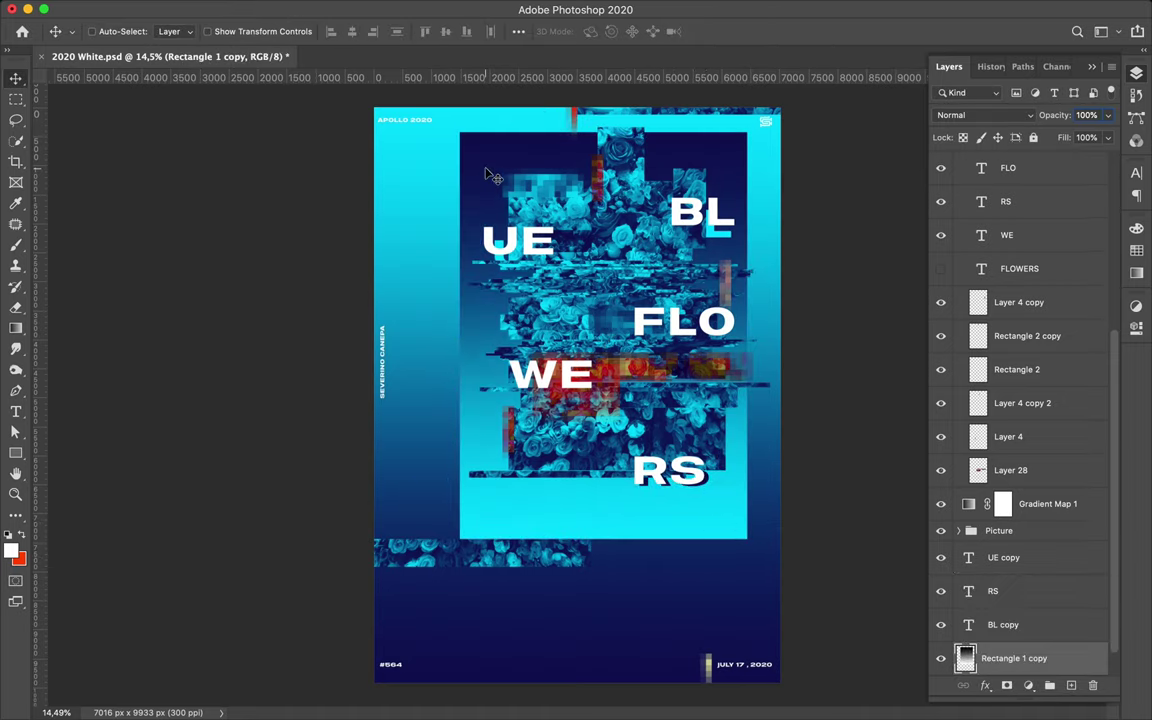
{"action": "key", "text": "ctrl+t"}
{"action": "key", "text": "Return"}
Step: Apply a 388.6-pixel Gaussian Blur to the rectangle copy and shift it slightly
{"action": "left_click", "coordinate": [374, 8]}
{"action": "left_click", "coordinate": [716, 288]}
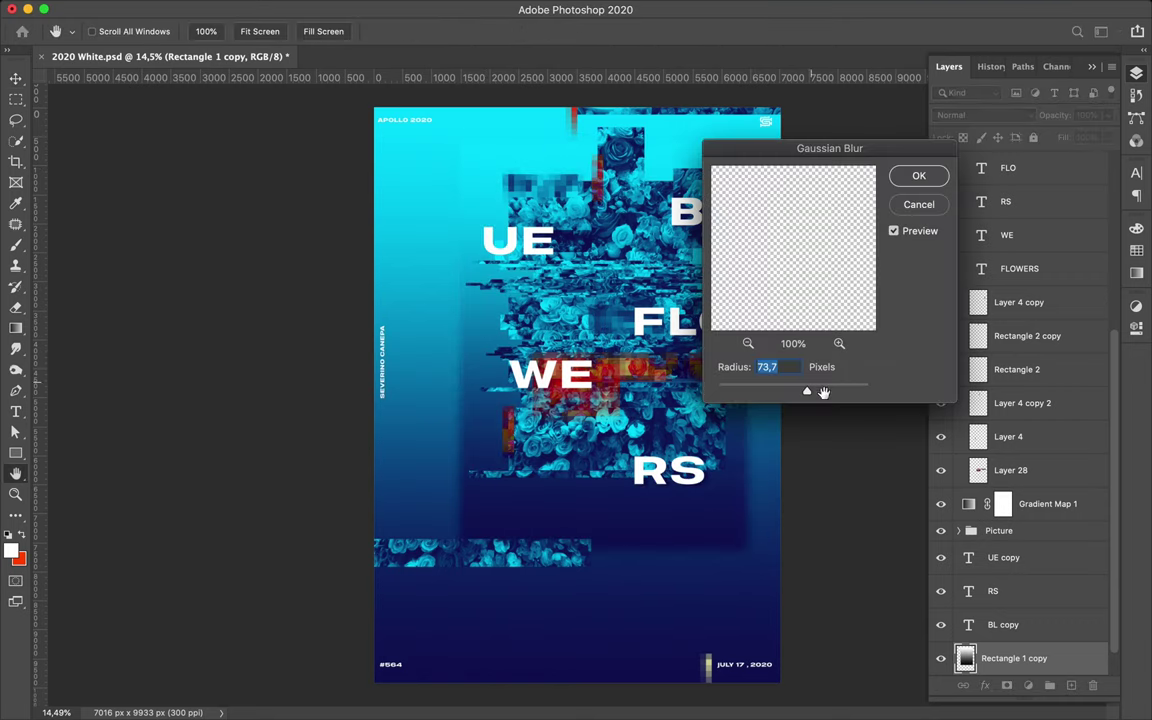
{"action": "left_click", "coordinate": [918, 175]}
{"action": "mouse_move", "coordinate": [568, 470]}
{"action": "left_mouse_down"}
{"action": "mouse_move", "coordinate": [633, 462]}
{"action": "mouse_move", "coordinate": [630, 420]}
{"action": "left_mouse_up"}
Step: Give the UE layer a navy Multiply drop shadow at 46% opacity, size 128 px
{"action": "left_click", "coordinate": [530, 245]}
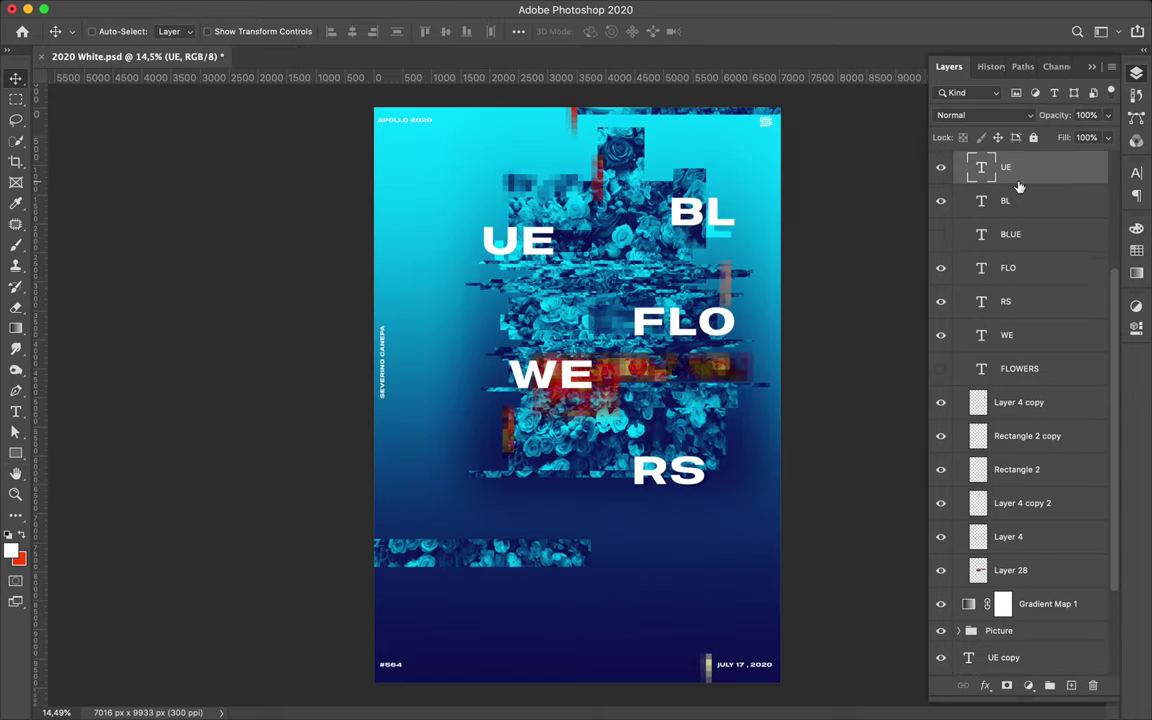
{"action": "double_click", "coordinate": [1057, 172]}
{"action": "left_click", "coordinate": [514, 375]}
{"action": "left_click", "coordinate": [980, 138]}
{"action": "key", "text": "Return"}
{"action": "left_click_drag", "start_coordinate": [900, 242], "coordinate": [917, 242]}
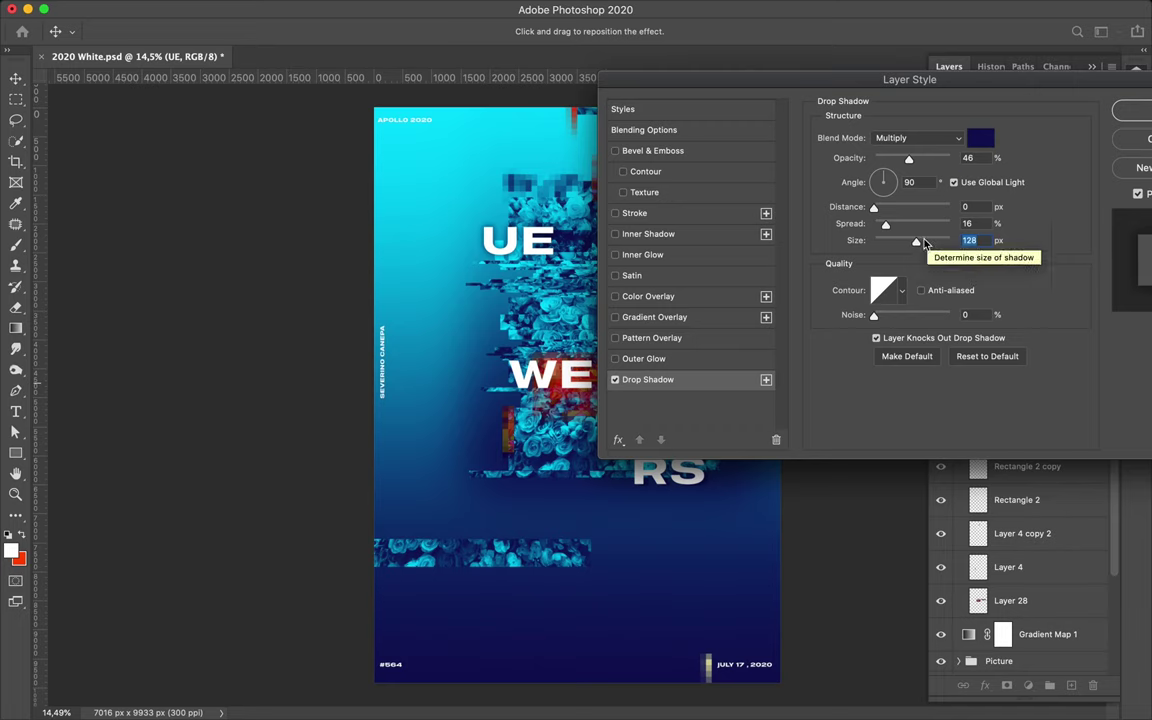
{"action": "key", "text": "Return"}
Step: Paste the UE drop shadow style onto the BL, FLO, RS and WE layers
{"action": "scroll", "coordinate": [515, 232], "scroll_direction": "up", "scroll_amount": 5}
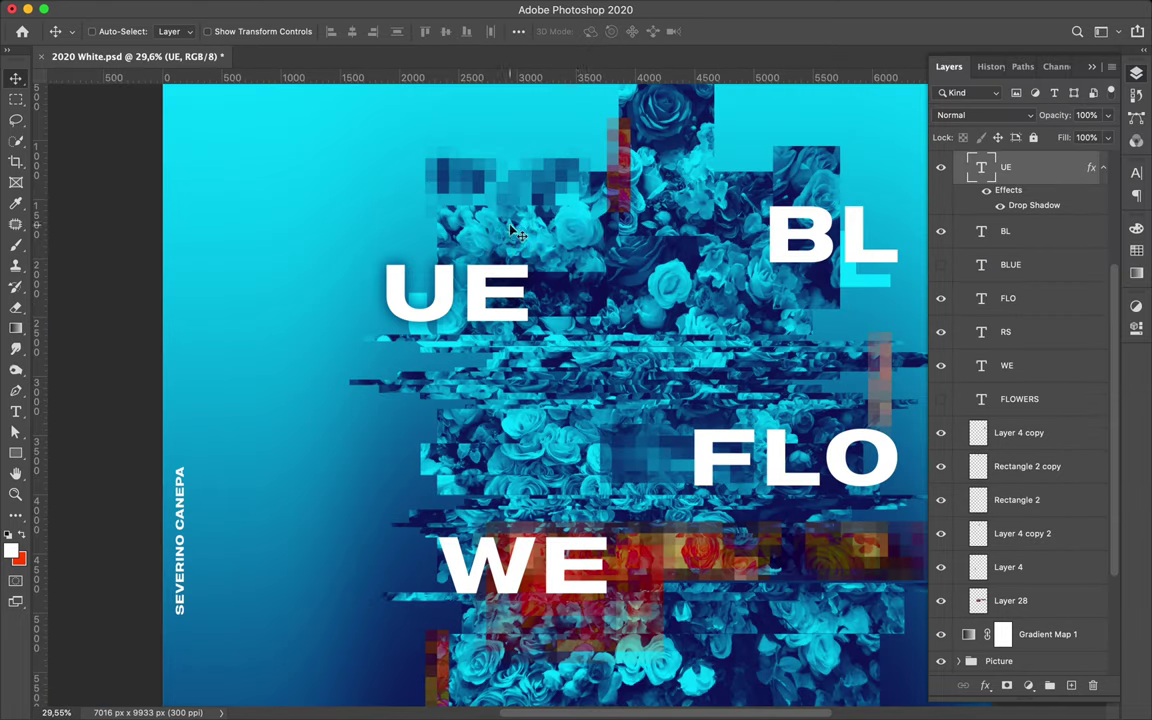
{"action": "left_click", "coordinate": [825, 255]}
{"action": "right_click", "coordinate": [743, 262]}
{"action": "key", "text": "Escape"}
{"action": "left_click", "coordinate": [1010, 264], "text": "super"}
{"action": "left_click", "coordinate": [1010, 331], "text": "super"}
{"action": "scroll", "coordinate": [780, 405], "scroll_direction": "down", "scroll_amount": 5}
{"action": "right_click", "coordinate": [1030, 298]}
{"action": "scroll", "coordinate": [935, 560], "scroll_direction": "down", "scroll_amount": 3}
{"action": "left_click", "coordinate": [883, 523]}
{"action": "scroll", "coordinate": [759, 579], "scroll_direction": "down", "scroll_amount": 5}
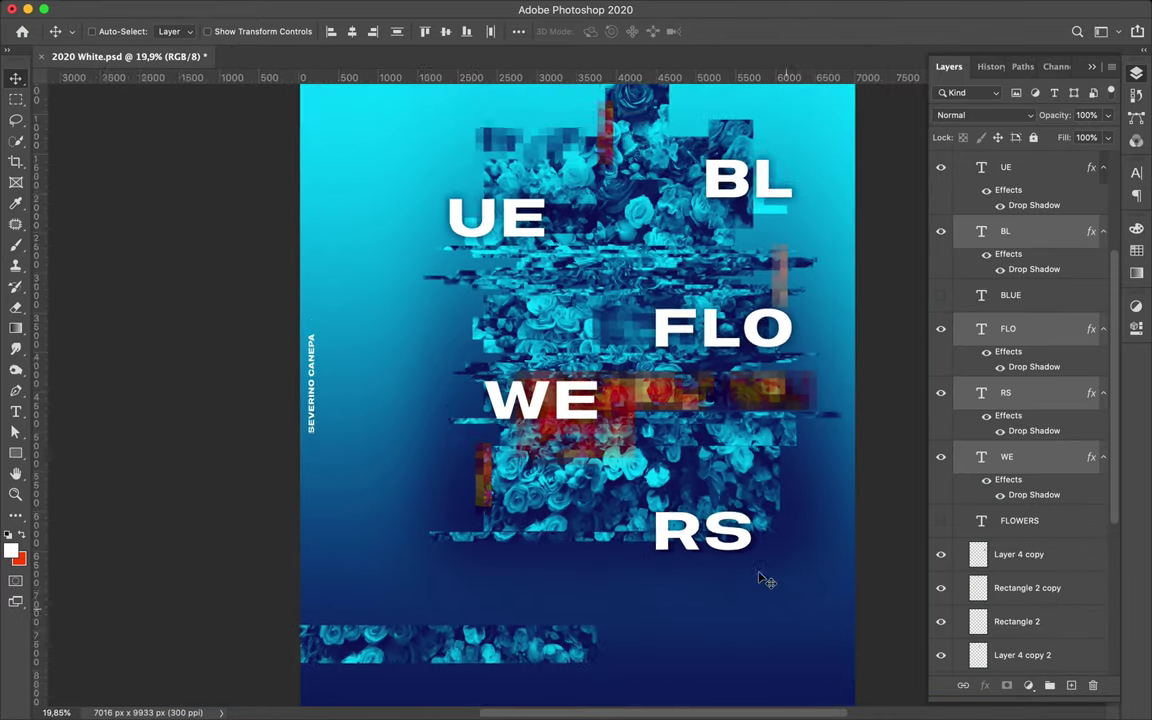
Step: Save the poster, zoom out, and reselect the UE text layer
{"action": "key", "text": "ctrl+s"}
{"action": "key", "text": "ctrl+minus"}
{"action": "scroll", "coordinate": [1021, 239], "scroll_direction": "up", "scroll_amount": 3}
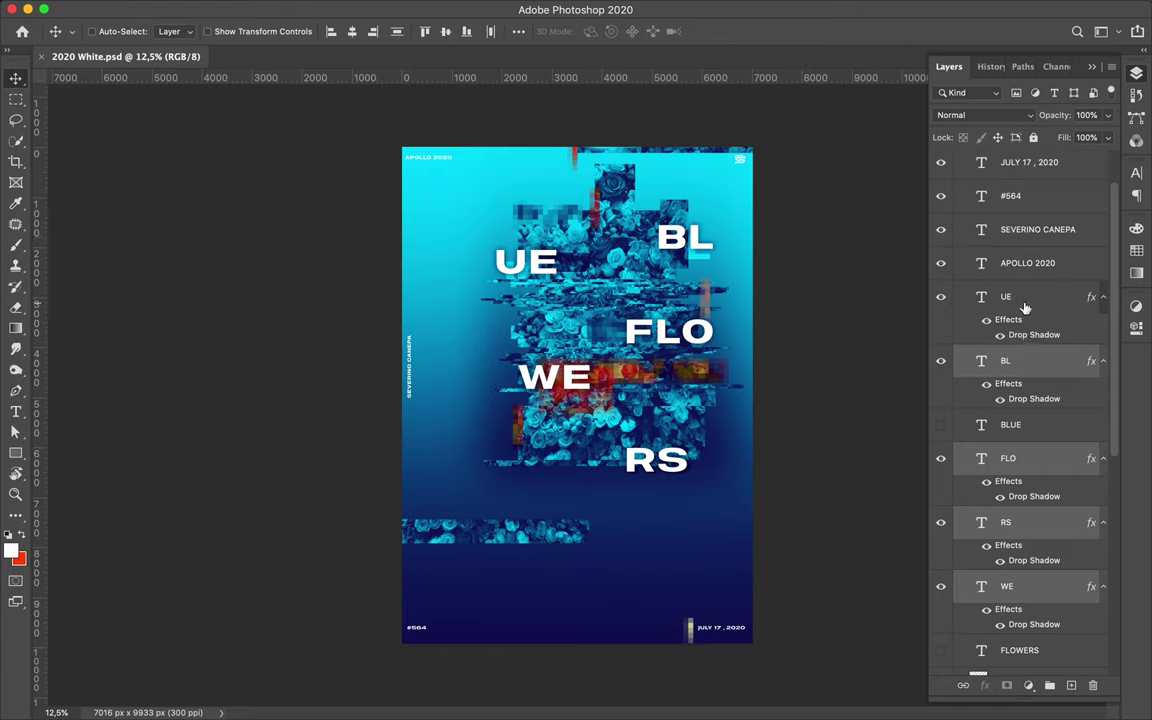
{"action": "left_click", "coordinate": [1025, 312]}
{"action": "scroll", "coordinate": [1018, 500], "scroll_direction": "down", "scroll_amount": 10}
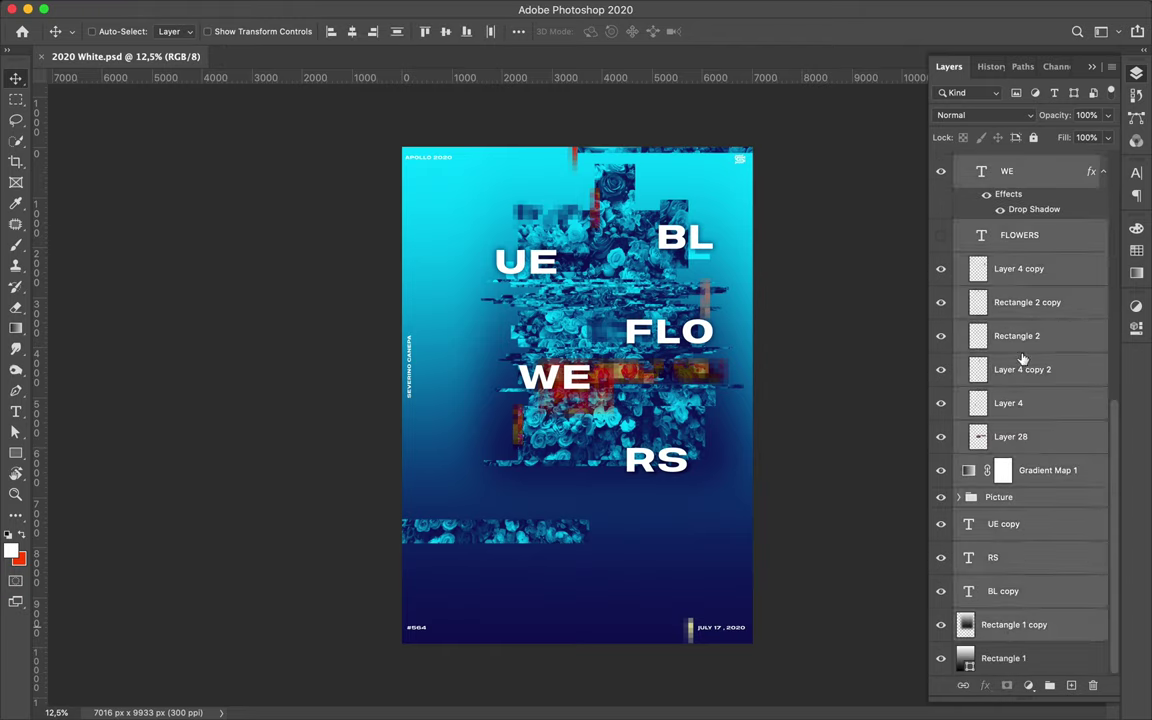
{"action": "scroll", "coordinate": [1020, 400], "scroll_direction": "up", "scroll_amount": 10}
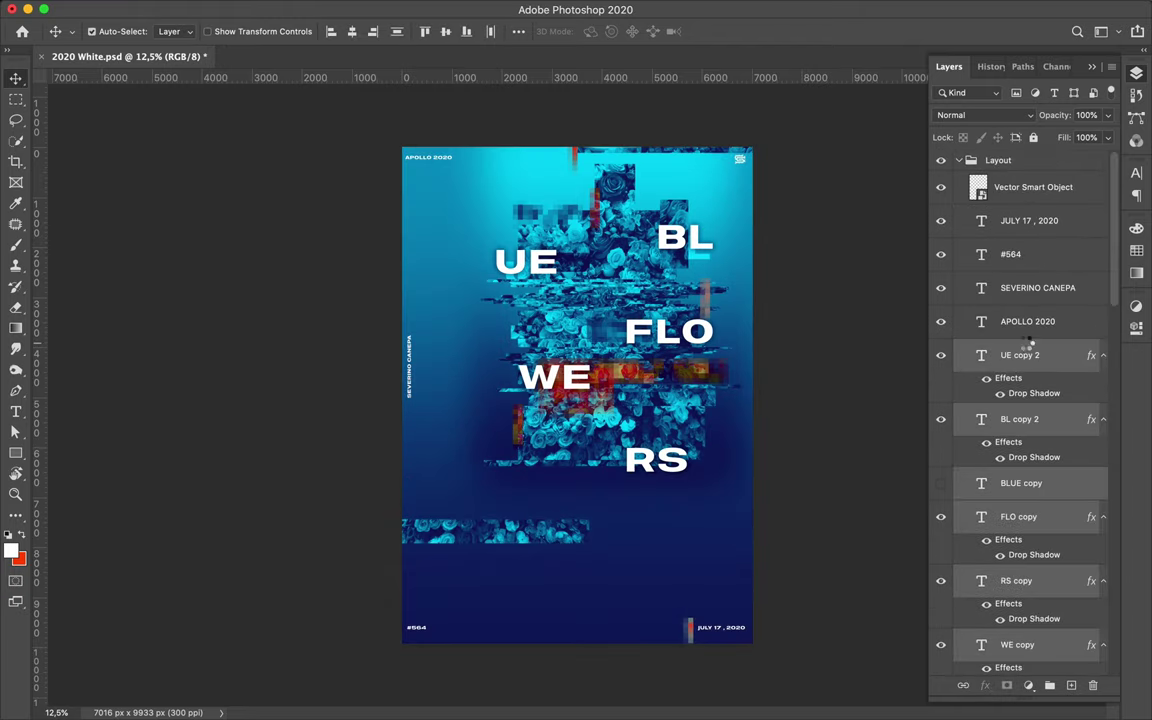
Step: Merge the duplicated letters, blur them at 73,7 px, and place them lower-left behind the flowers
{"action": "key", "text": "ctrl+e"}
{"action": "left_click_drag", "start_coordinate": [797, 365], "coordinate": [732, 573]}
{"action": "left_click", "coordinate": [374, 8]}
{"action": "left_click", "coordinate": [650, 259]}
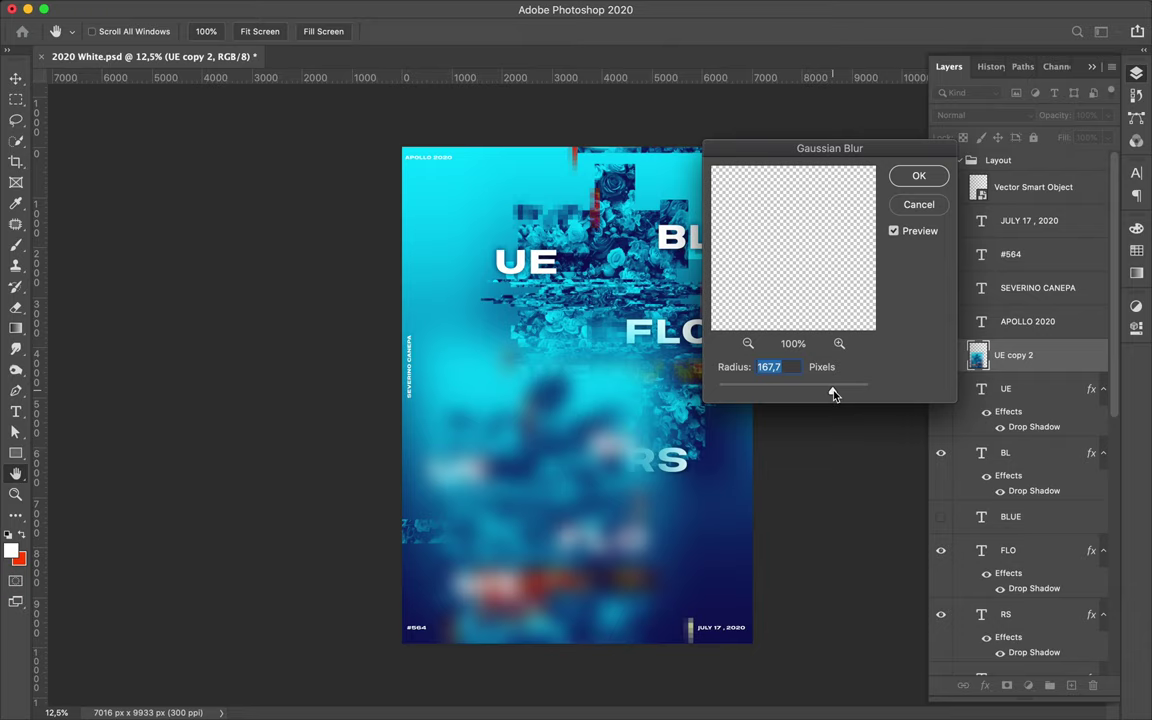
{"action": "left_click_drag", "start_coordinate": [834, 393], "coordinate": [808, 393]}
{"action": "key", "text": "Return"}
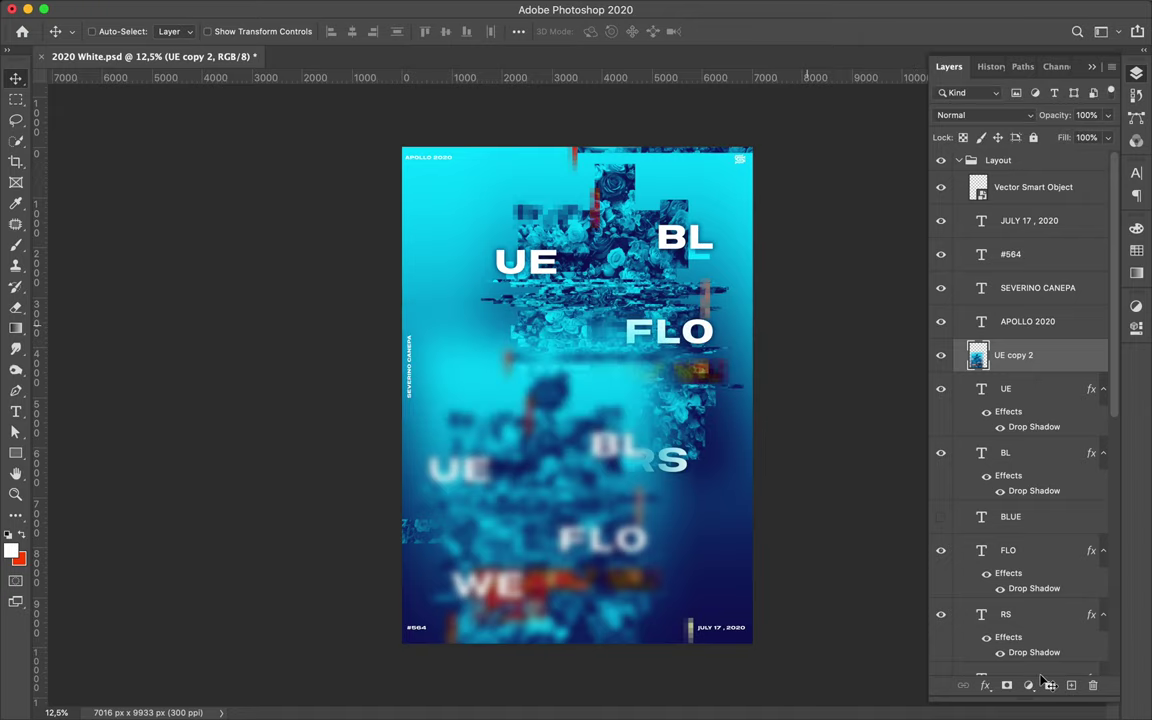
{"action": "left_click_drag", "start_coordinate": [1040, 675], "coordinate": [1000, 640]}
{"action": "left_click_drag", "start_coordinate": [589, 600], "coordinate": [545, 575]}
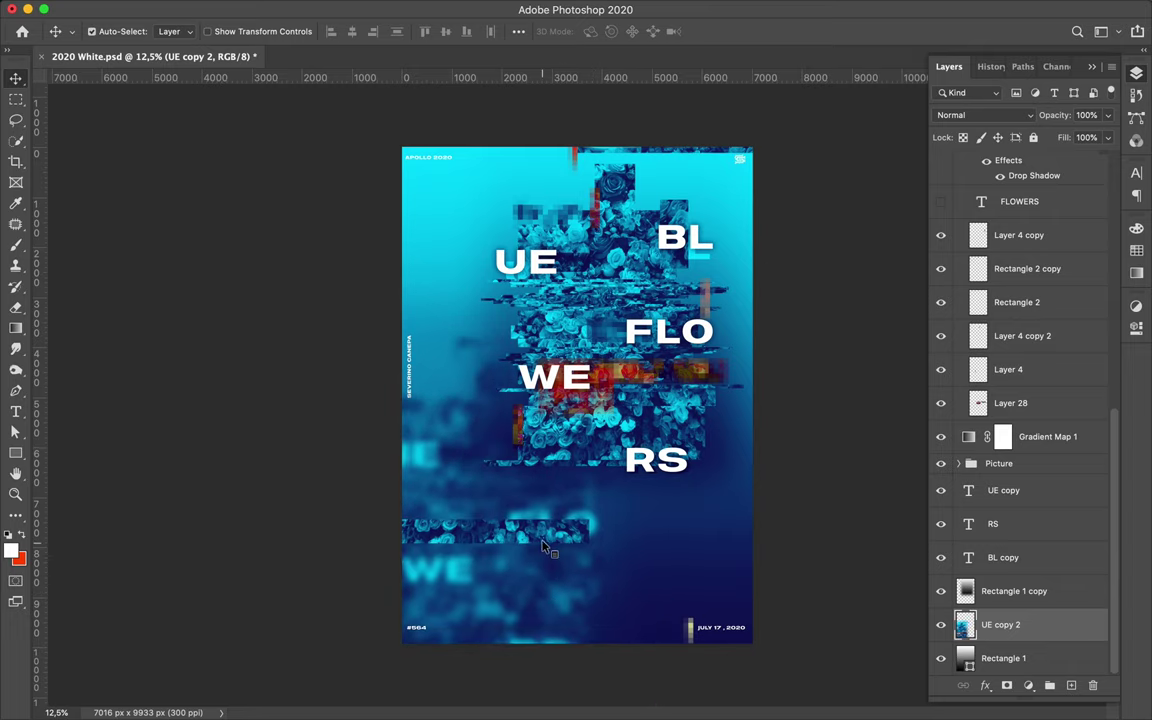
Step: Apply a 24.7 px Gaussian Blur to Layer 3 in the Picture group
{"action": "left_click", "coordinate": [374, 9]}
{"action": "left_click", "coordinate": [697, 260]}
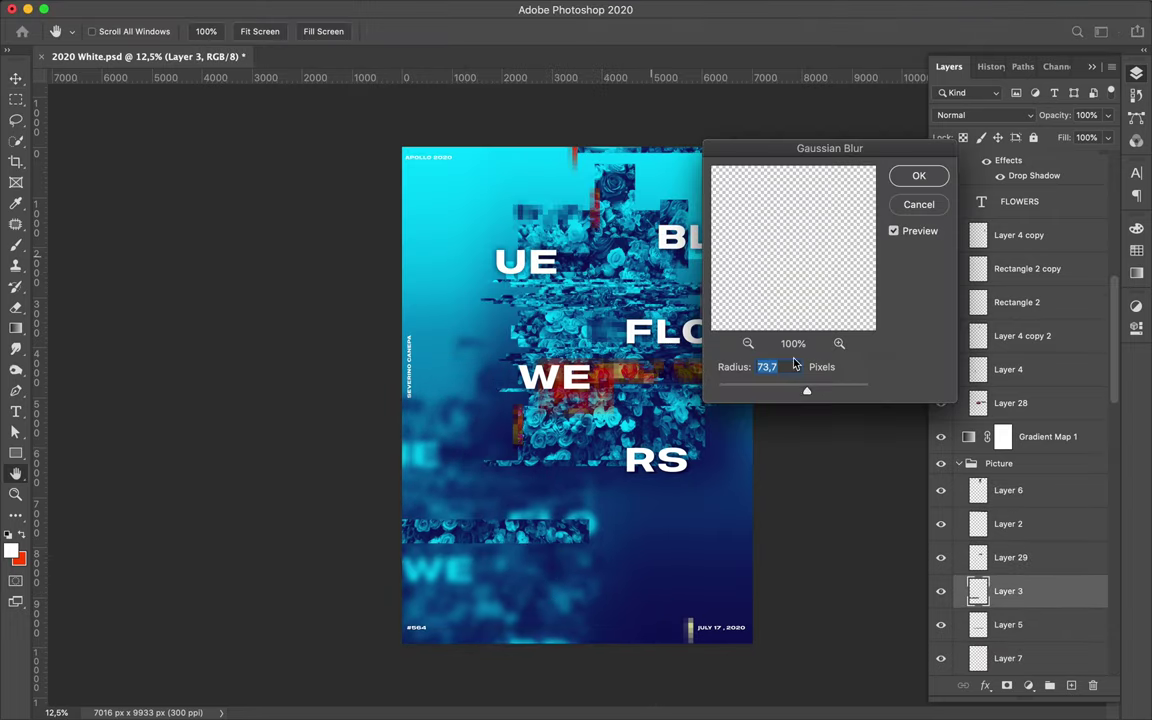
{"action": "left_click_drag", "start_coordinate": [784, 394], "coordinate": [785, 395]}
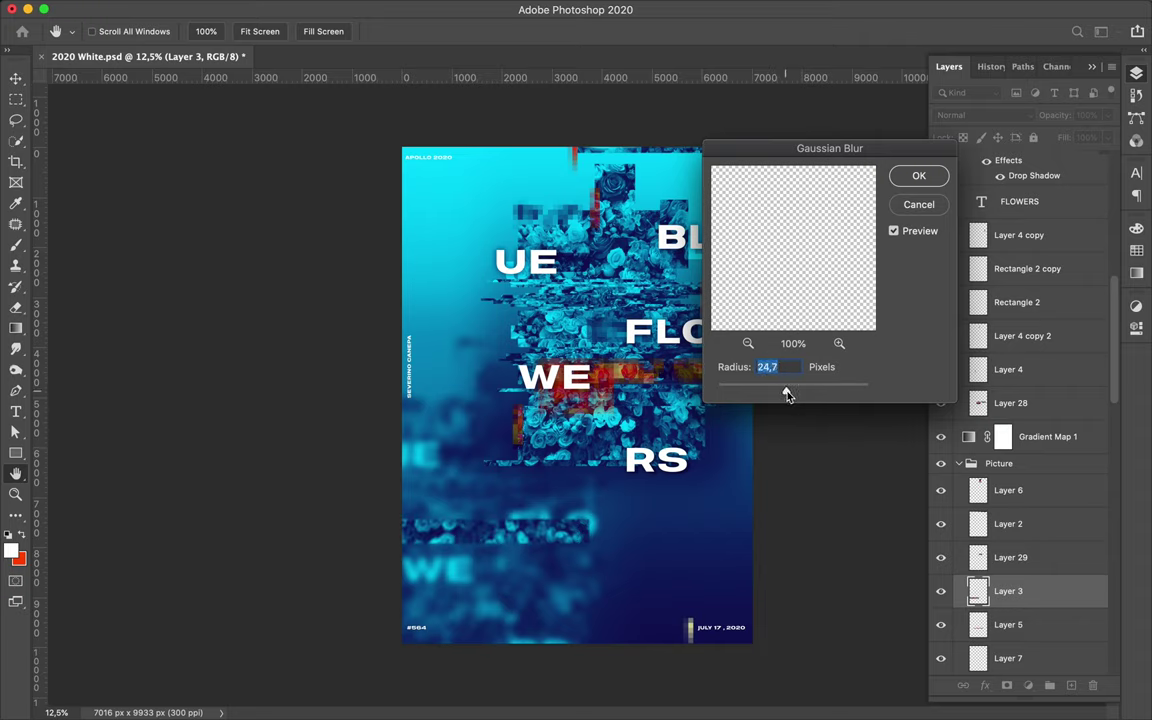
{"action": "left_click", "coordinate": [919, 177]}
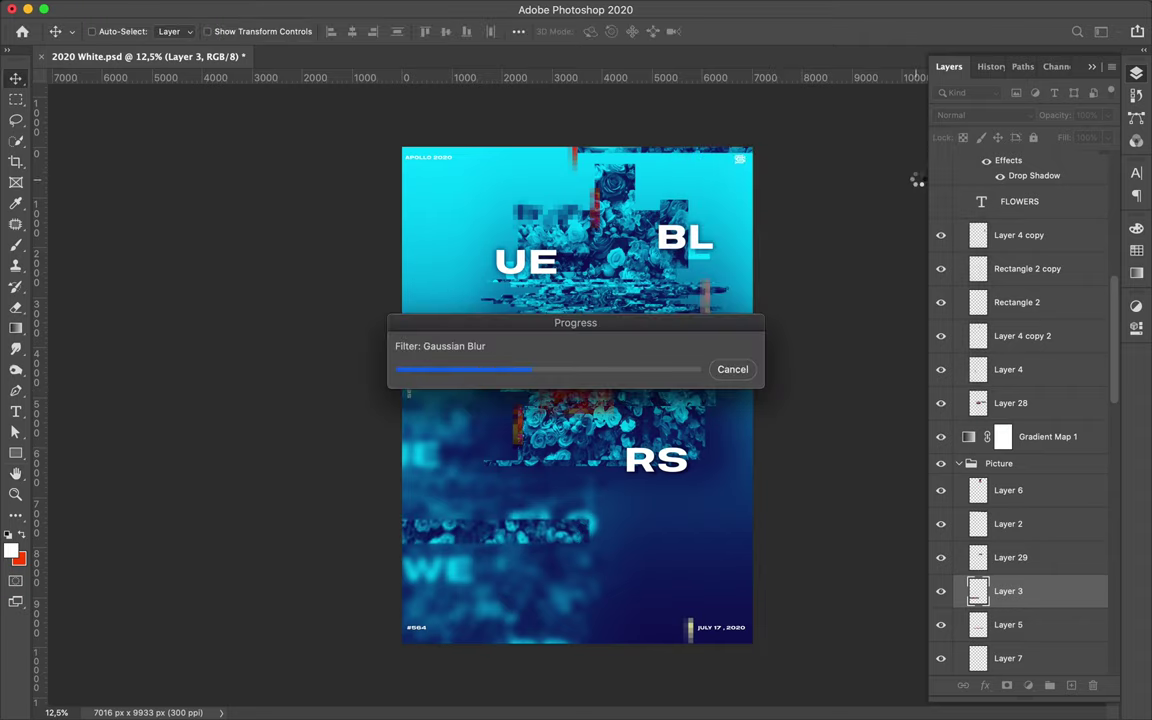
Step: Duplicate WE, enlarge the copy, and blur it with an 88,4 px Gaussian Blur
{"action": "mouse_move", "coordinate": [554, 377]}
{"action": "left_mouse_down"}
{"action": "mouse_move", "coordinate": [447, 425]}
{"action": "mouse_move", "coordinate": [570, 487]}
{"action": "left_mouse_up"}
{"action": "key", "text": "ctrl+t"}
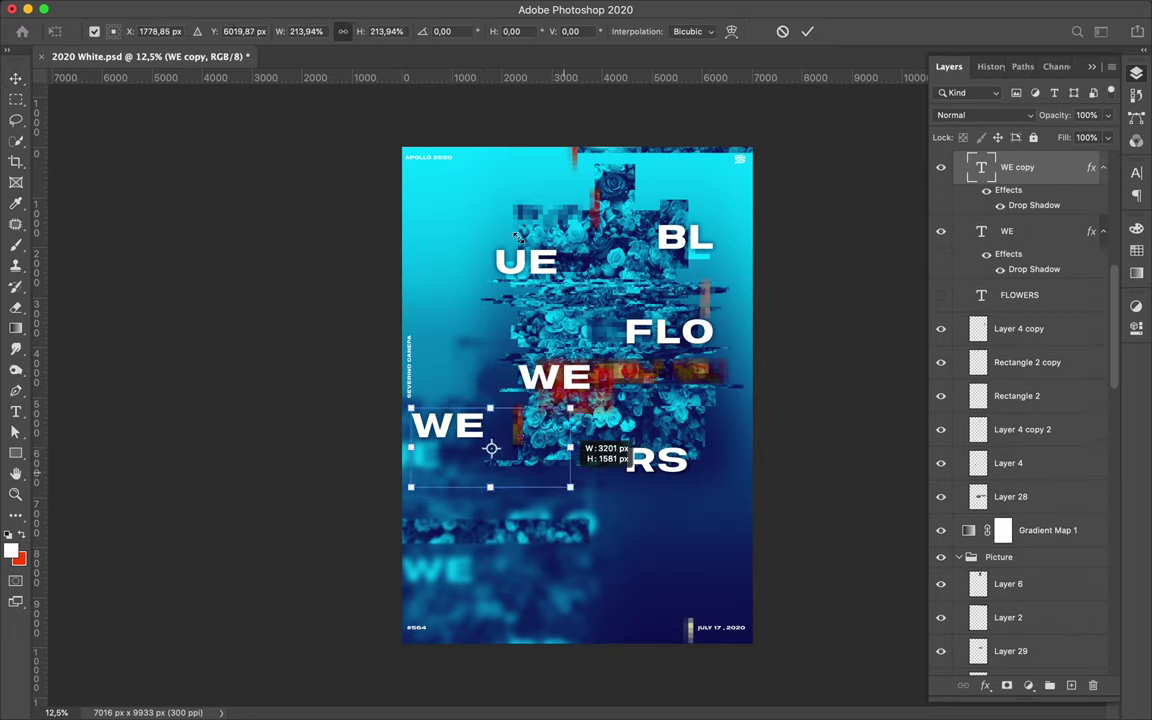
{"action": "key", "text": "Return"}
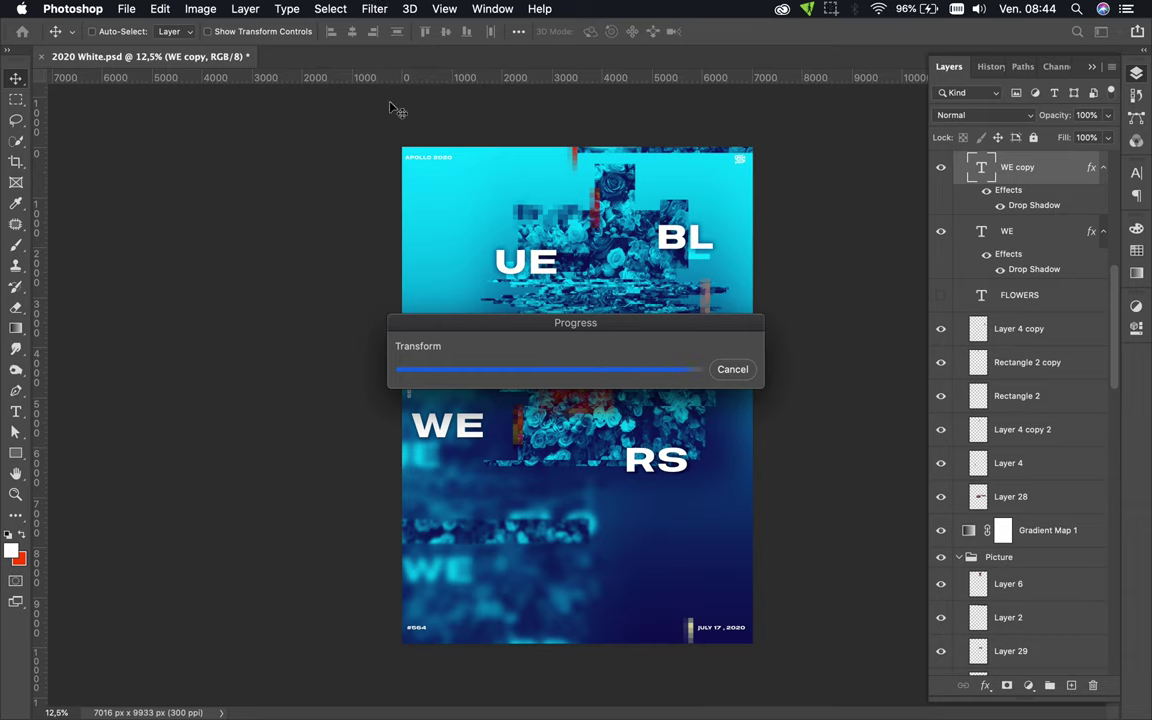
{"action": "left_click", "coordinate": [374, 8]}
{"action": "mouse_move", "coordinate": [381, 199]}
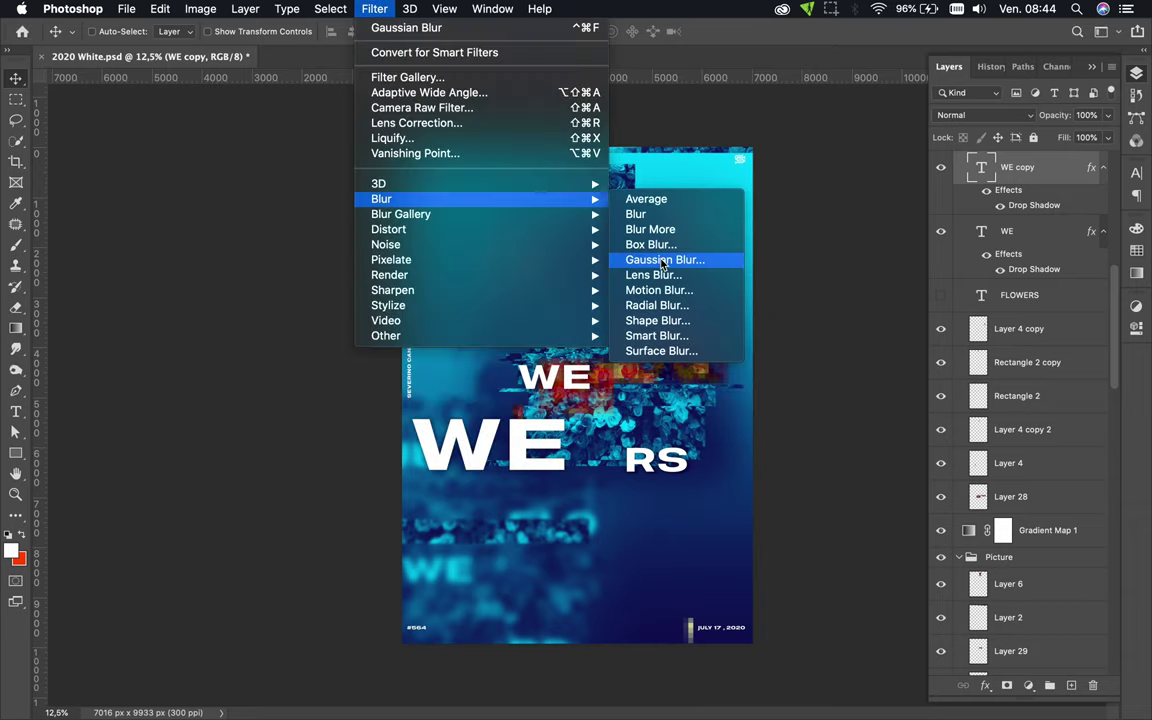
{"action": "left_click", "coordinate": [662, 260]}
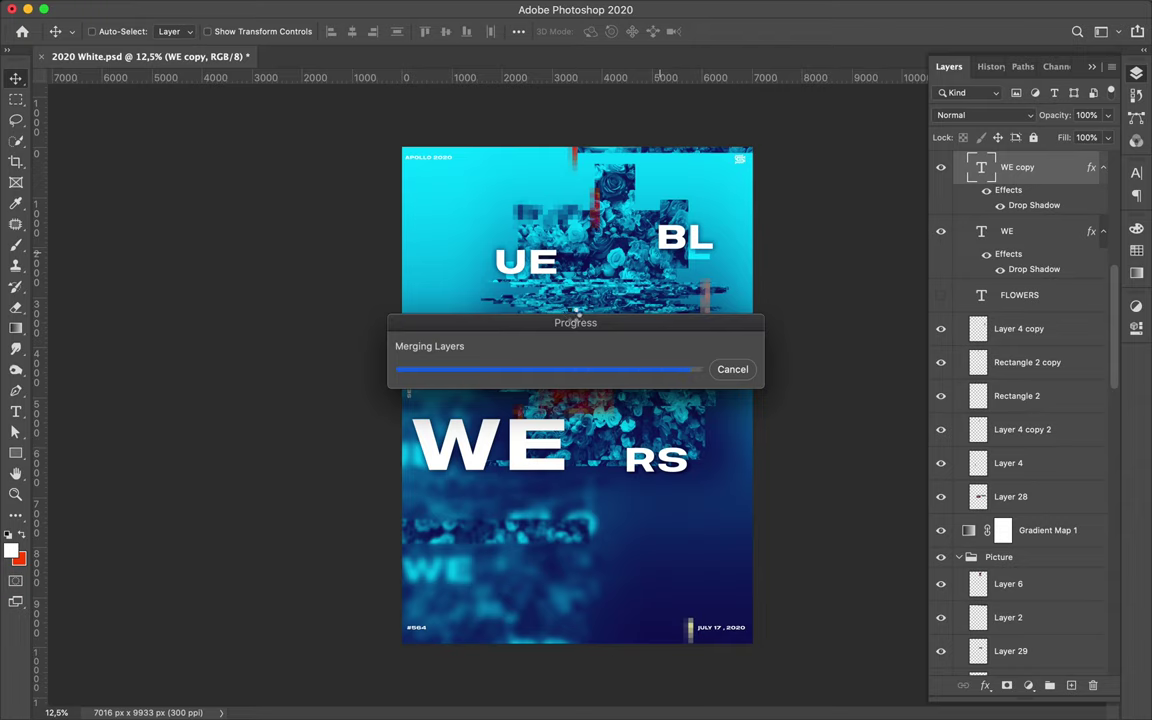
{"action": "left_click", "coordinate": [812, 395]}
{"action": "key", "text": "Return"}
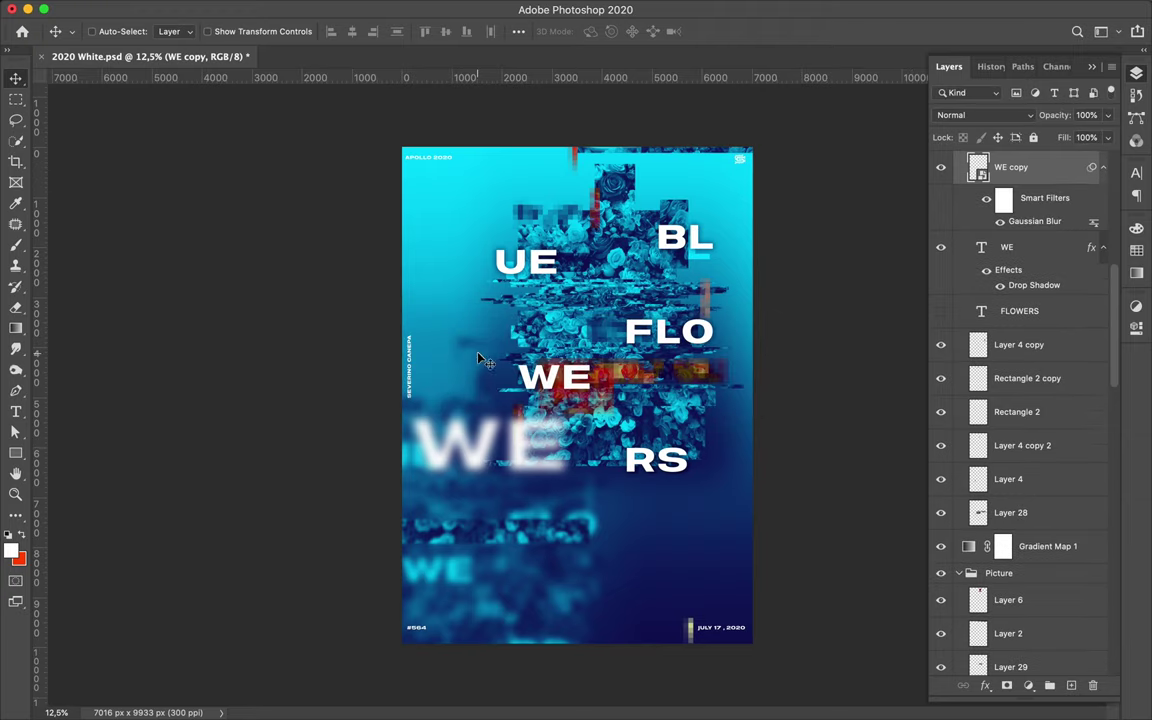
Step: Move the blurred WE copy up toward the left edge and set it to Soft Light
{"action": "left_click_drag", "start_coordinate": [429, 316], "coordinate": [384, 176]}
{"action": "left_click", "coordinate": [1028, 116]}
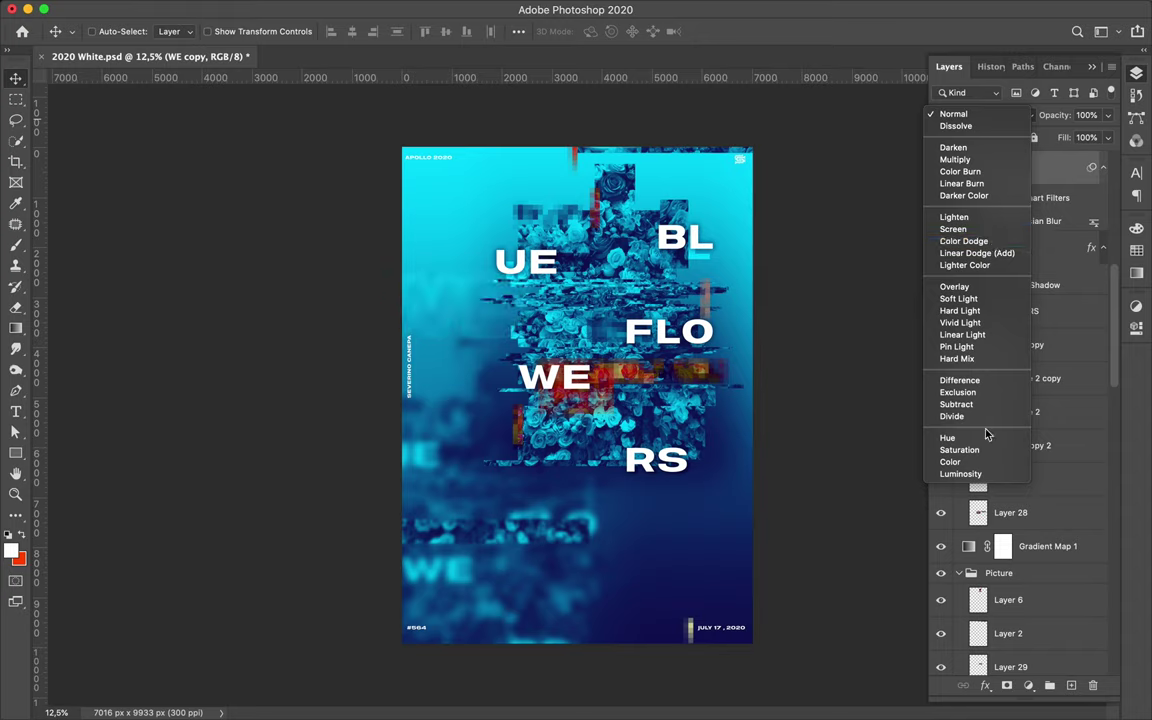
{"action": "left_click", "coordinate": [958, 298]}
{"action": "left_click", "coordinate": [665, 340]}
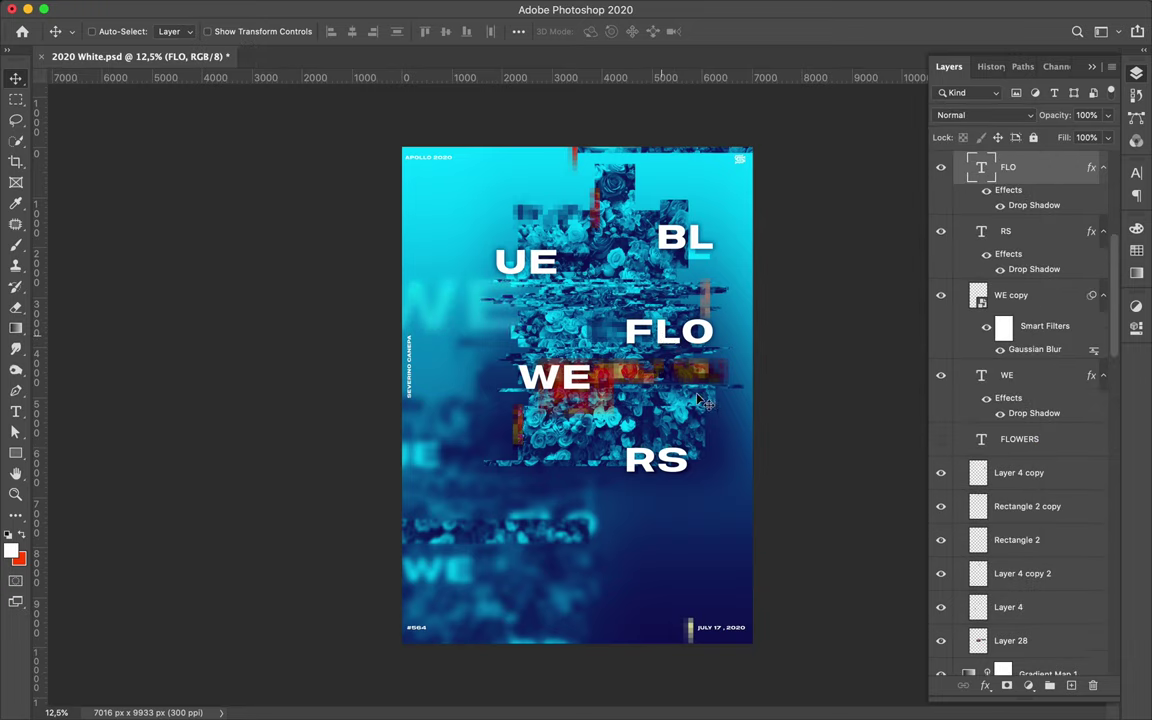
Step: Duplicate FLO and enlarge the copy to about double size
{"action": "left_click_drag", "start_coordinate": [635, 360], "coordinate": [671, 419]}
{"action": "key", "text": "ctrl+t"}
{"action": "left_click_drag", "start_coordinate": [578, 474], "coordinate": [548, 455]}
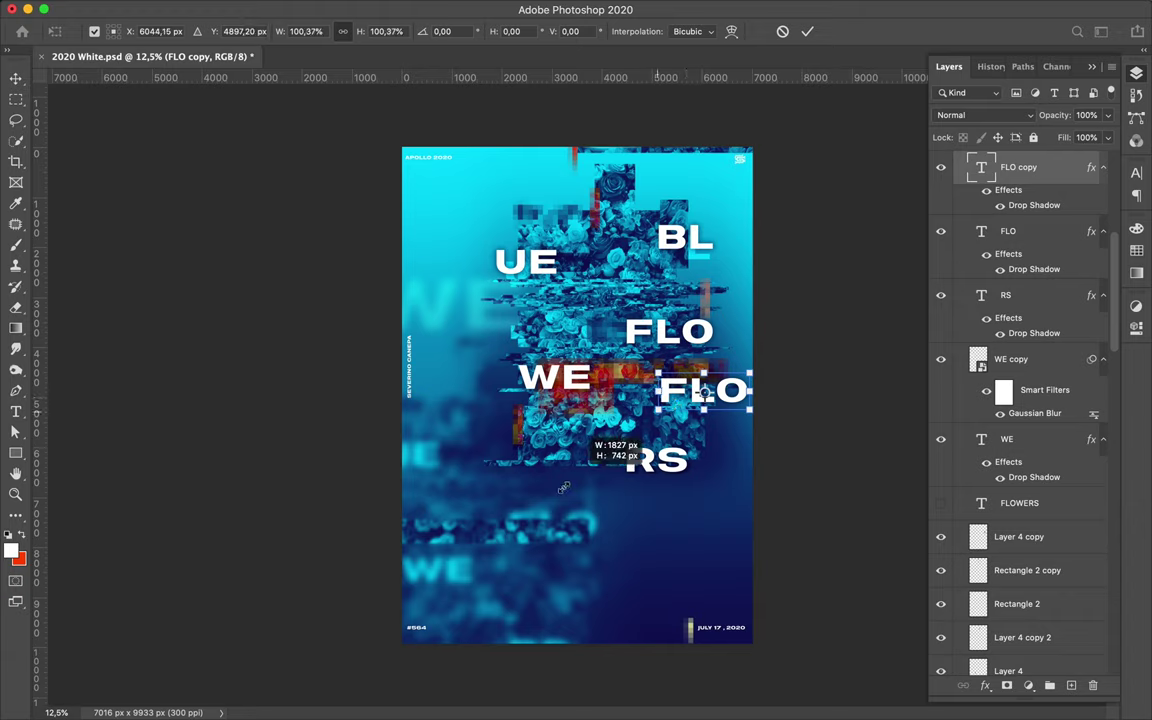
{"action": "key", "text": "Return"}
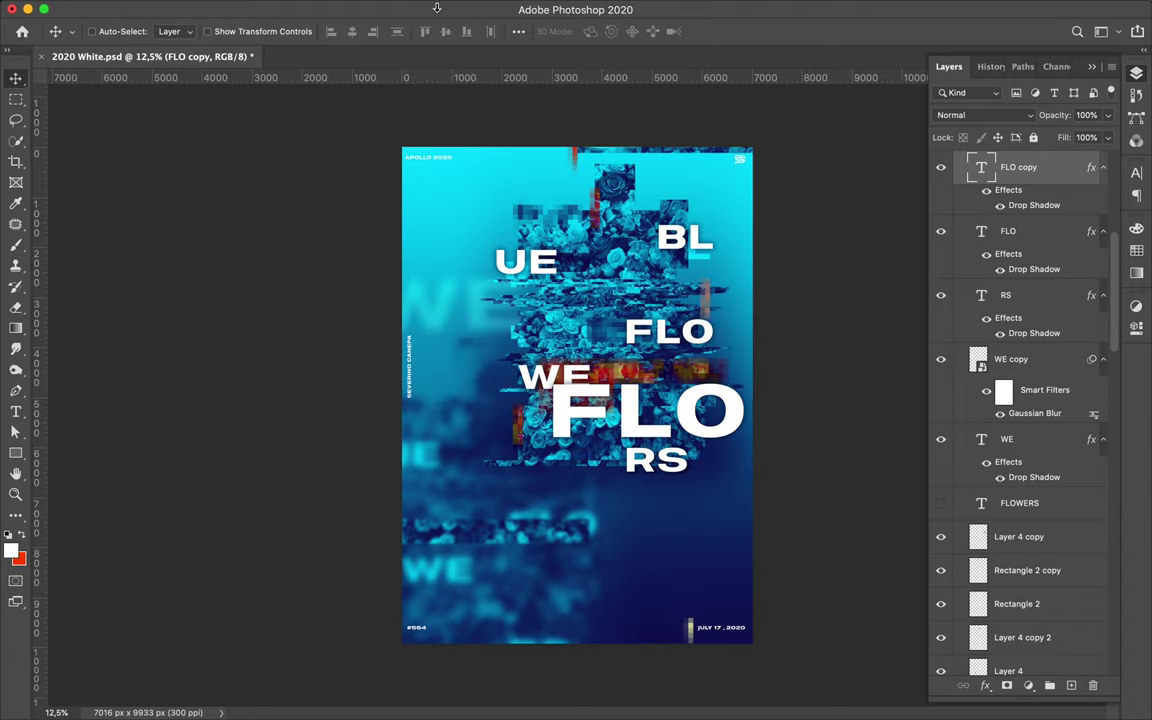
{"action": "left_click", "coordinate": [375, 8]}
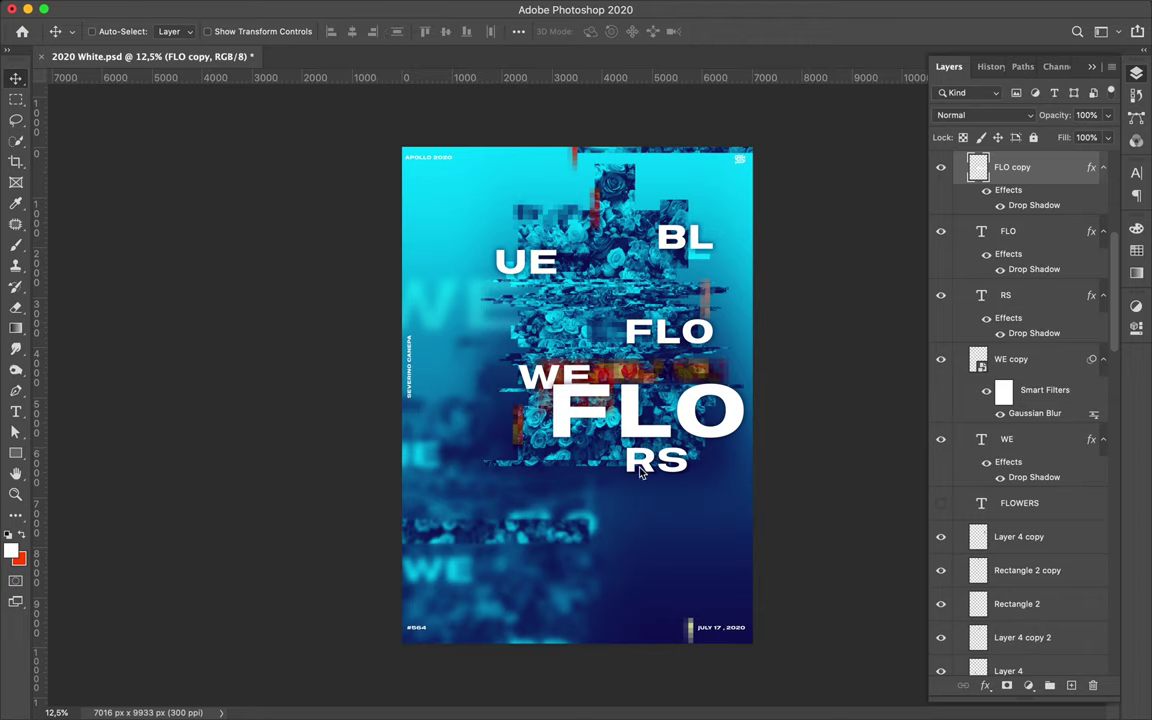
Step: Set the FLO copy to Soft Light blending with 45% fill
{"action": "left_click", "coordinate": [990, 115]}
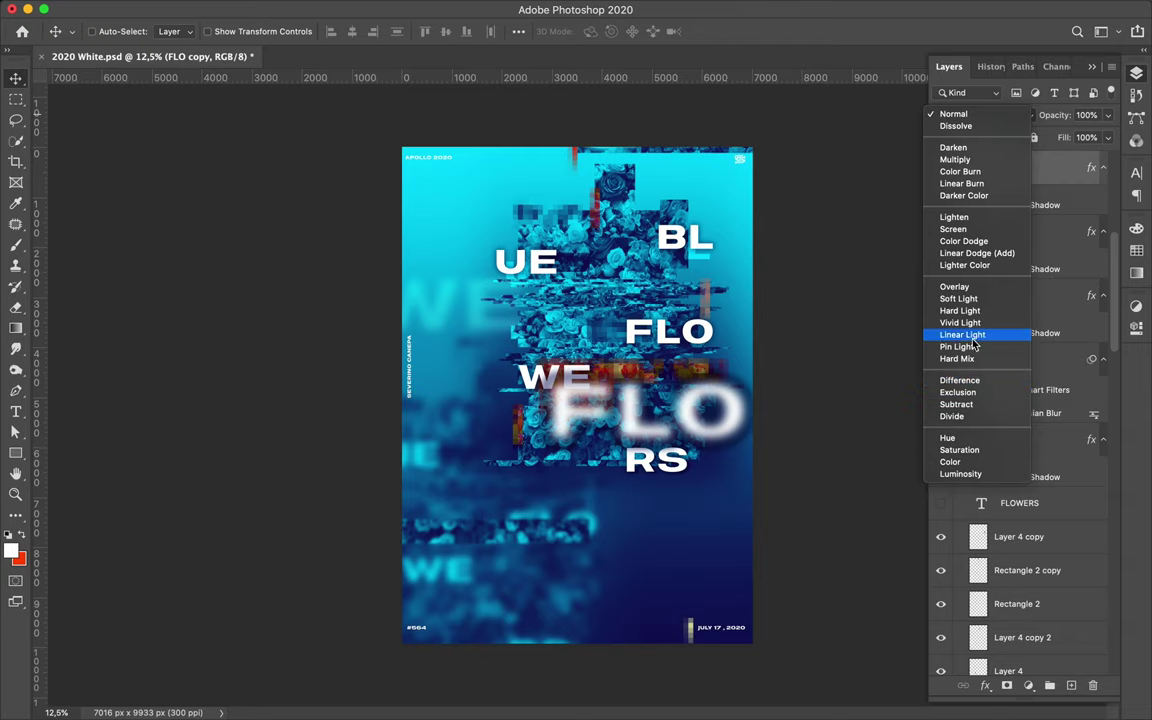
{"action": "left_click", "coordinate": [958, 298]}
{"action": "left_click_drag", "start_coordinate": [1106, 146], "coordinate": [961, 141]}
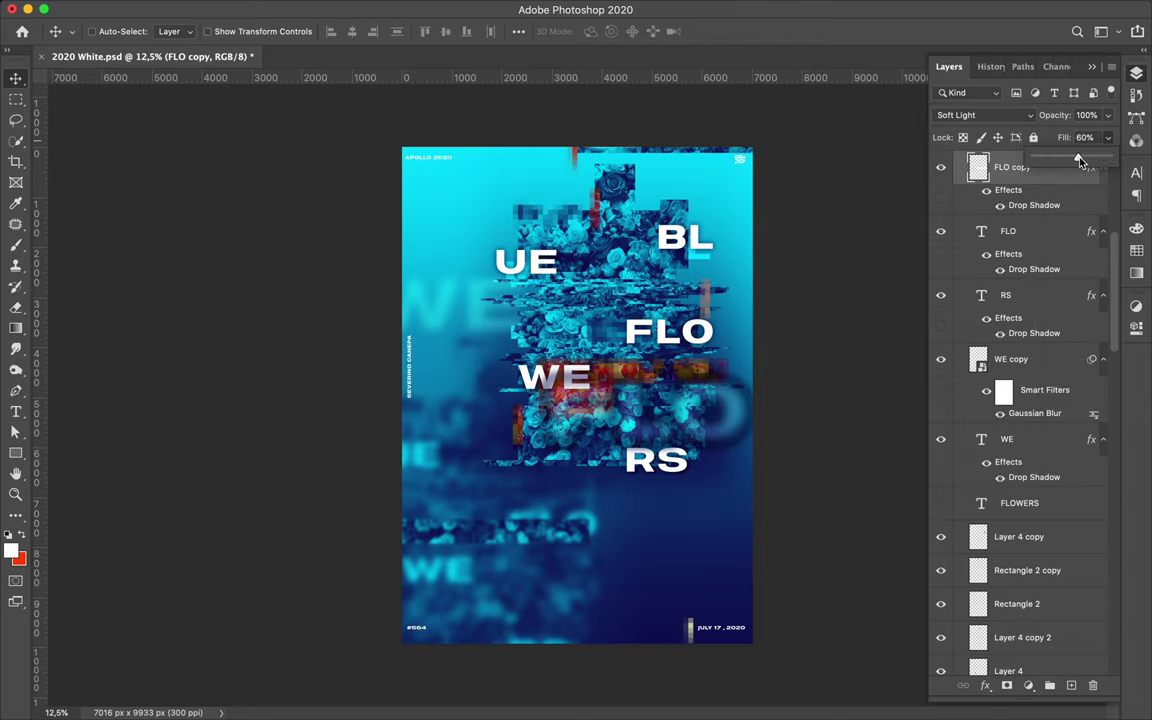
{"action": "left_click", "coordinate": [1033, 116]}
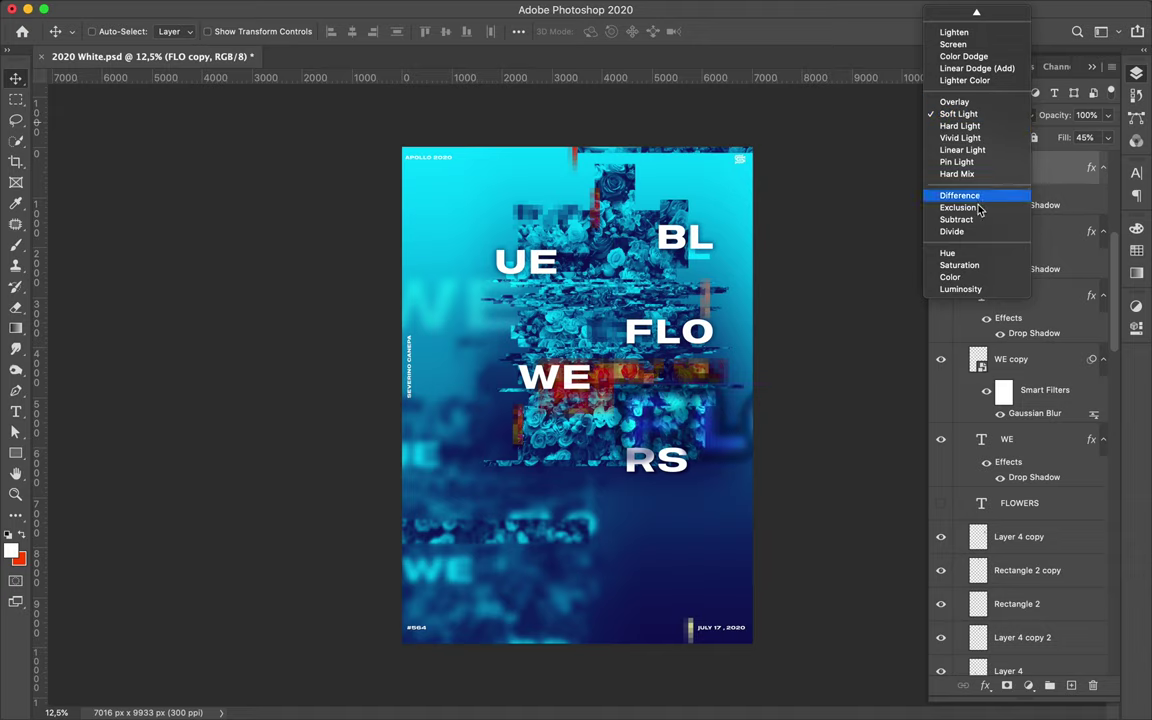
{"action": "key", "text": "Escape"}
{"action": "left_click", "coordinate": [1010, 359]}
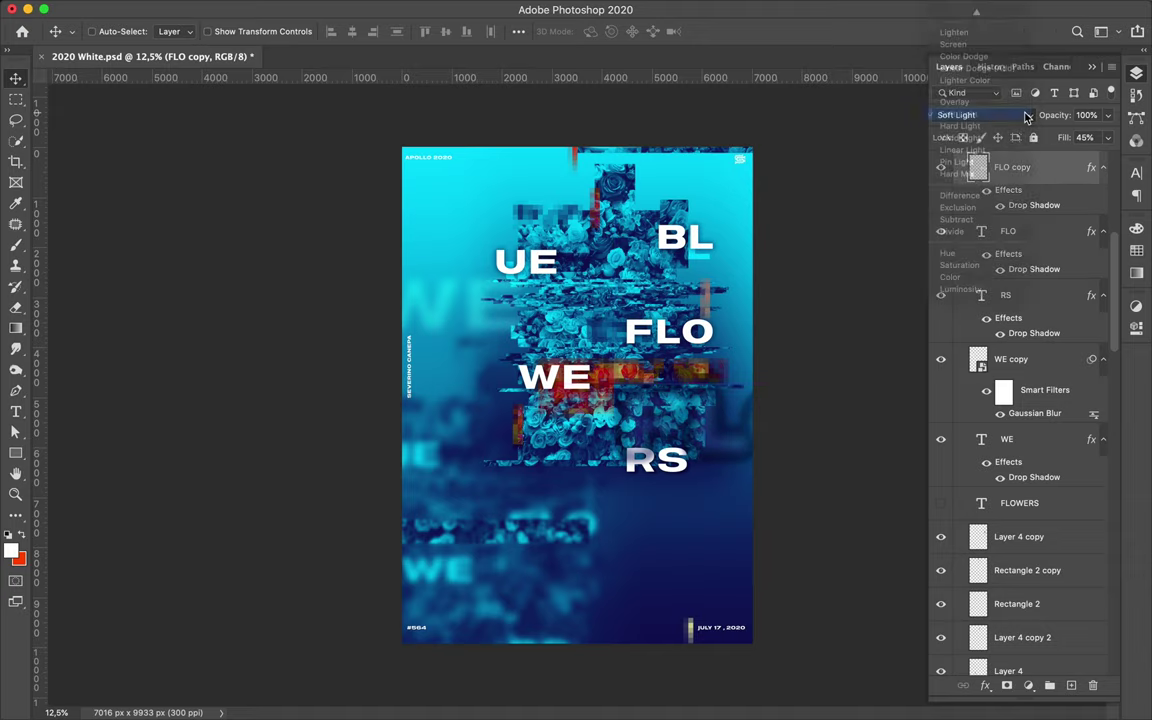
Step: Clear the FLO copy's drop shadow and place it mid-right in Soft Light
{"action": "left_click_drag", "start_coordinate": [725, 355], "coordinate": [742, 210]}
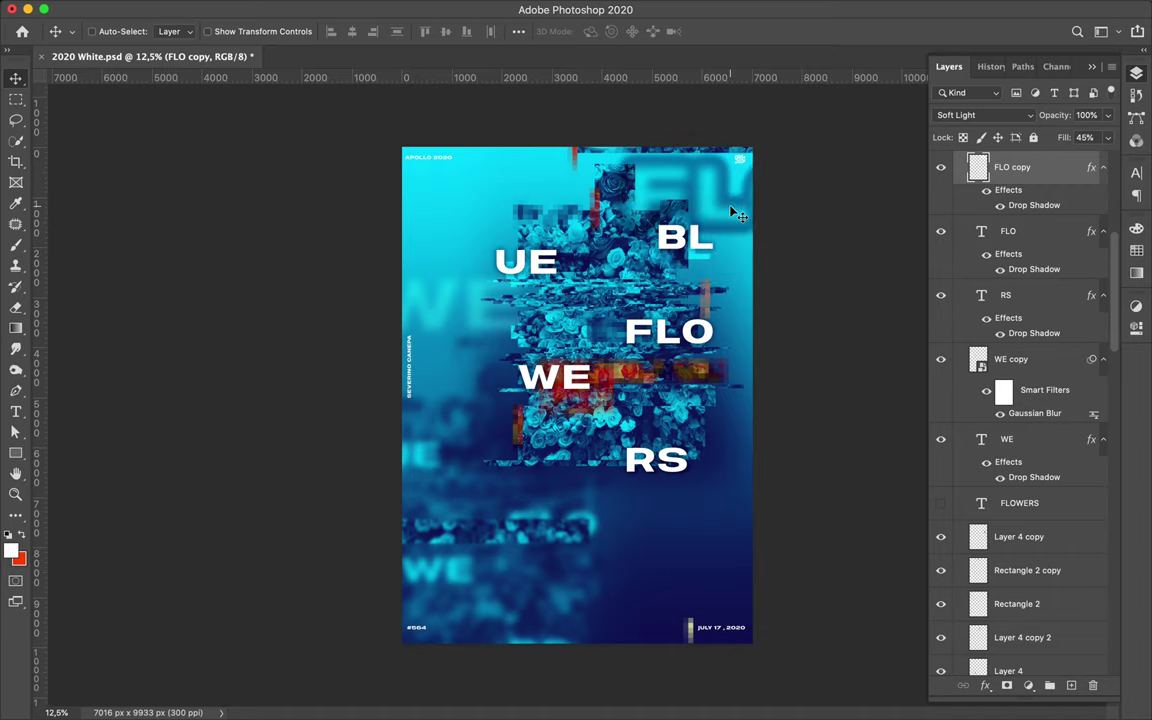
{"action": "right_click", "coordinate": [957, 162]}
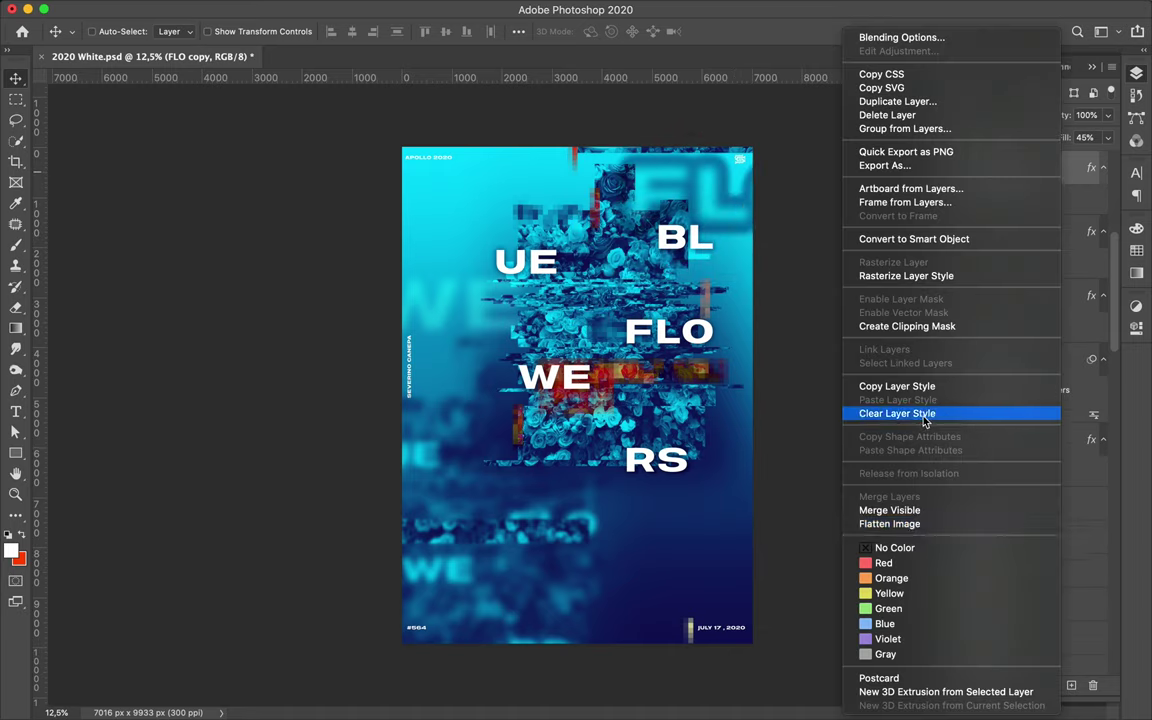
{"action": "left_click", "coordinate": [831, 374]}
{"action": "left_click_drag", "start_coordinate": [652, 245], "coordinate": [662, 450]}
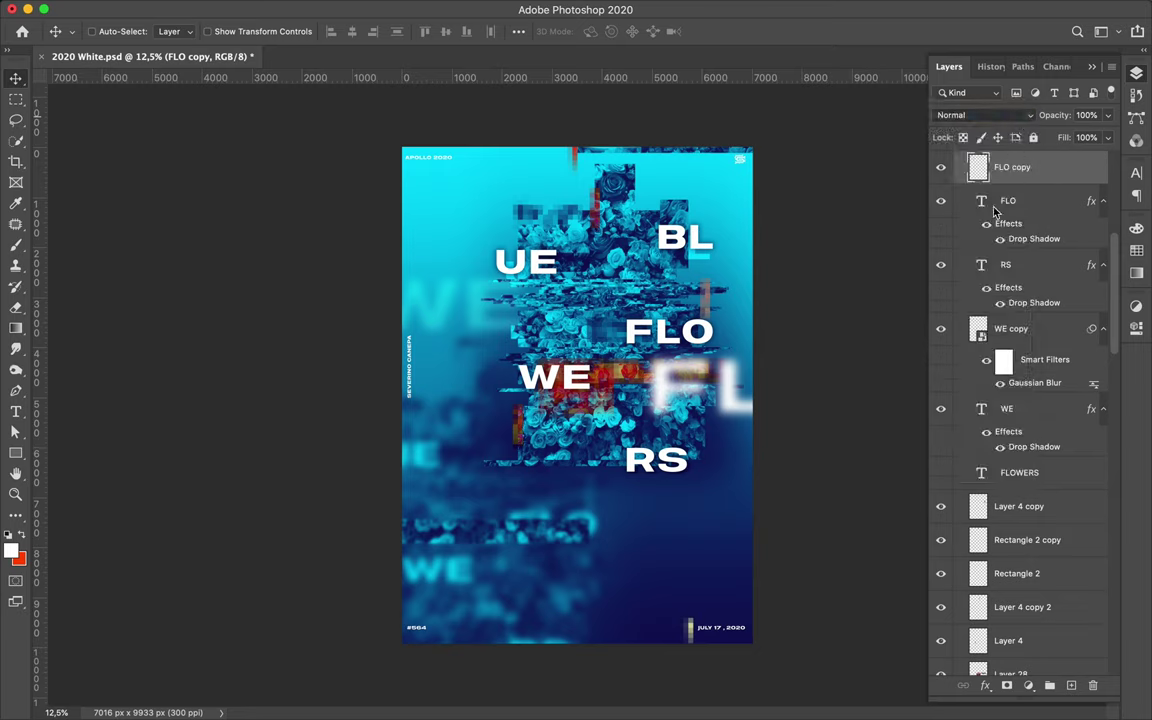
{"action": "left_click", "coordinate": [1018, 116]}
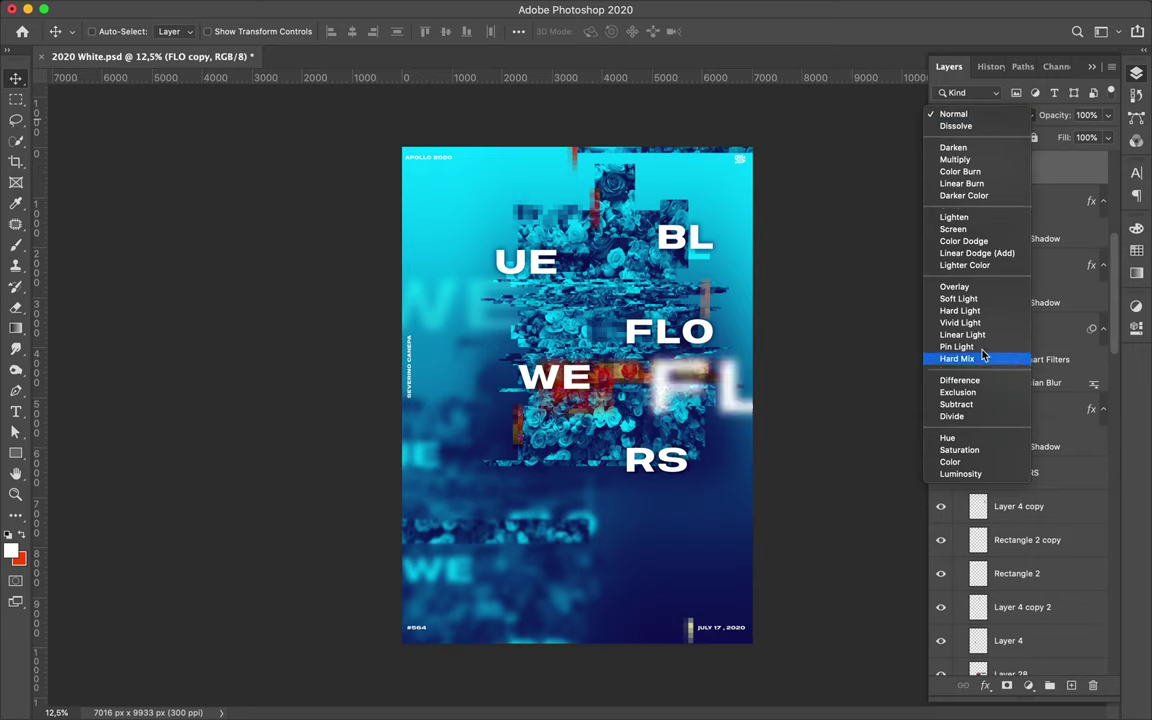
{"action": "left_click", "coordinate": [960, 298]}
{"action": "mouse_move", "coordinate": [735, 419]}
{"action": "left_mouse_down"}
{"action": "mouse_move", "coordinate": [717, 446]}
{"action": "mouse_move", "coordinate": [701, 446]}
{"action": "left_mouse_up"}
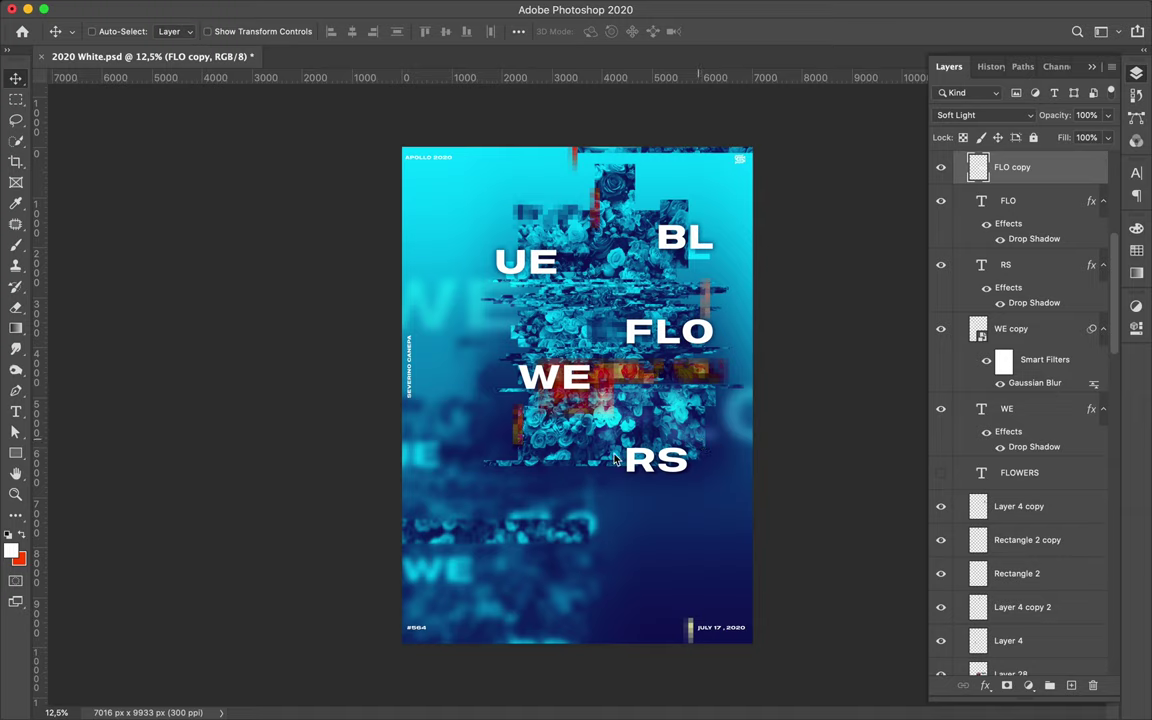
{"action": "left_click", "coordinate": [540, 414], "text": "ctrl"}
{"action": "key", "text": "m"}
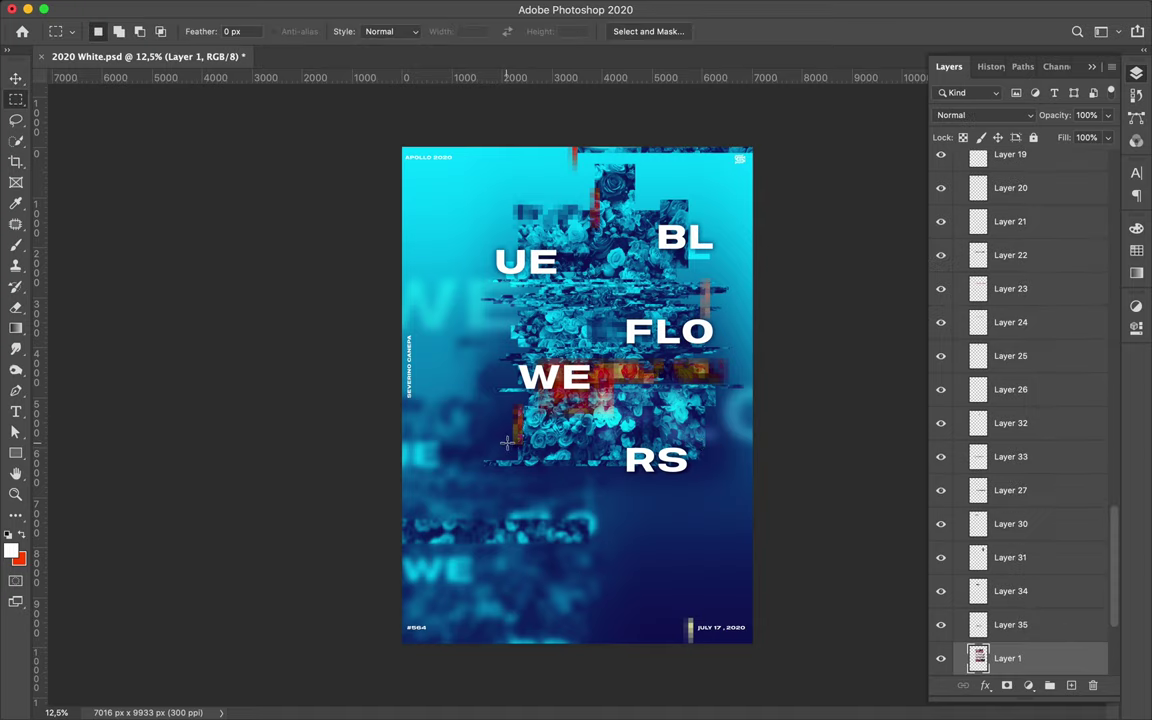
Step: Copy two flower slices from Layer 1 to new layers and move them below RS
{"action": "key", "text": "ctrl+shift+alt+n"}
{"action": "key", "text": "v"}
{"action": "left_click_drag", "start_coordinate": [581, 452], "coordinate": [581, 475]}
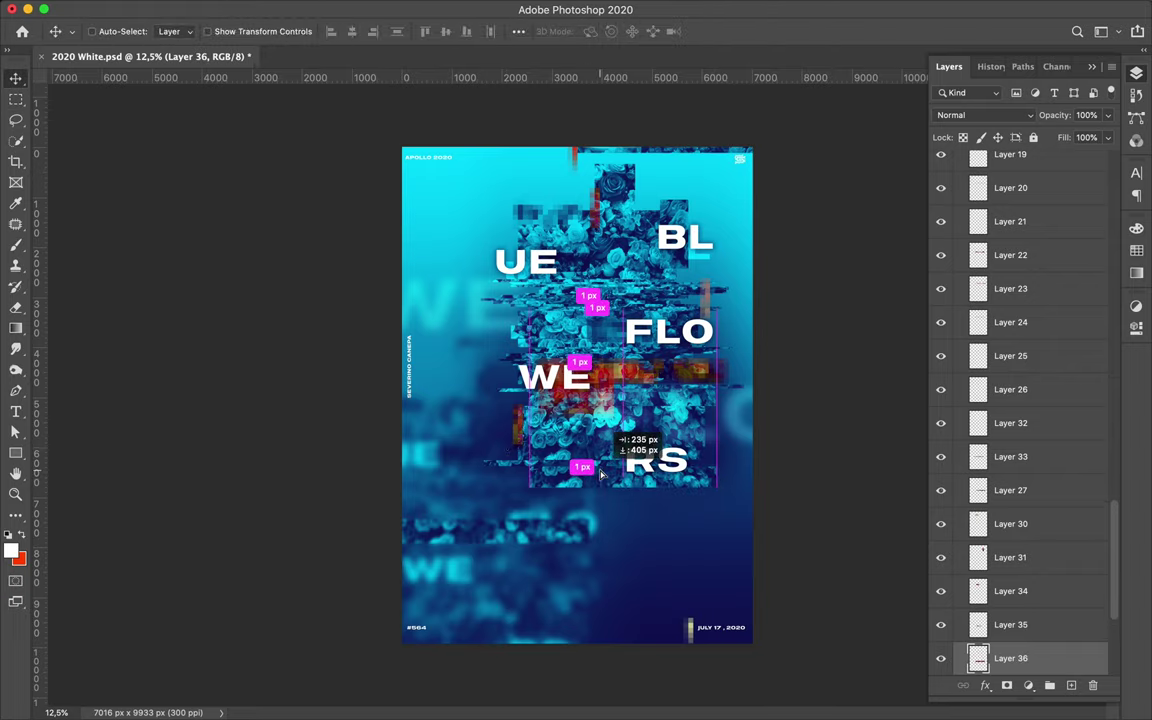
{"action": "left_click", "coordinate": [621, 264], "text": "ctrl"}
{"action": "key", "text": "m"}
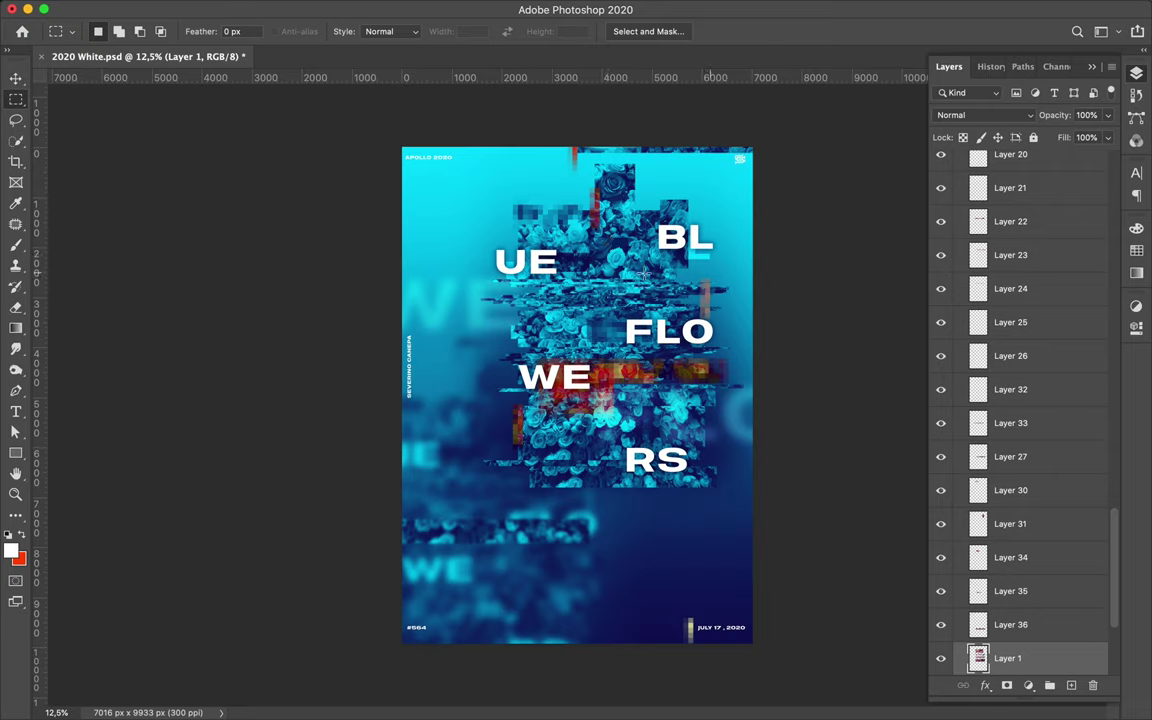
{"action": "key", "text": "ctrl+j"}
{"action": "key", "text": "v"}
{"action": "mouse_move", "coordinate": [633, 268]}
{"action": "left_mouse_down"}
{"action": "mouse_move", "coordinate": [631, 516]}
{"action": "mouse_move", "coordinate": [650, 514]}
{"action": "left_mouse_up"}
Step: Transform the flower block, reposition it below RS, and merge Layer 37 into Layer 1
{"action": "key", "text": "ctrl+t"}
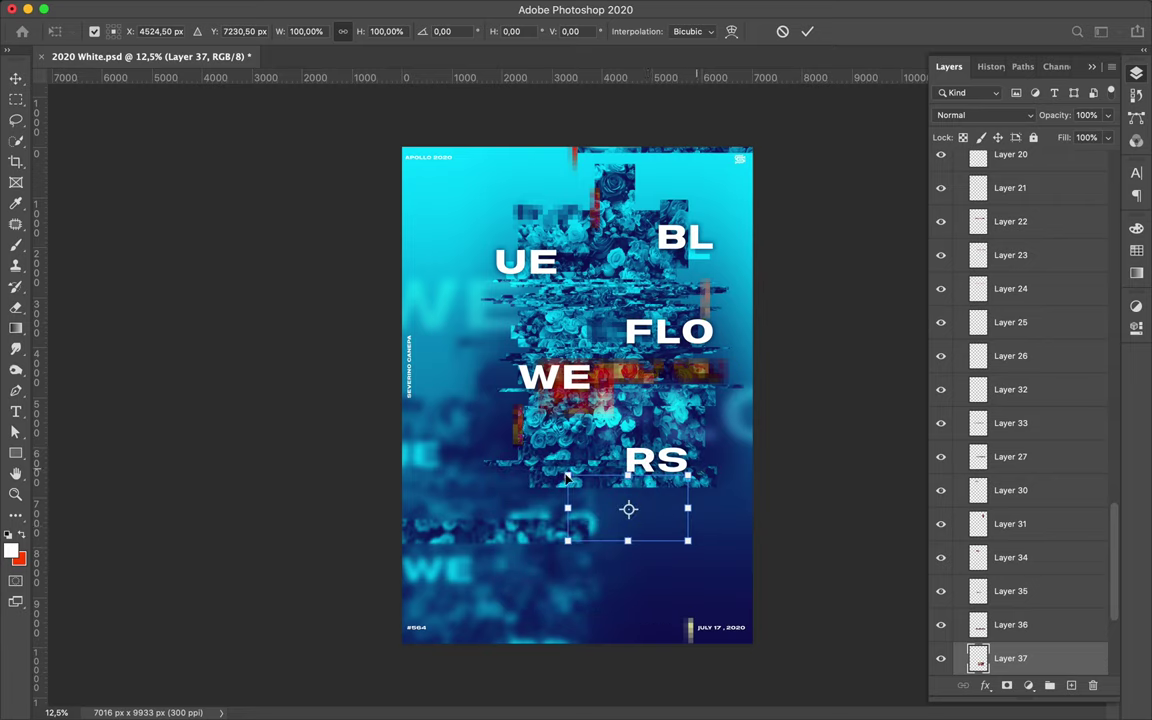
{"action": "type", "text": "90"}
{"action": "key", "text": "Return"}
{"action": "mouse_move", "coordinate": [600, 480]}
{"action": "left_mouse_down"}
{"action": "mouse_move", "coordinate": [667, 537]}
{"action": "mouse_move", "coordinate": [900, 451]}
{"action": "mouse_move", "coordinate": [1008, 480]}
{"action": "left_mouse_up"}
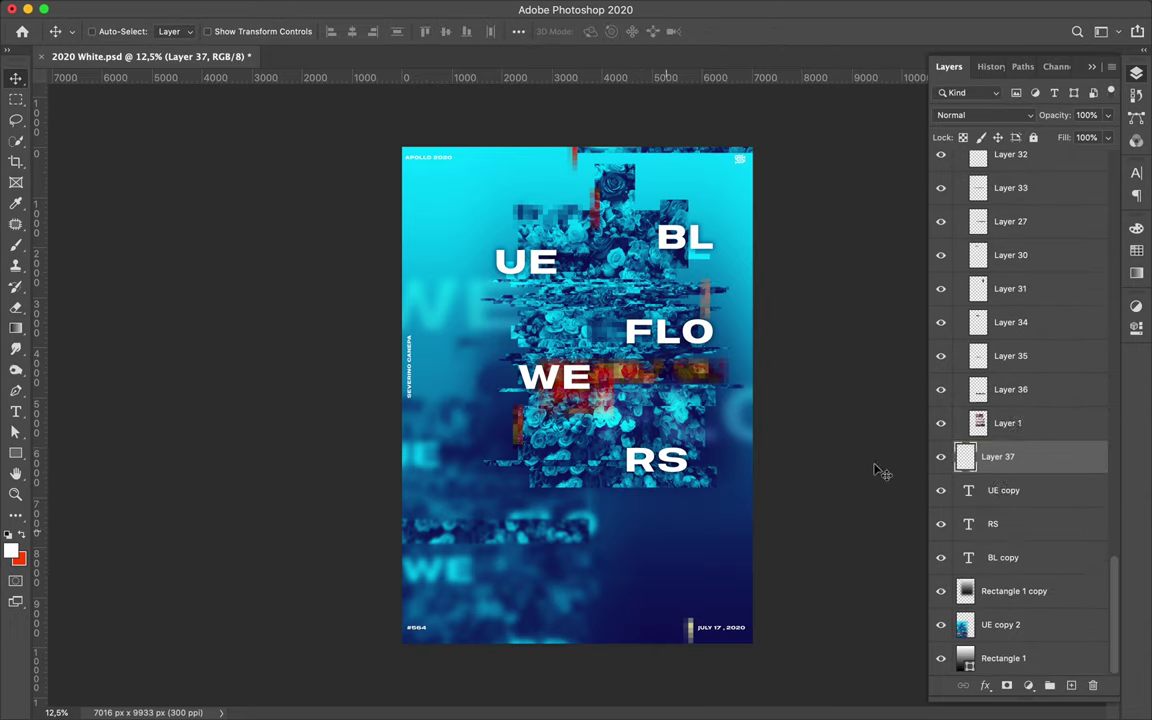
{"action": "left_click_drag", "start_coordinate": [1017, 447], "coordinate": [1088, 478]}
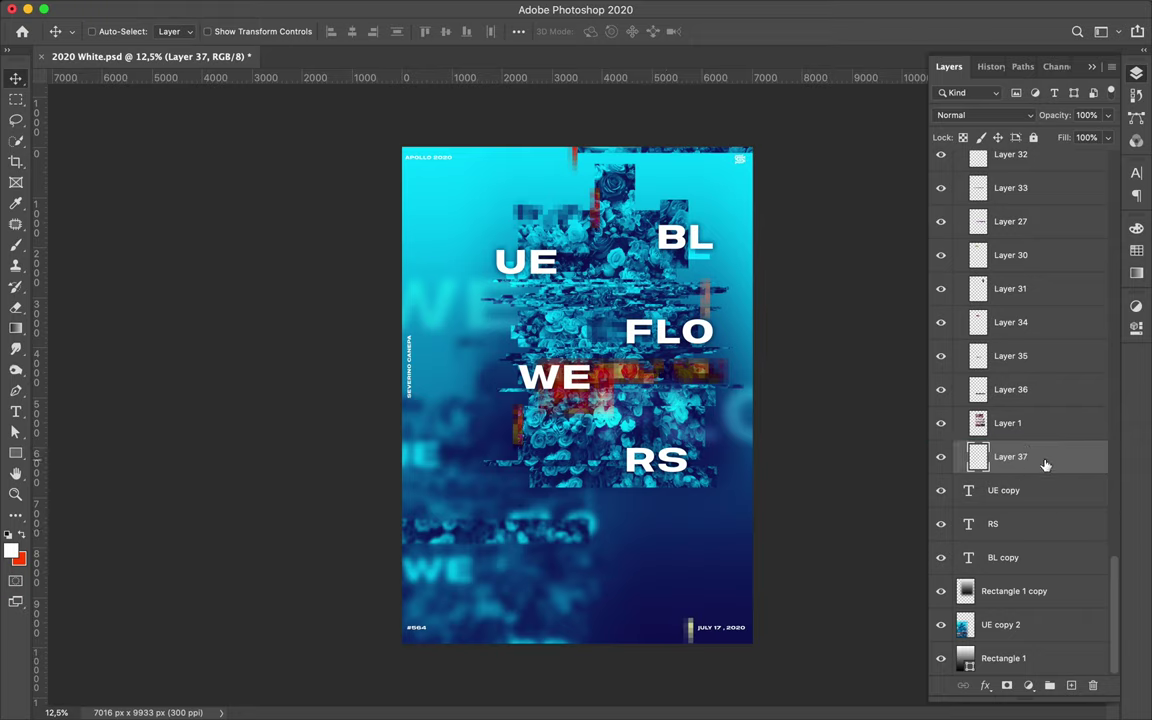
{"action": "key", "text": "ctrl+e"}
Step: Copy a flower slice near UE twice, save, and place a piece near RS
{"action": "key", "text": "m"}
{"action": "mouse_move", "coordinate": [540, 199]}
{"action": "left_mouse_down"}
{"action": "mouse_move", "coordinate": [583, 270]}
{"action": "mouse_move", "coordinate": [663, 511]}
{"action": "left_mouse_up"}
{"action": "key", "text": "ctrl+j"}
{"action": "key", "text": "v"}
{"action": "key", "text": "ctrl+j"}
{"action": "key", "text": "ctrl+s"}
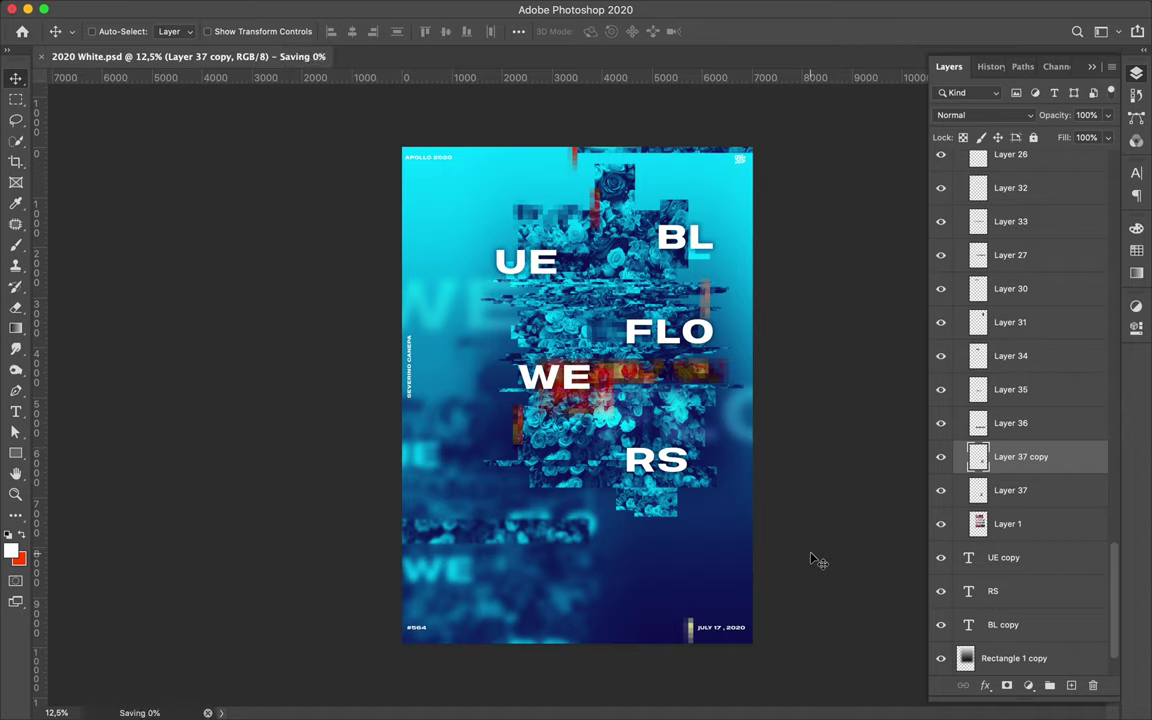
{"action": "mouse_move", "coordinate": [555, 520]}
{"action": "left_mouse_down"}
{"action": "mouse_move", "coordinate": [540, 524]}
{"action": "mouse_move", "coordinate": [540, 545]}
{"action": "left_mouse_up"}
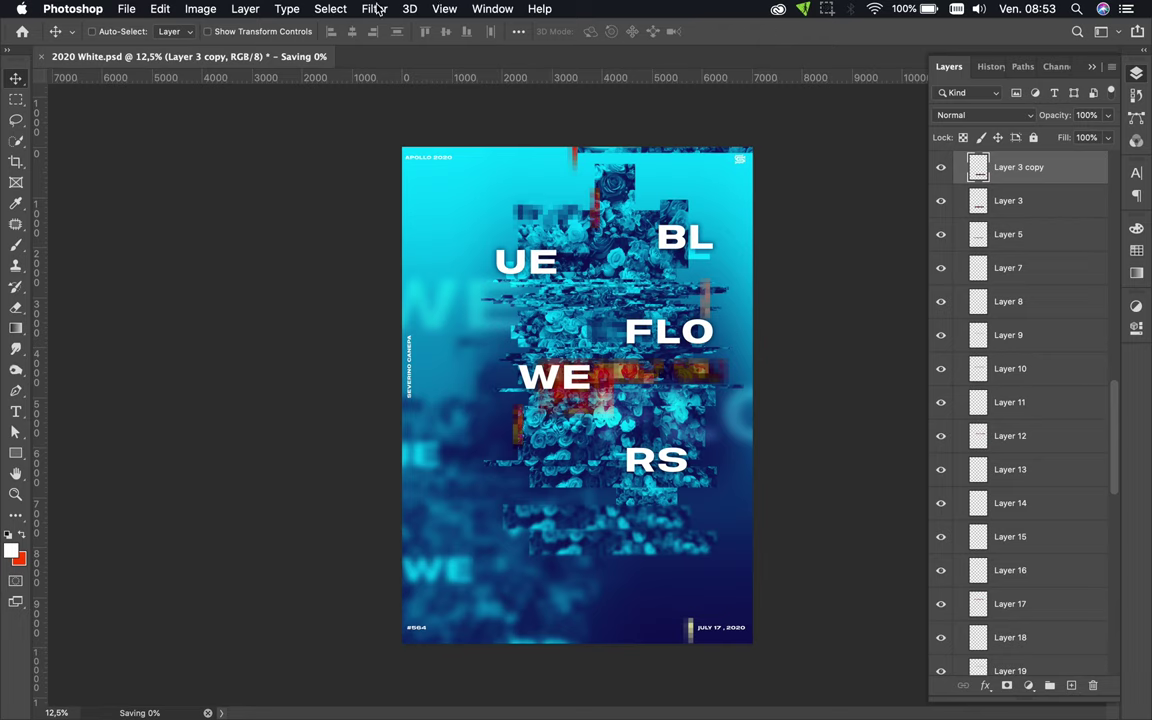
Step: Apply a Mosaic filter with 100-square cells to the Layer 3 copy strip
{"action": "left_click", "coordinate": [374, 9]}
{"action": "left_click", "coordinate": [660, 298]}
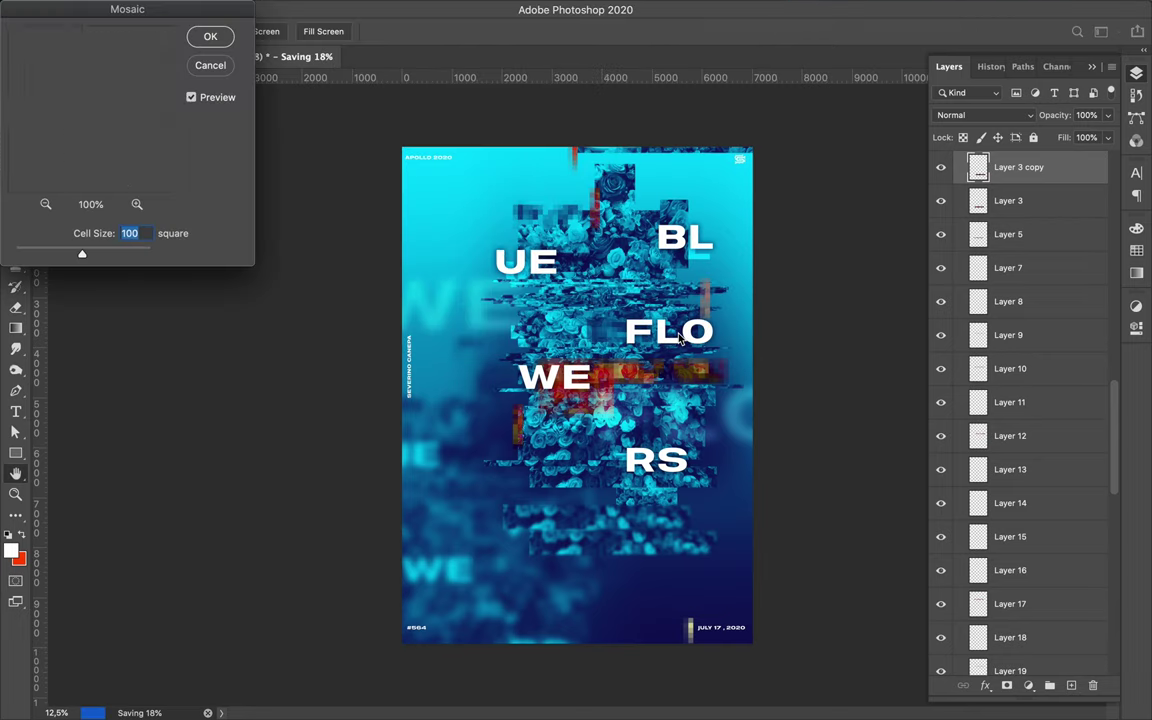
{"action": "key", "text": "Return"}
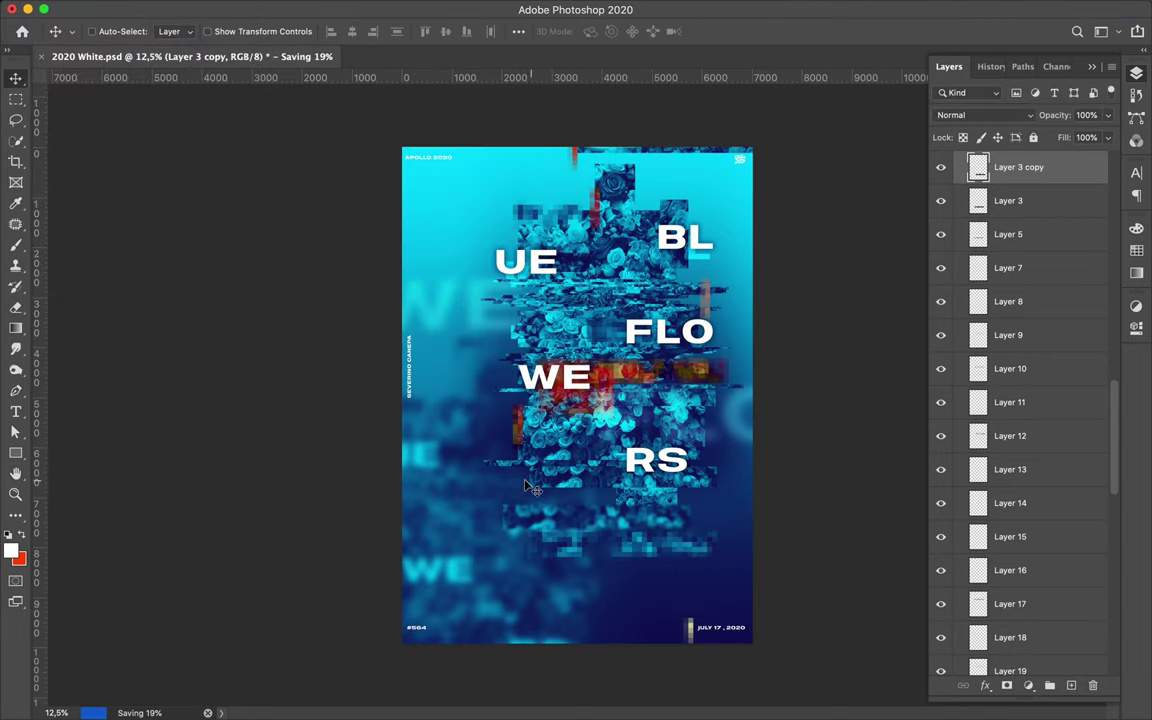